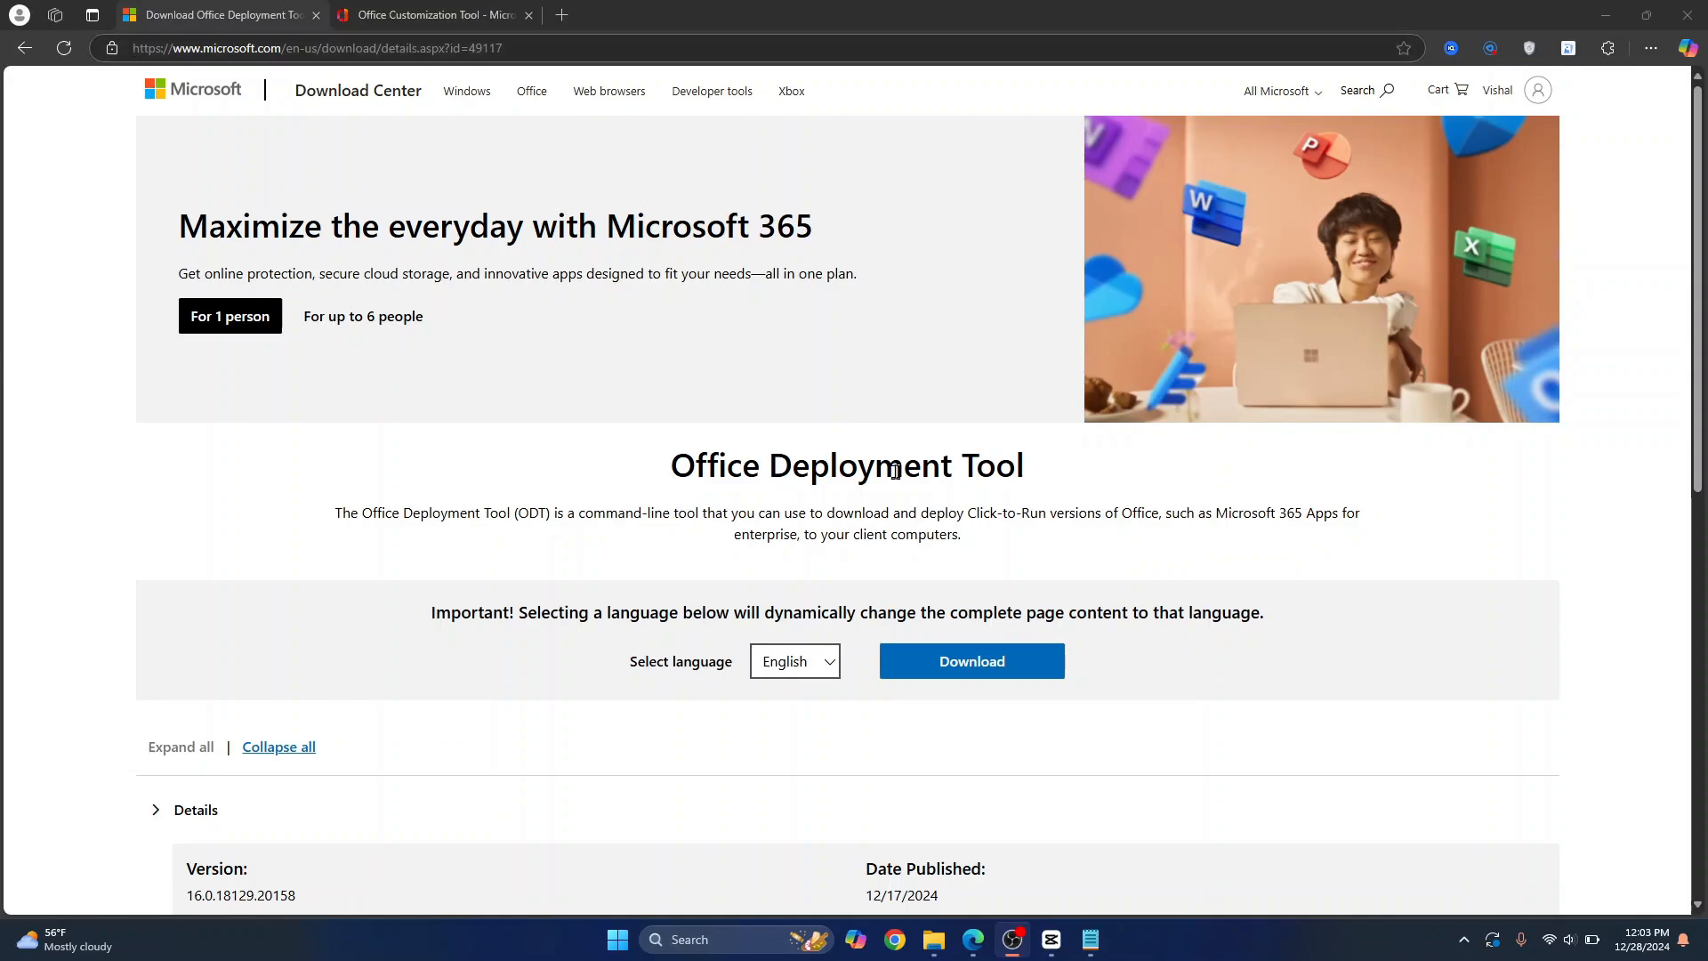
Download the Office Deployment Tool in English and show the downloaded installer in its folder.
left_click(956, 673)
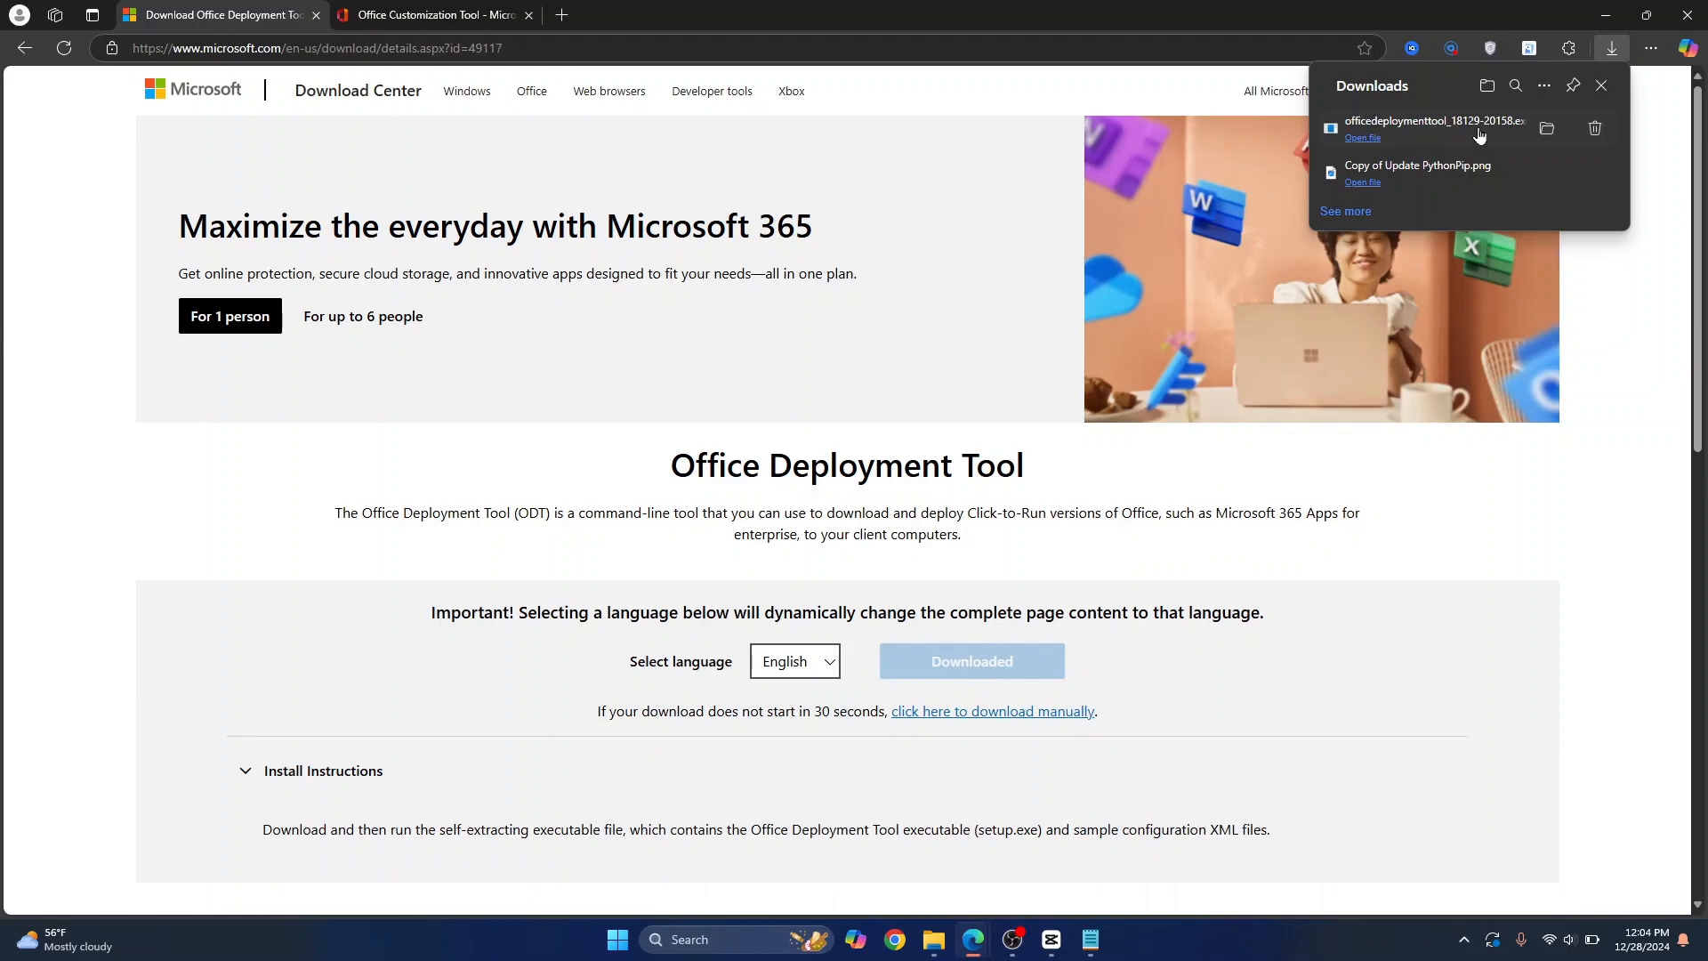
left_click(1547, 129)
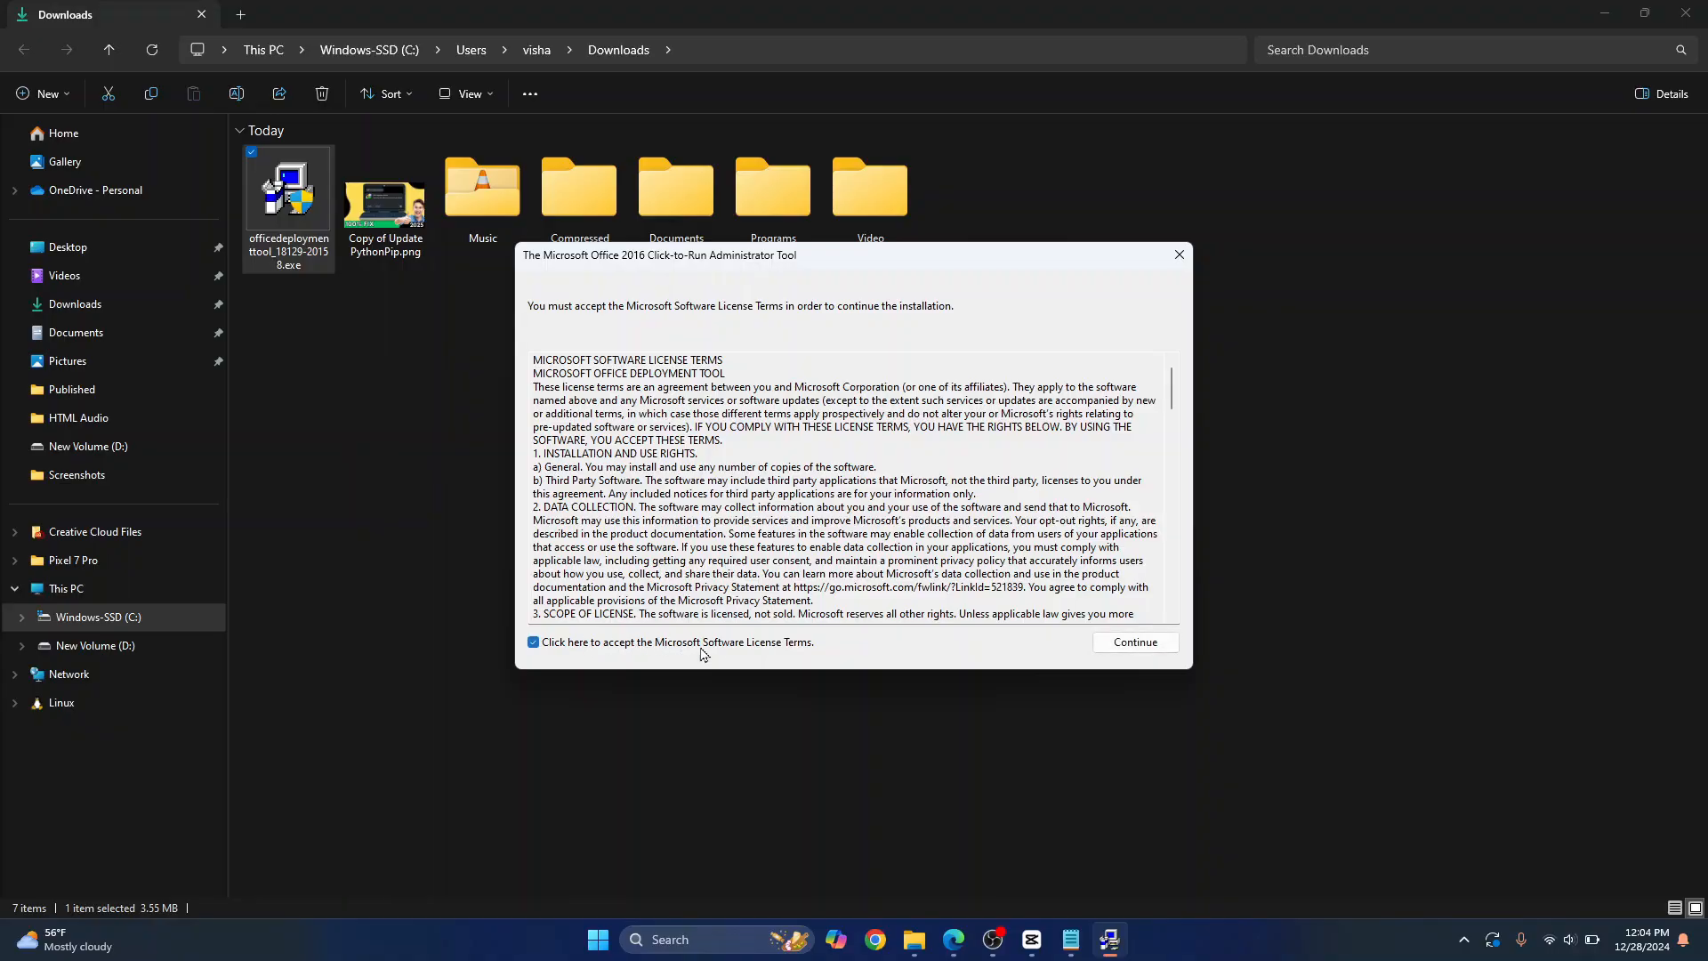
Run the deployment tool installer, accept the Microsoft Software License Terms, and extract its files to the Downloads folder.
left_click(1103, 644)
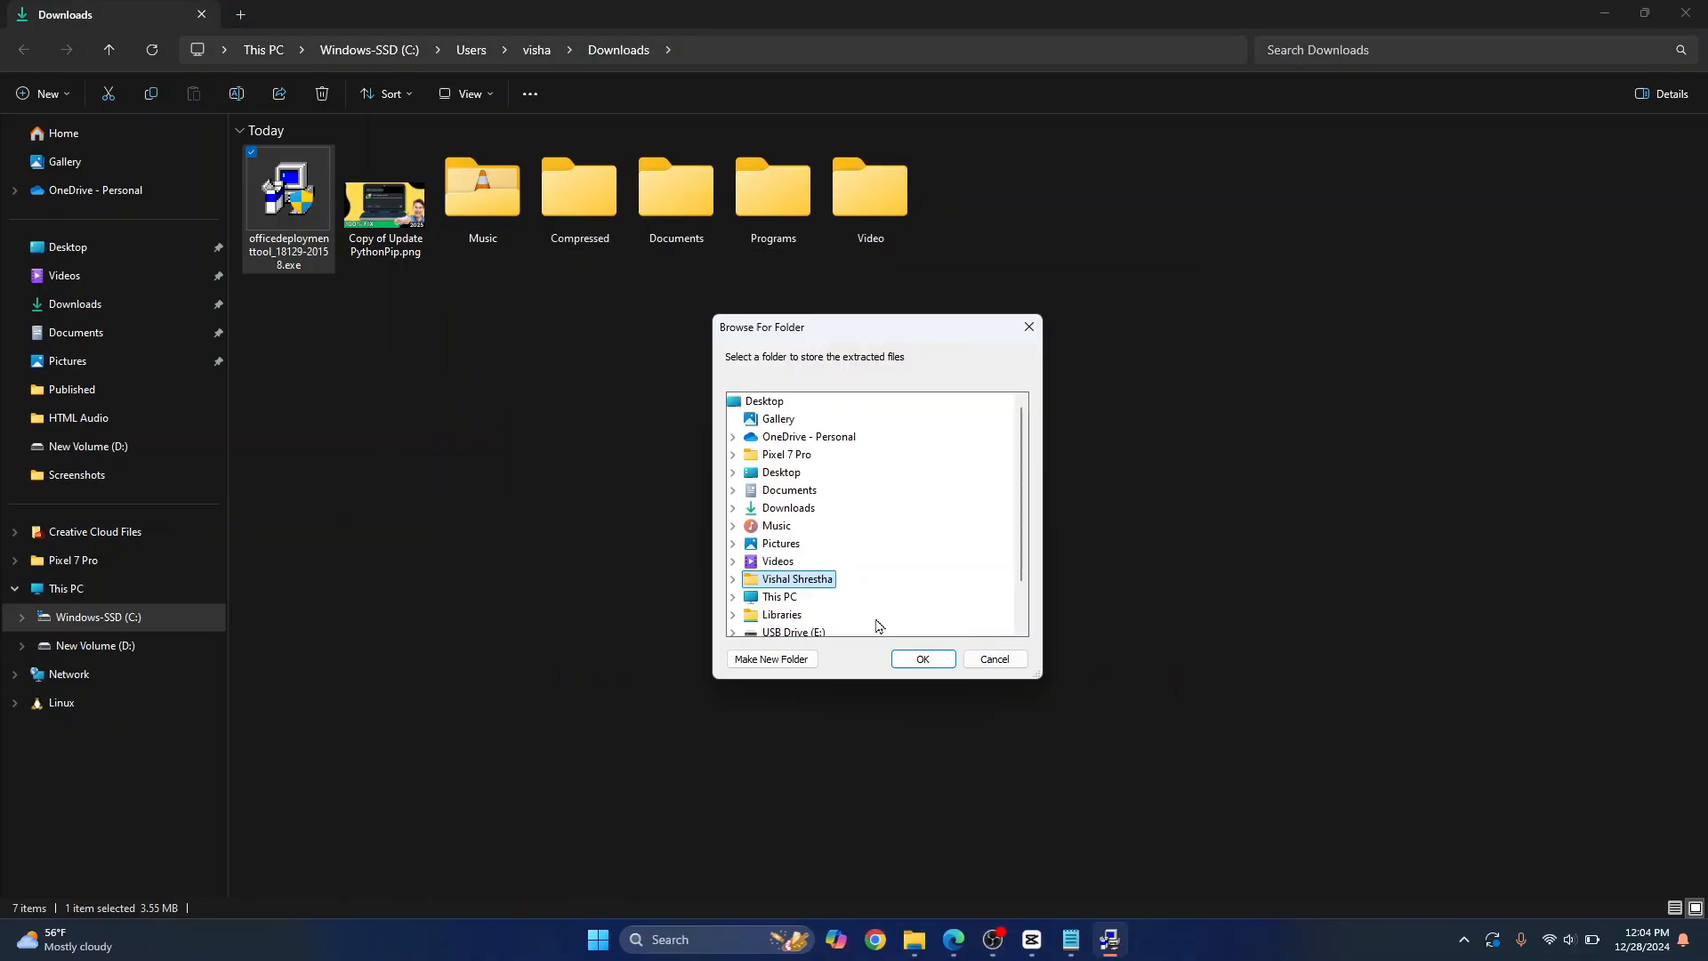
scroll(789, 534, "down", 1)
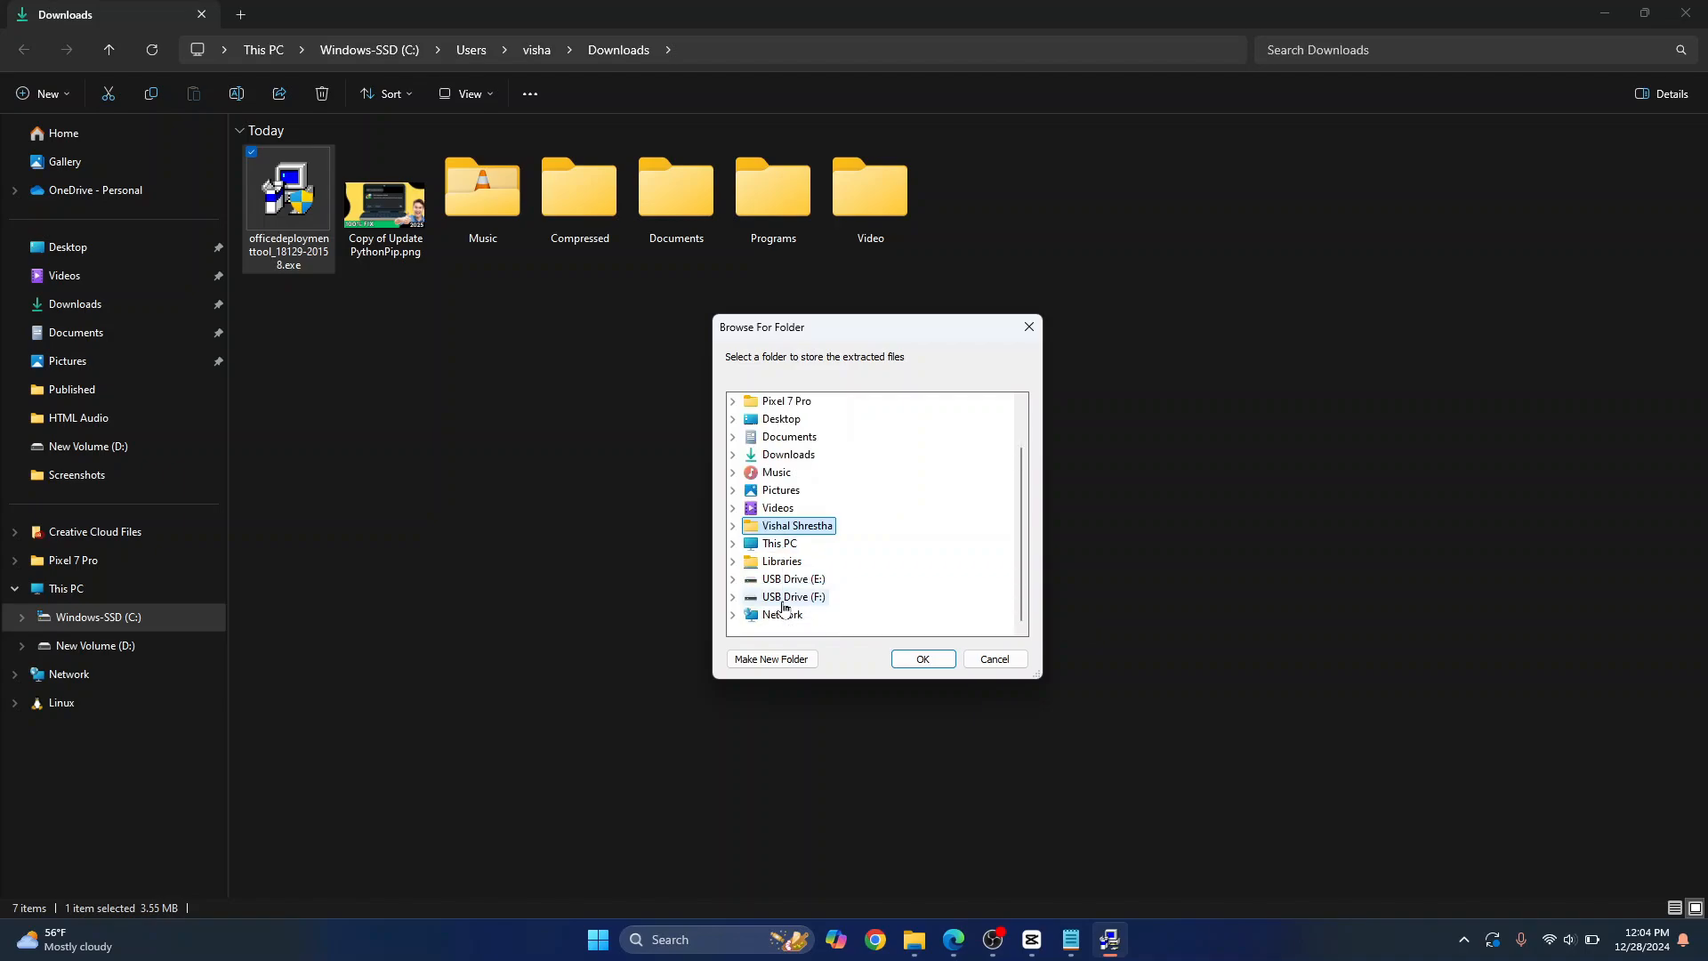
scroll(809, 489, "up", 1)
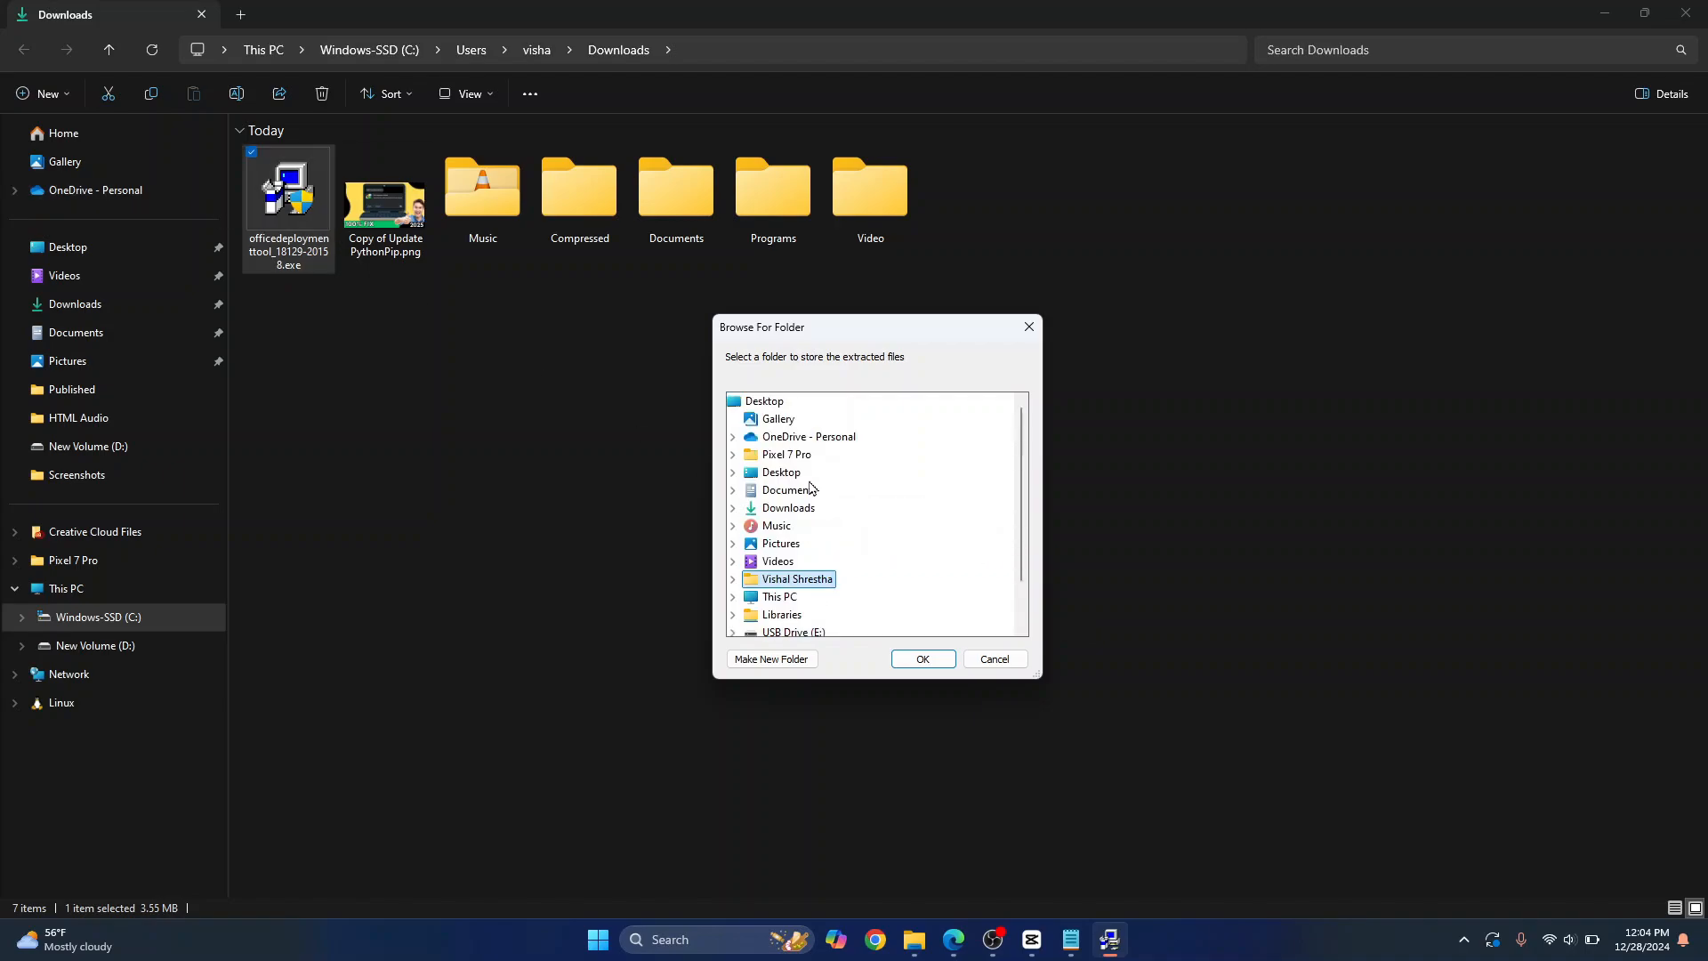
left_click(780, 509)
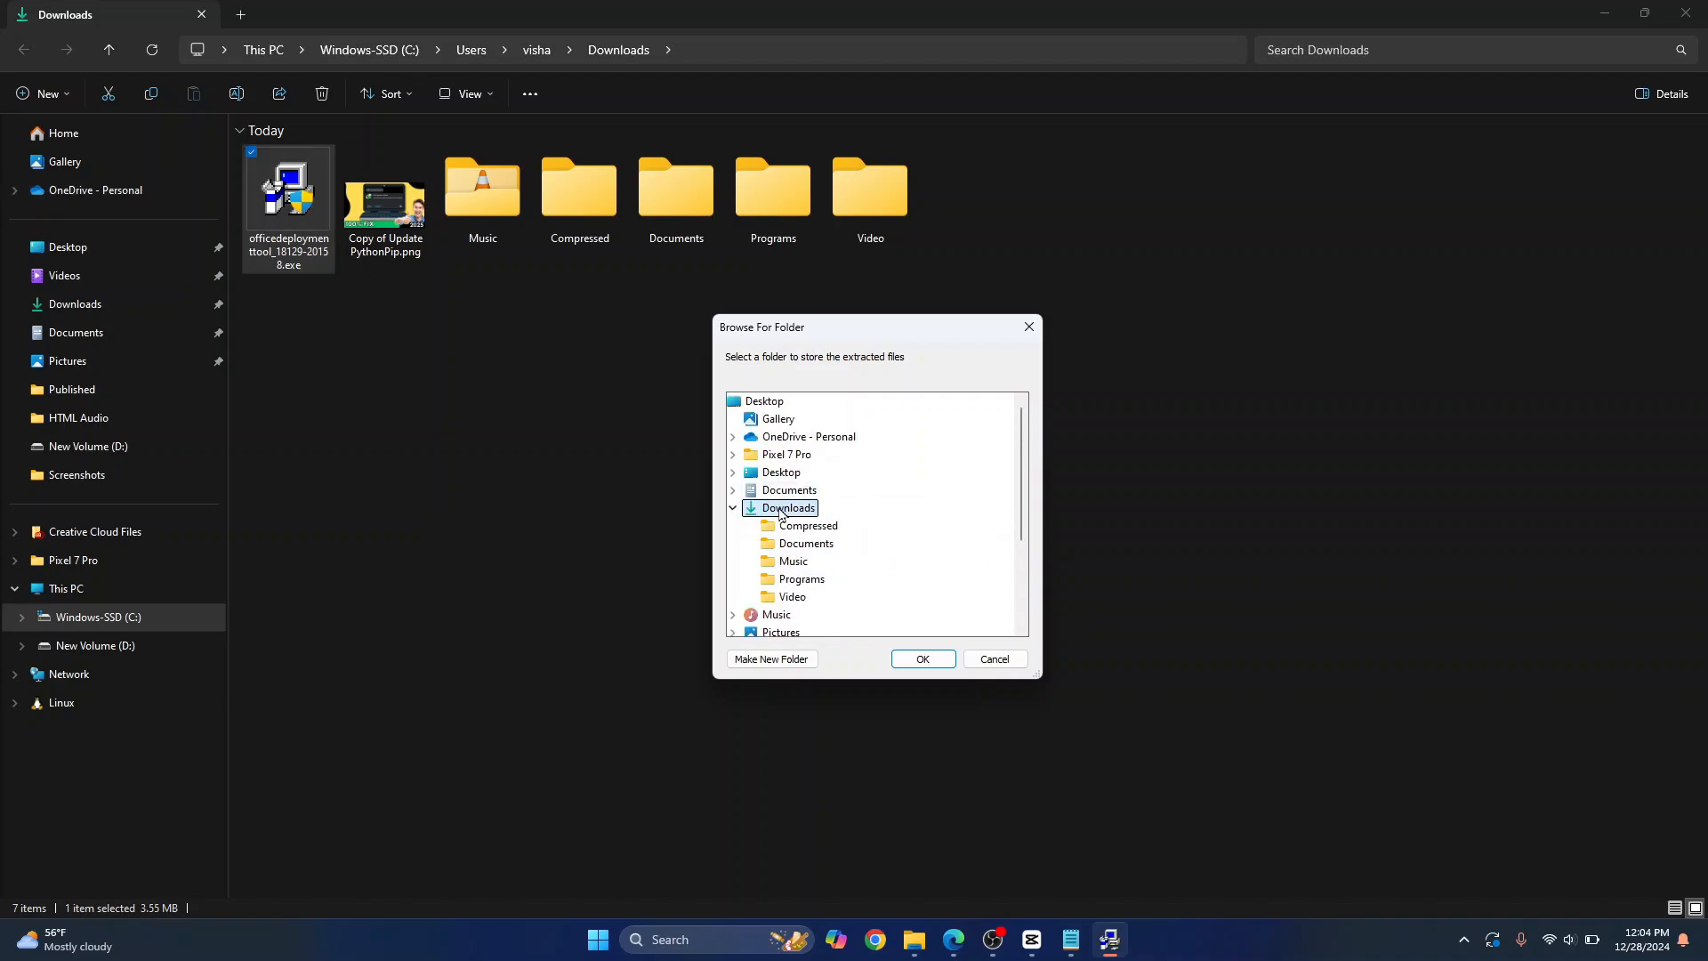
left_click(921, 659)
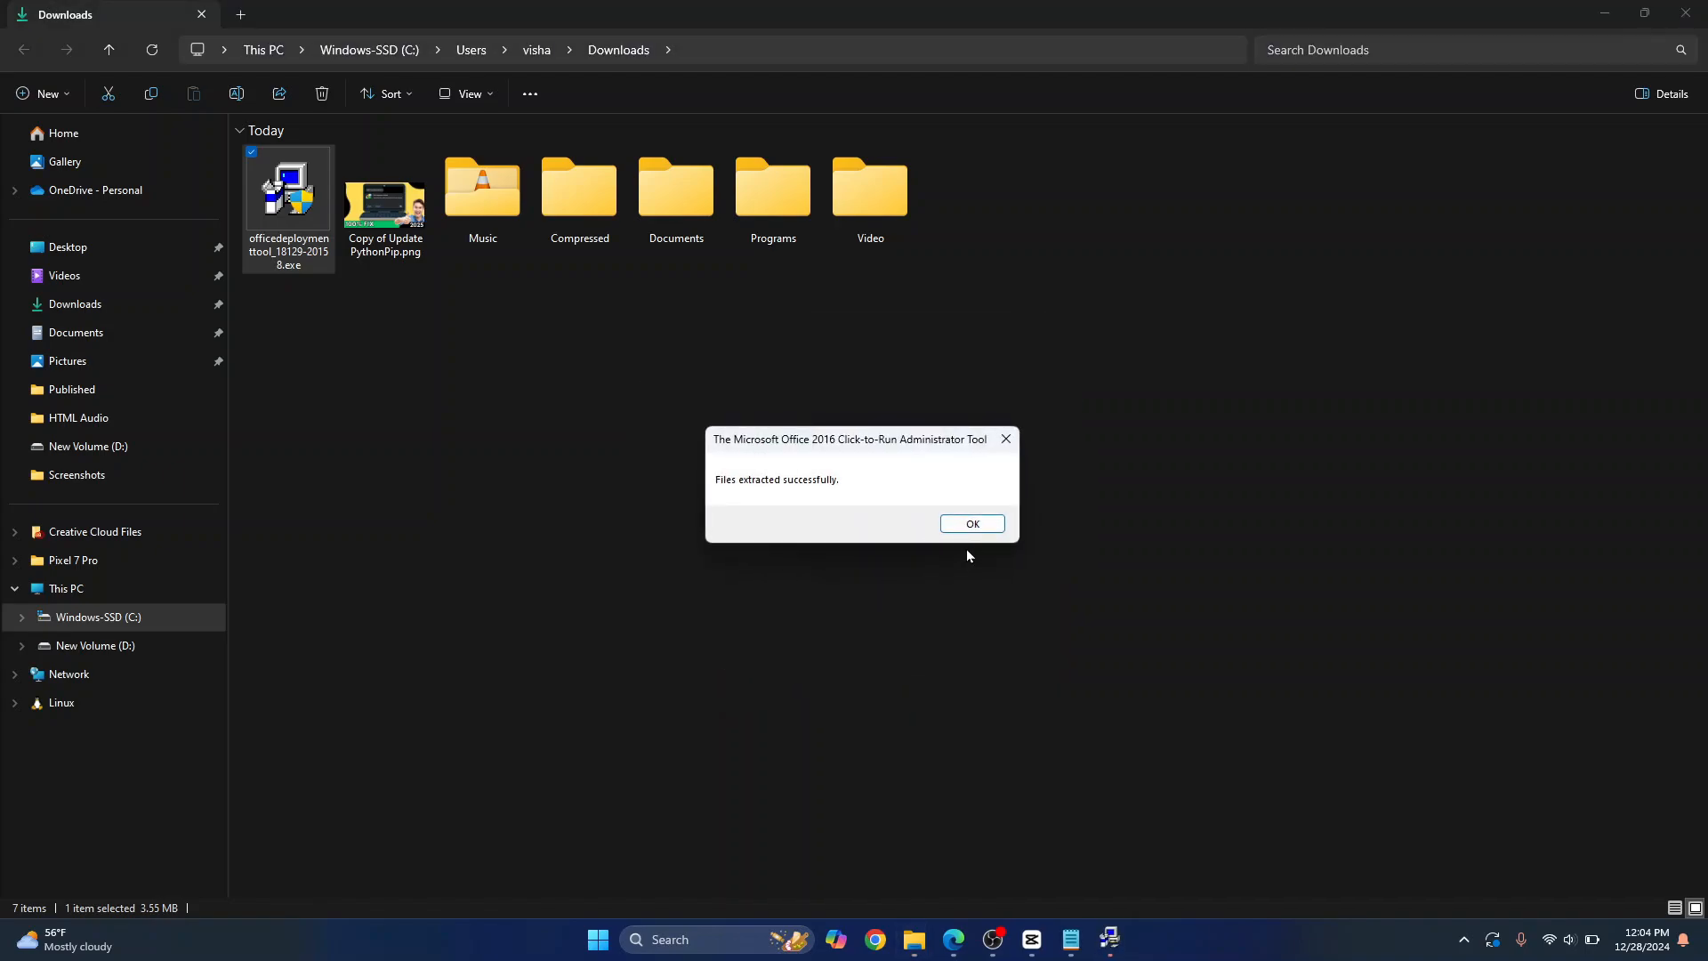
left_click(972, 524)
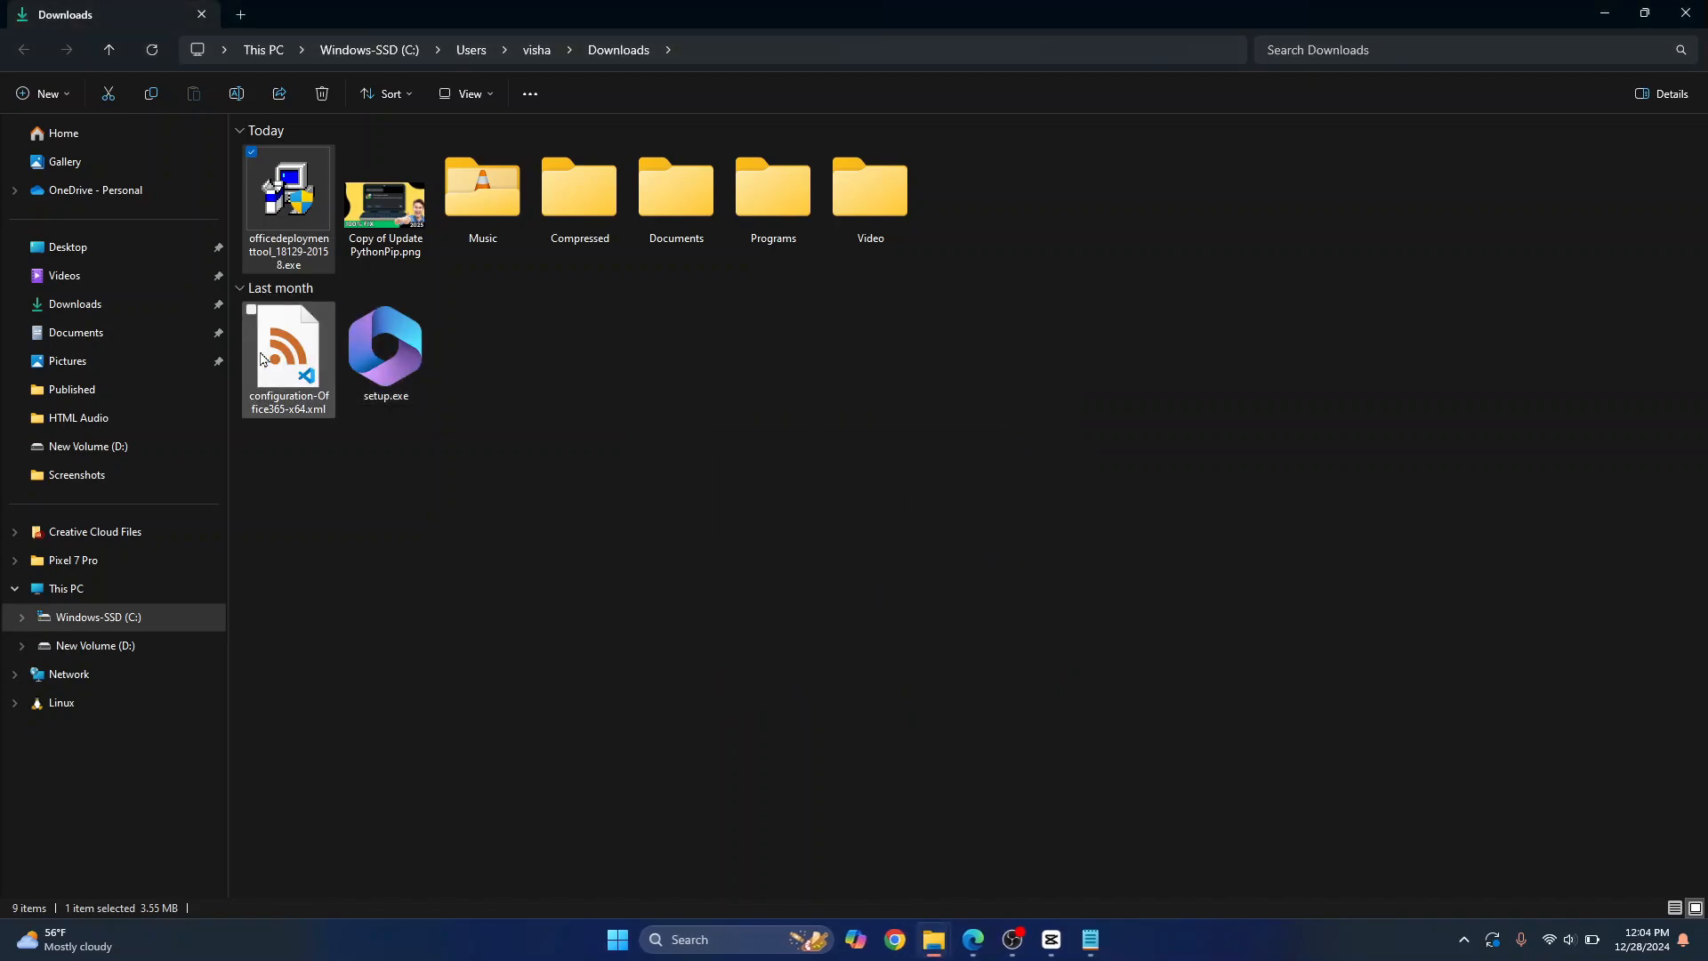
Create a new folder named Office in Downloads.
left_click(359, 487)
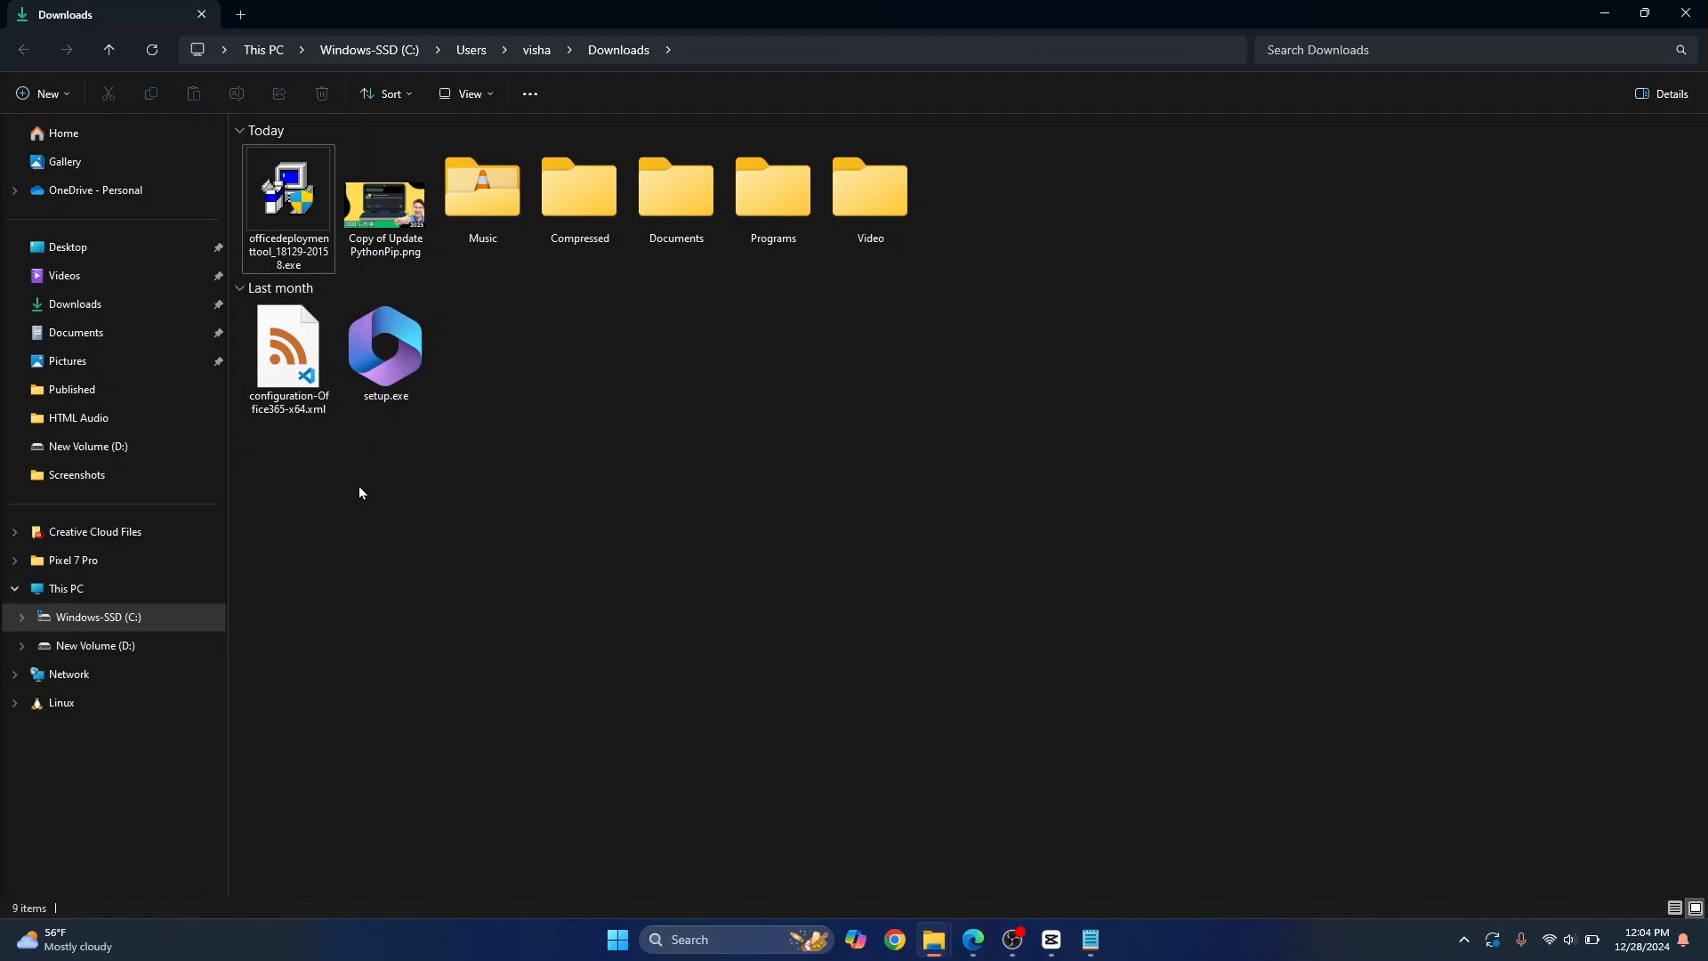
left_click(44, 93)
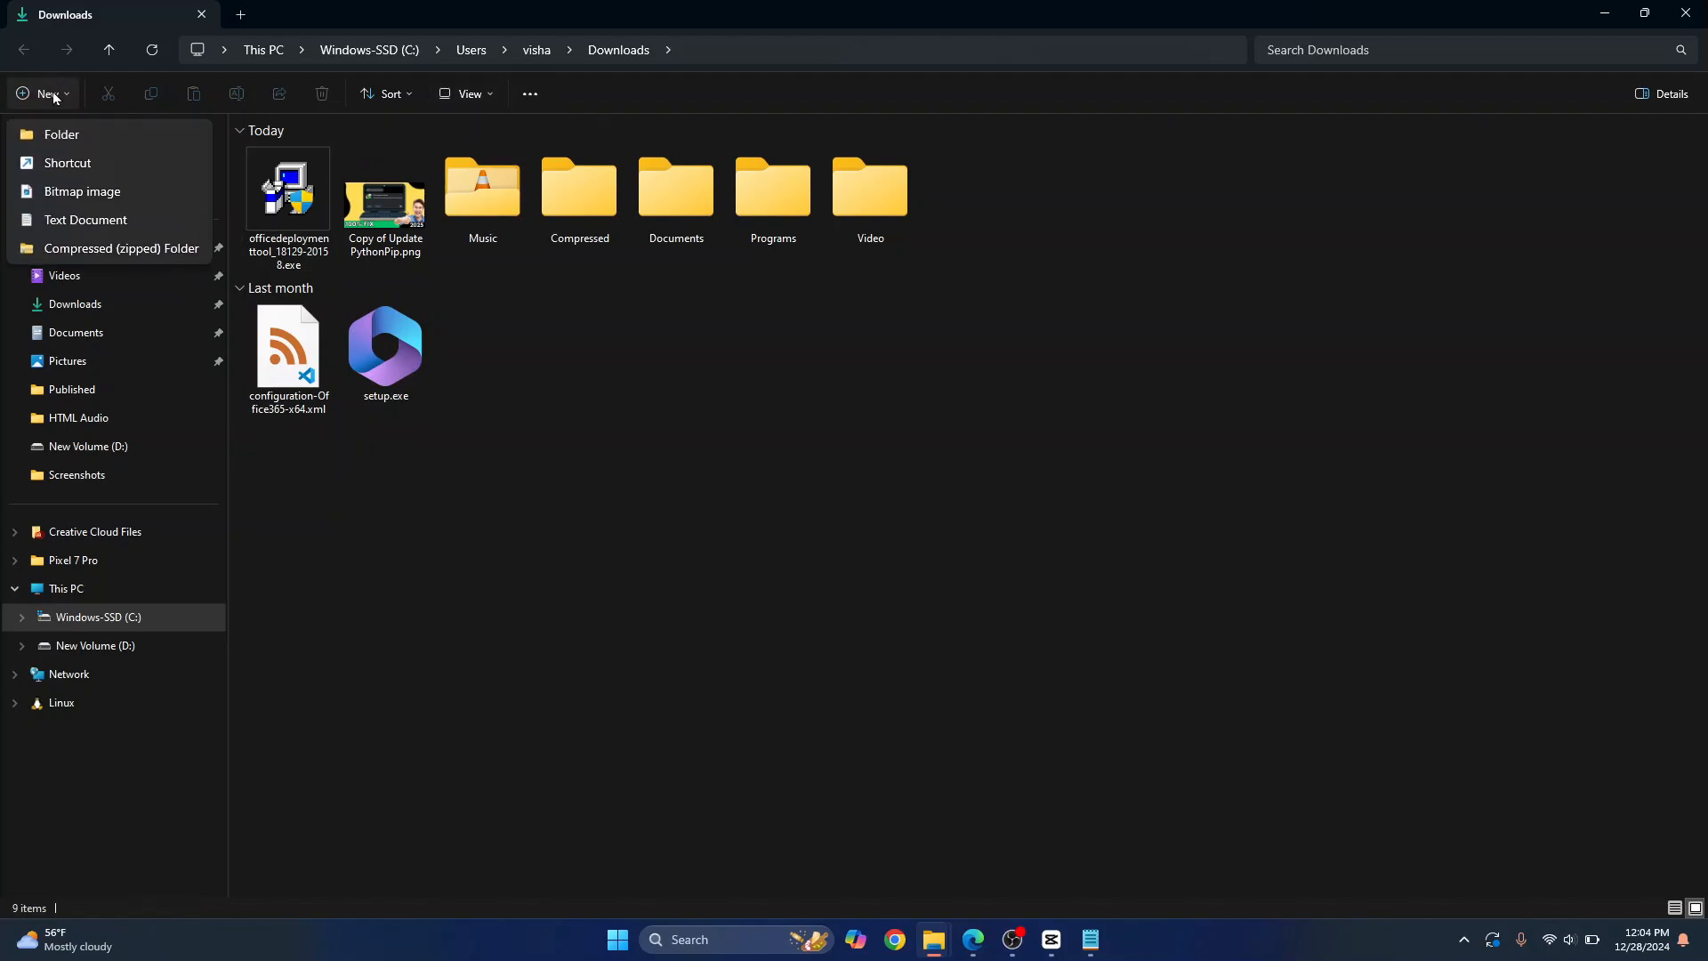
left_click(60, 136)
type("Office")
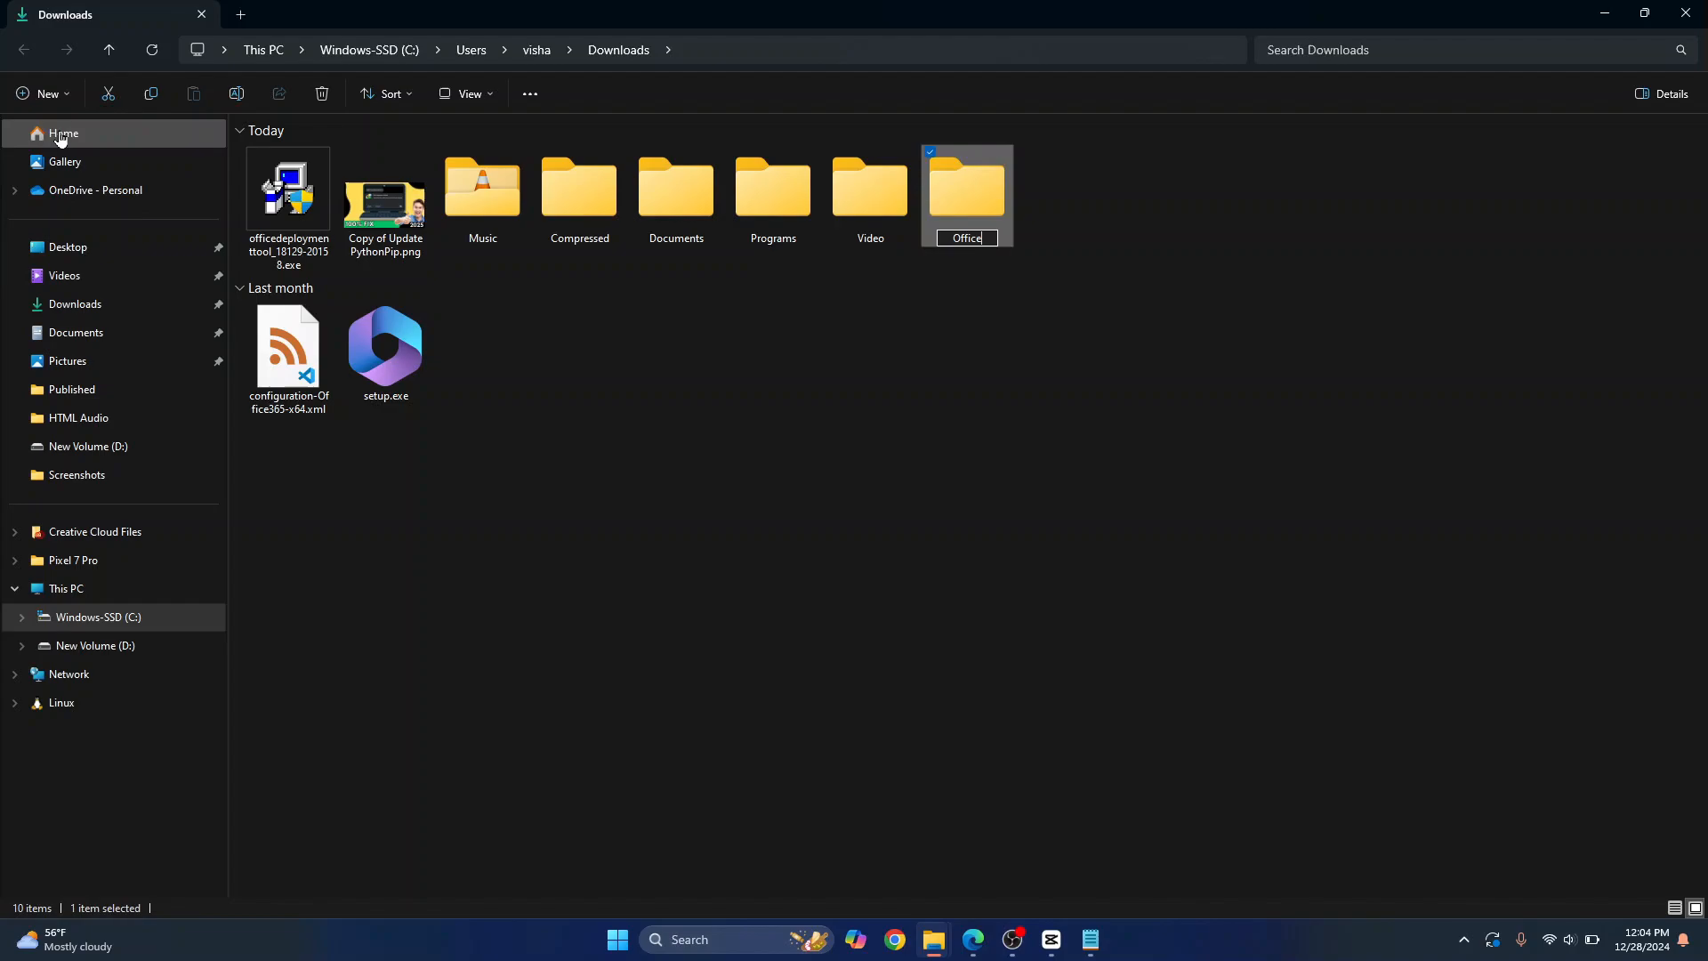
left_click(343, 382)
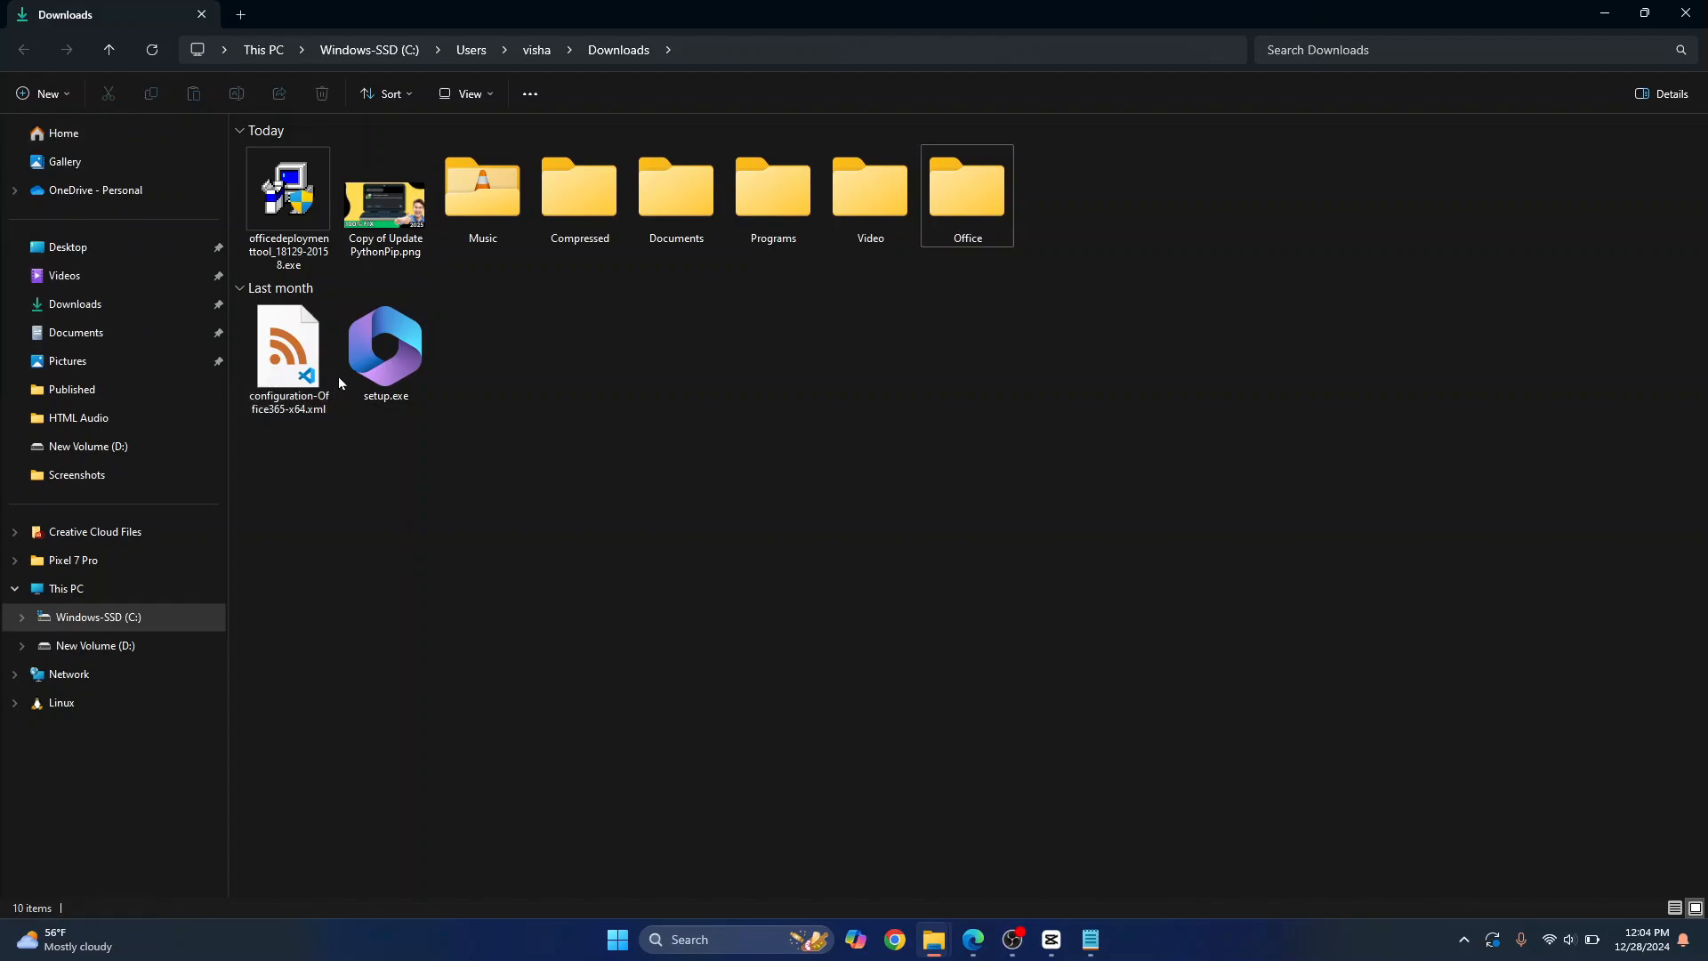
Move setup.exe into the Office folder and open that folder.
left_click(386, 372)
left_click_drag(368, 370, 996, 220)
double_click(996, 221)
left_click(297, 182)
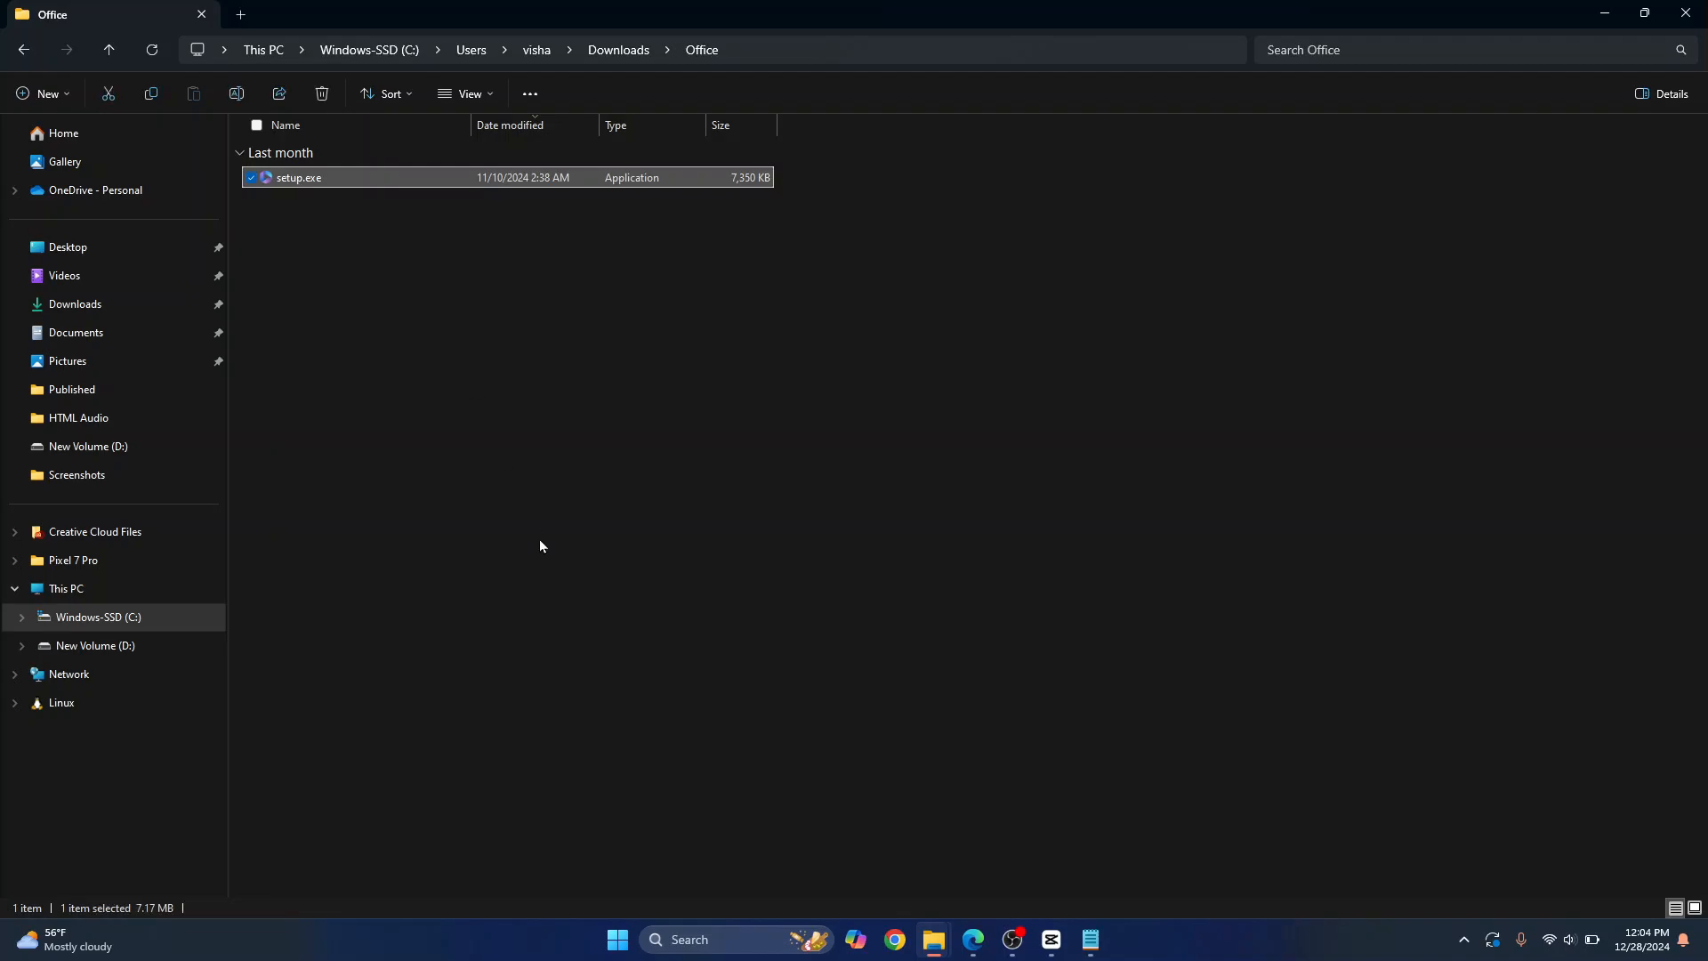
left_click(540, 542)
Switch to the Office Customization Tool page in the browser and set the deployment architecture to 64-bit.
key("alt+Tab")
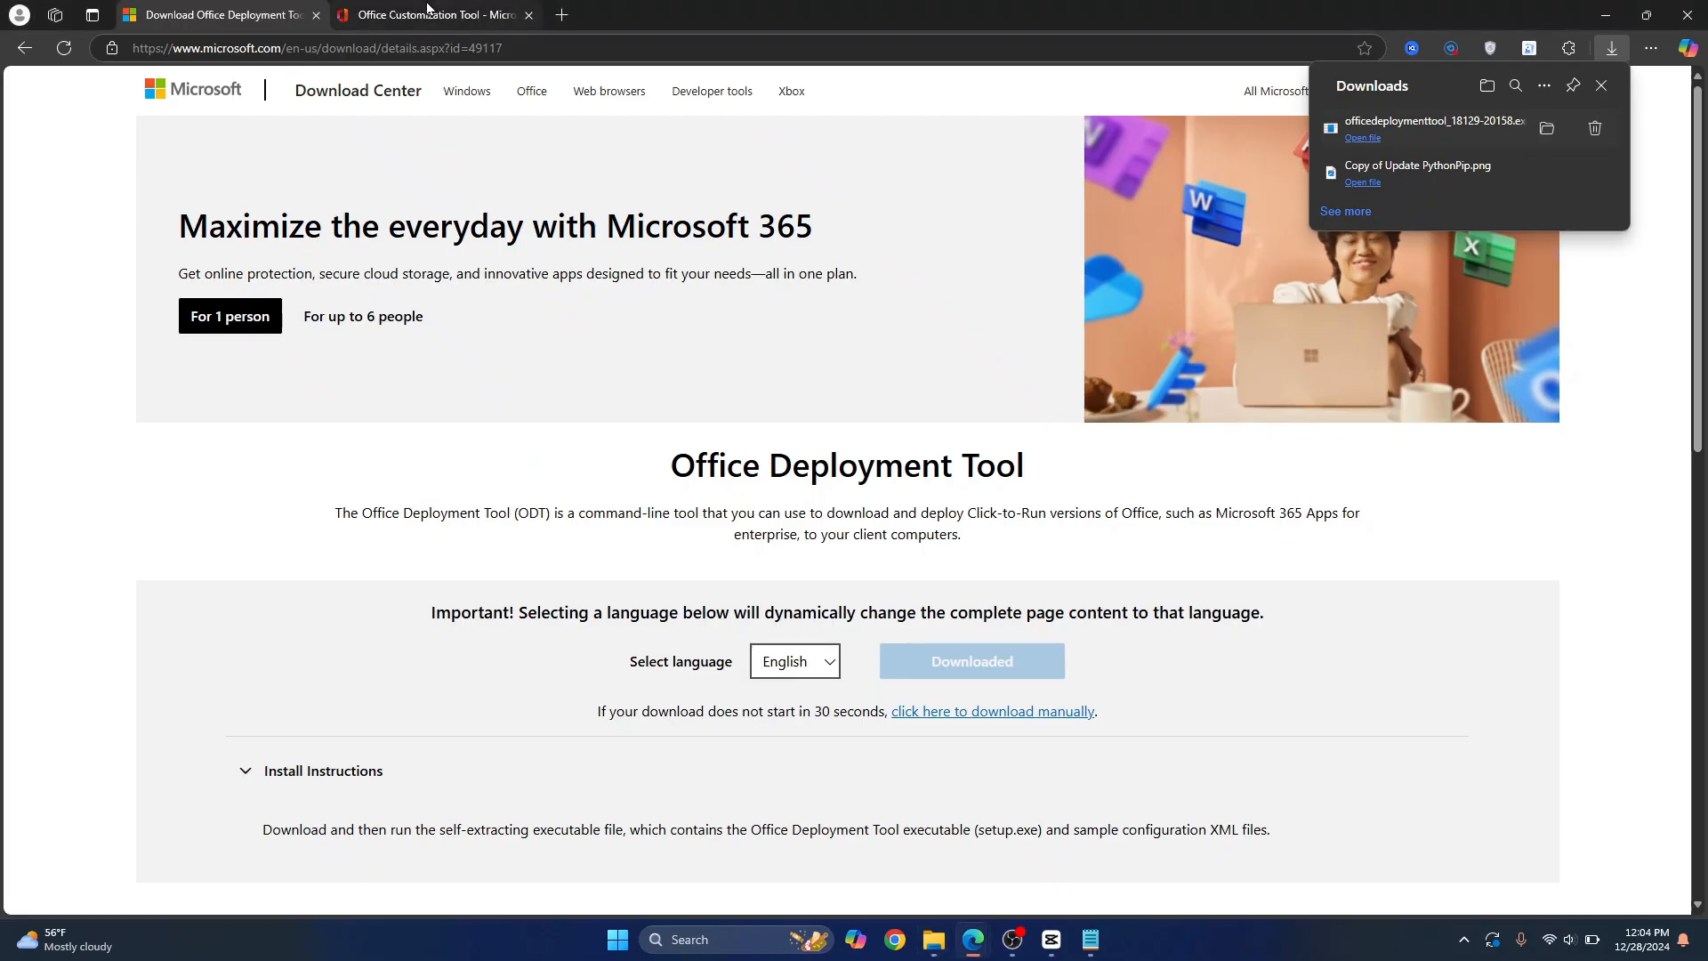
left_click(427, 13)
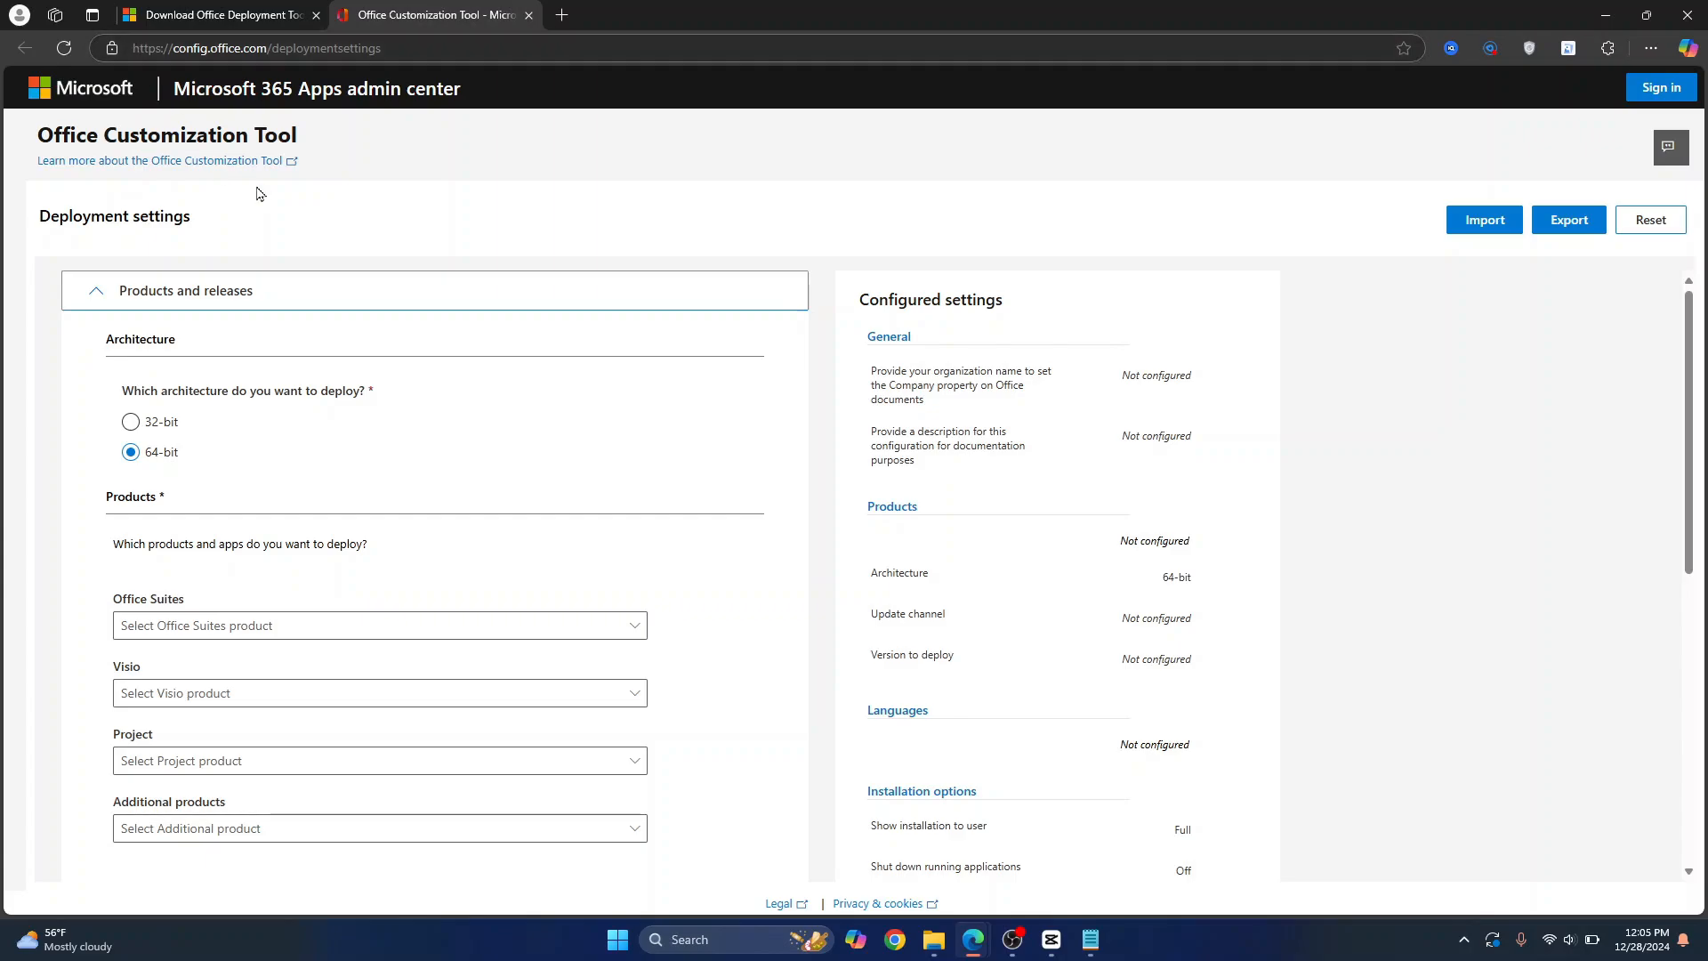
scroll(415, 304, "down", 1)
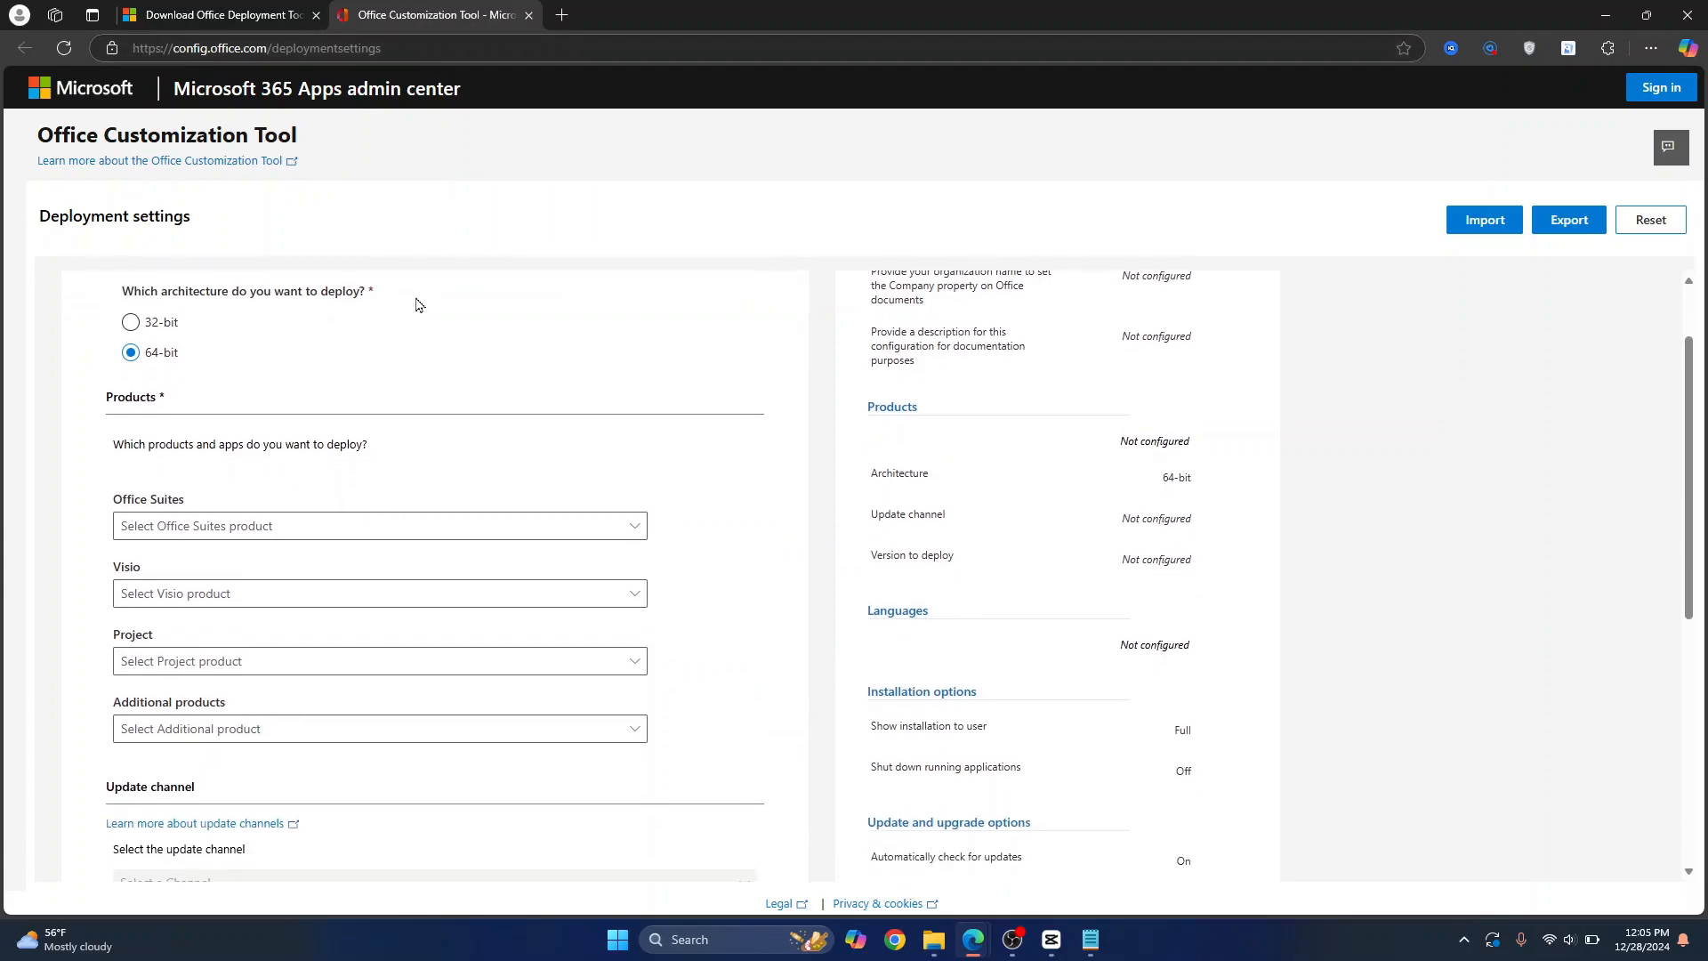
scroll(138, 372, "up", 1)
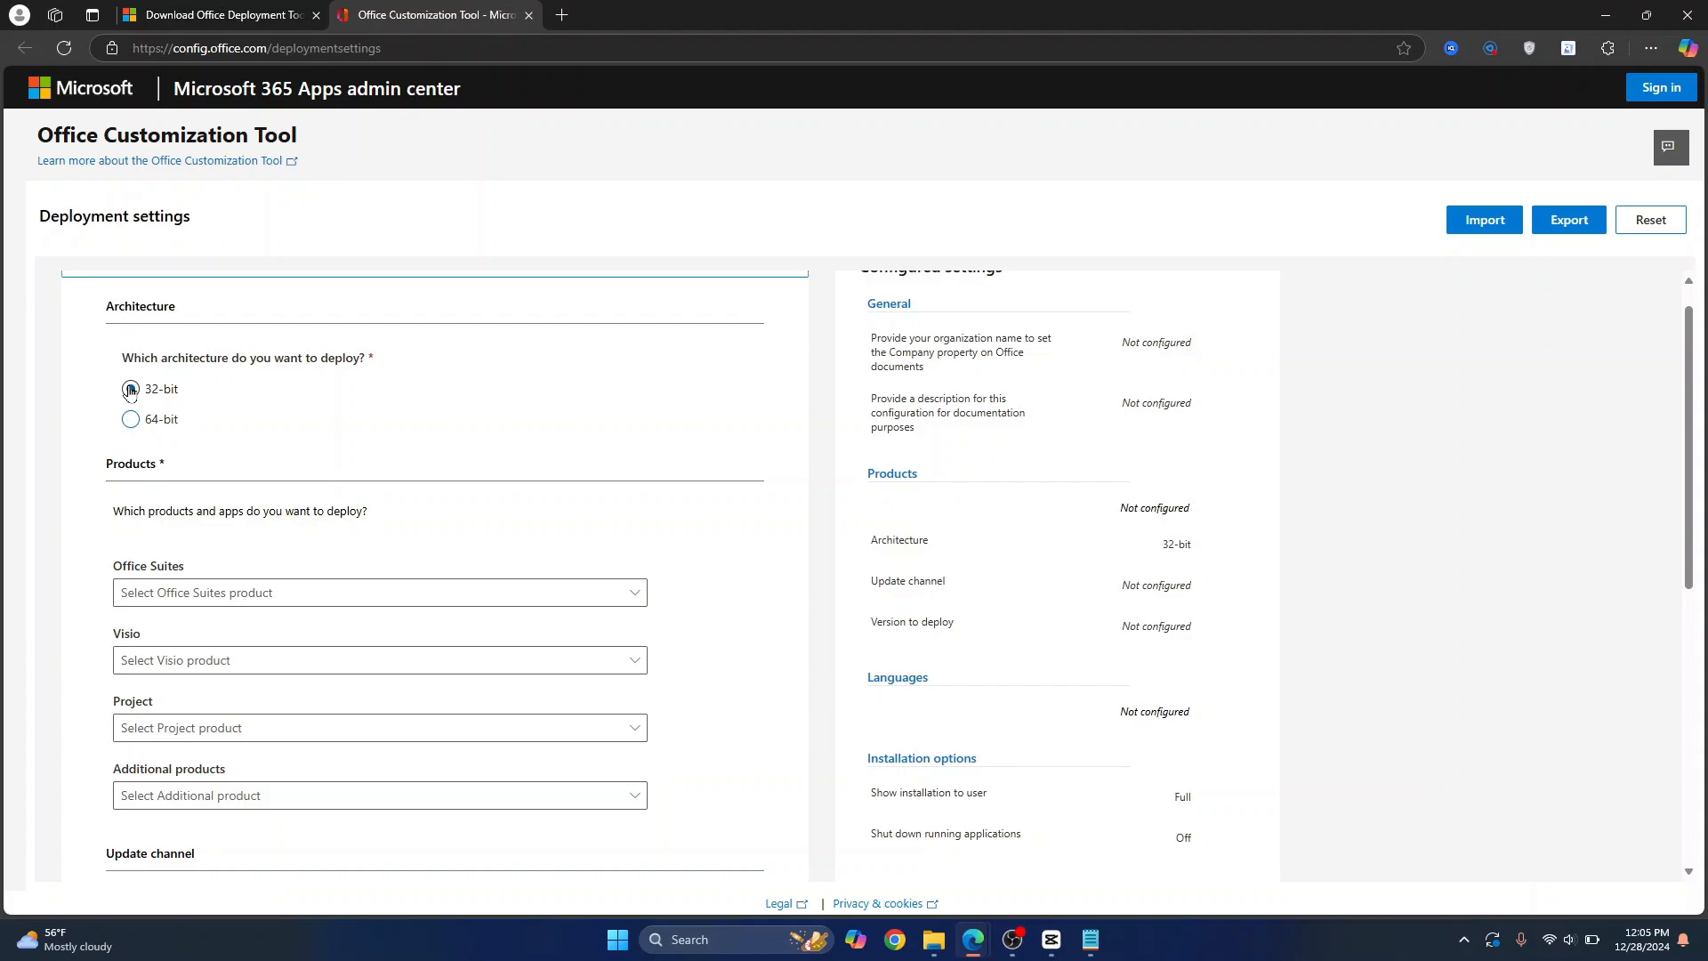
left_click(130, 389)
scroll(209, 447, "down", 2)
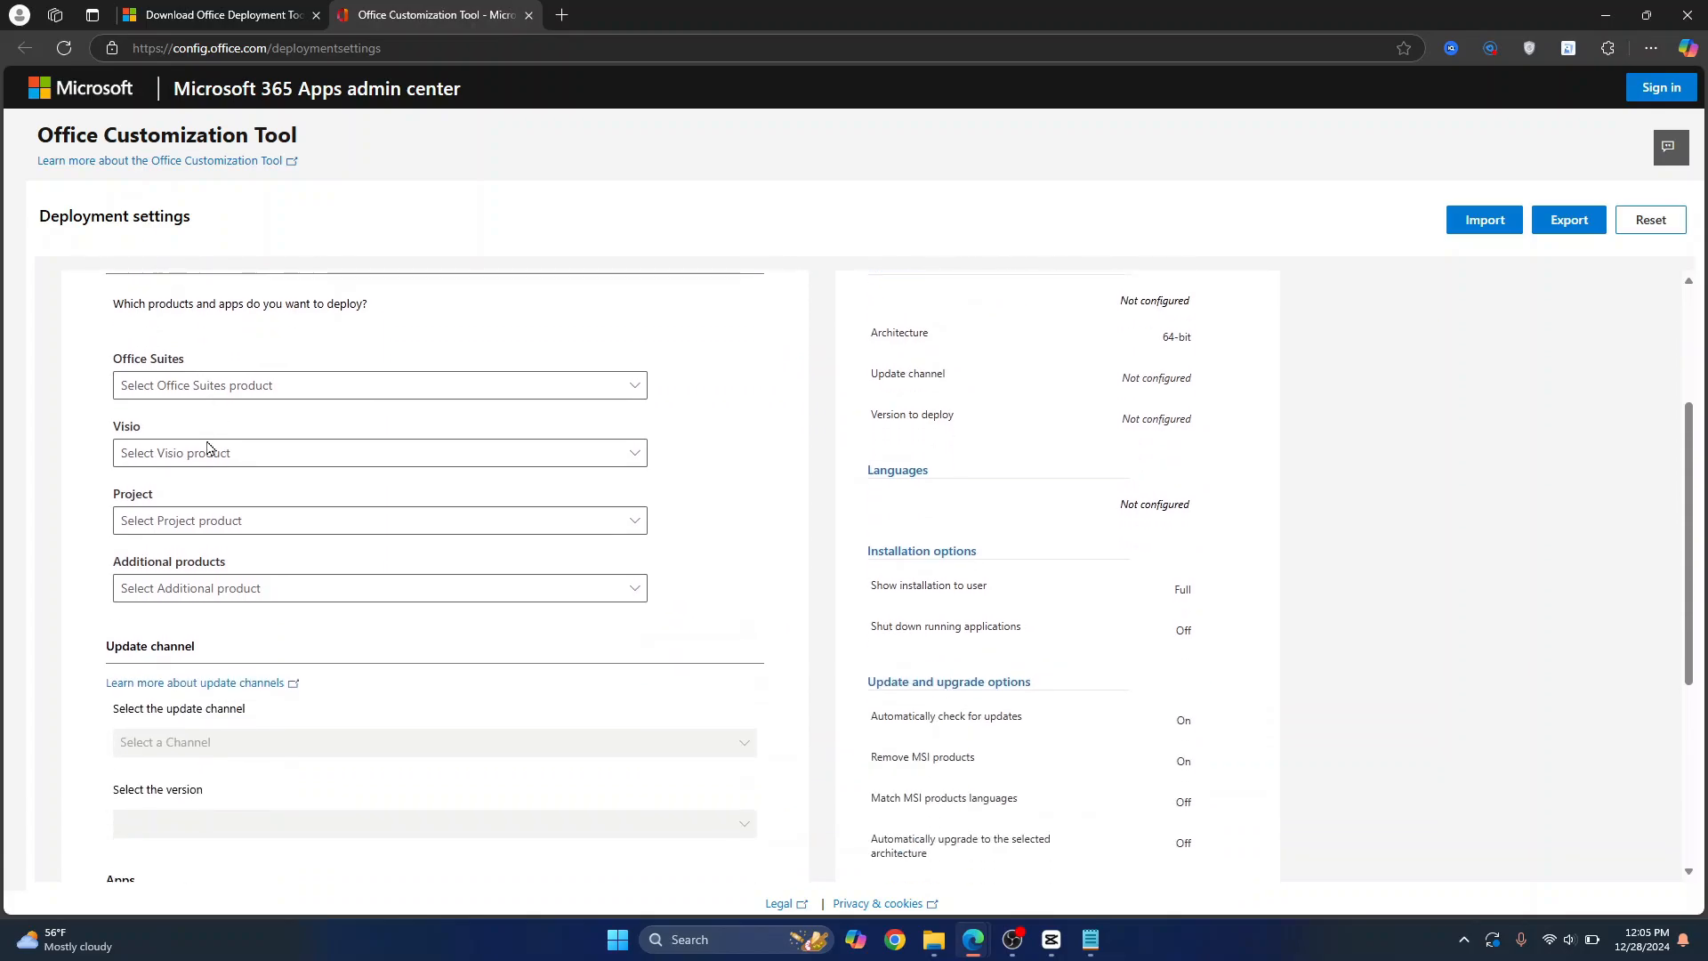
Choose Office LTSC Standard 2021 - Volume License as the Office suite and Latest as the version.
left_click(244, 381)
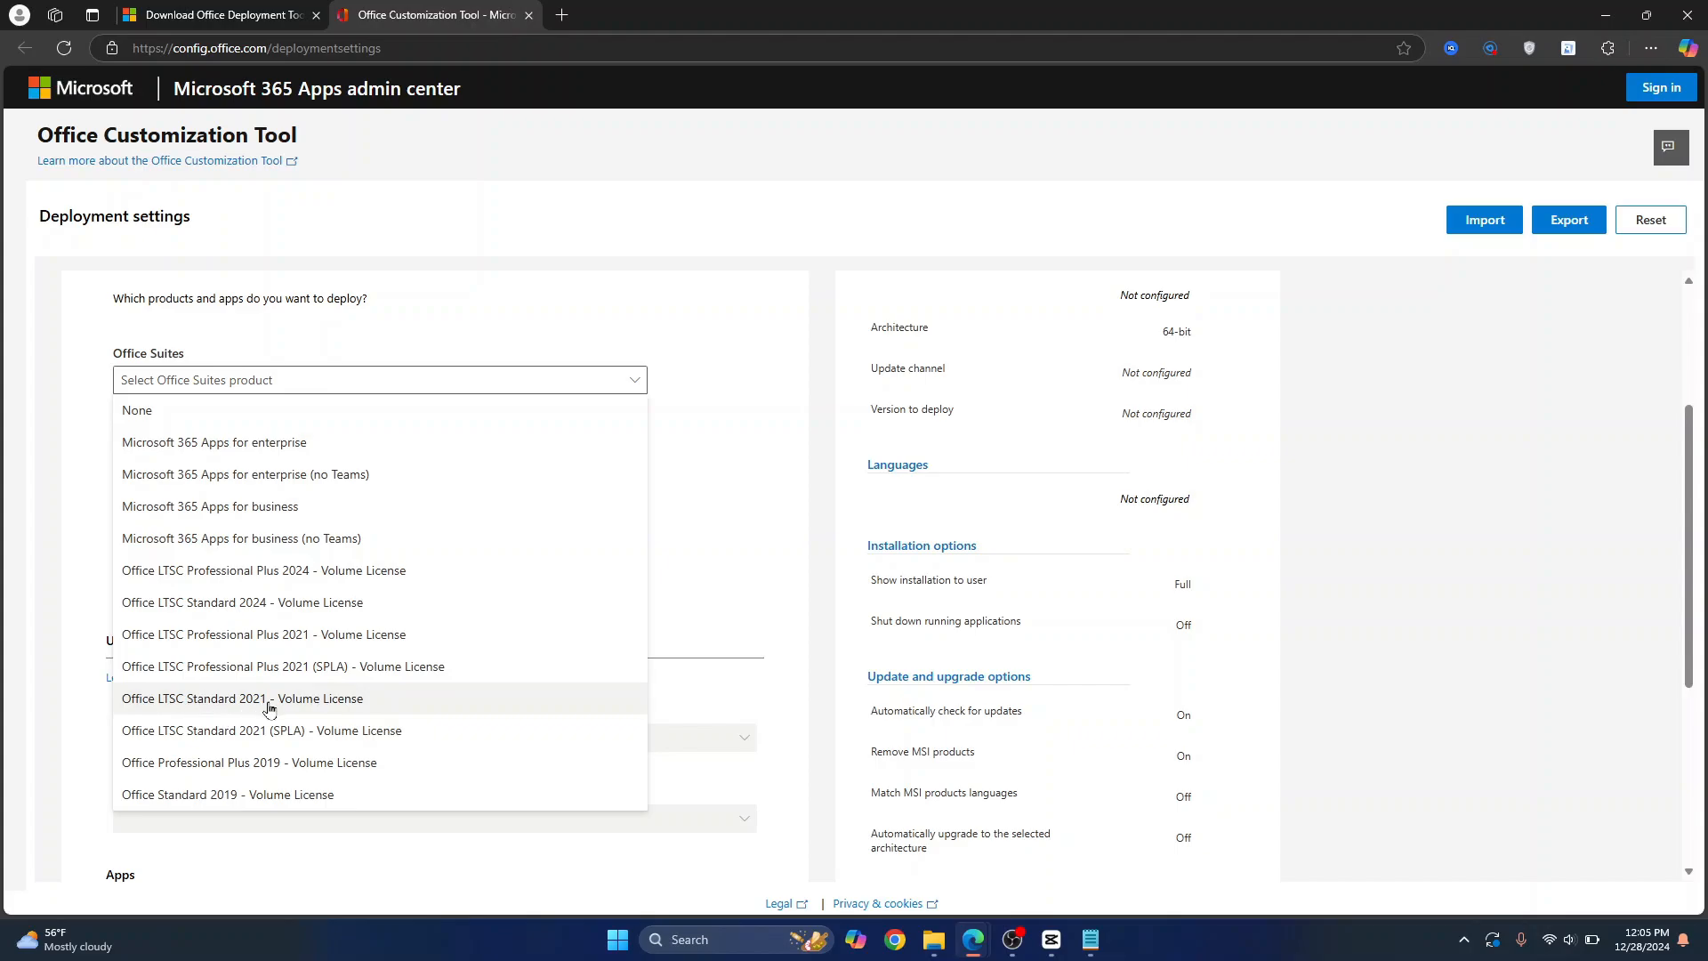
left_click(313, 699)
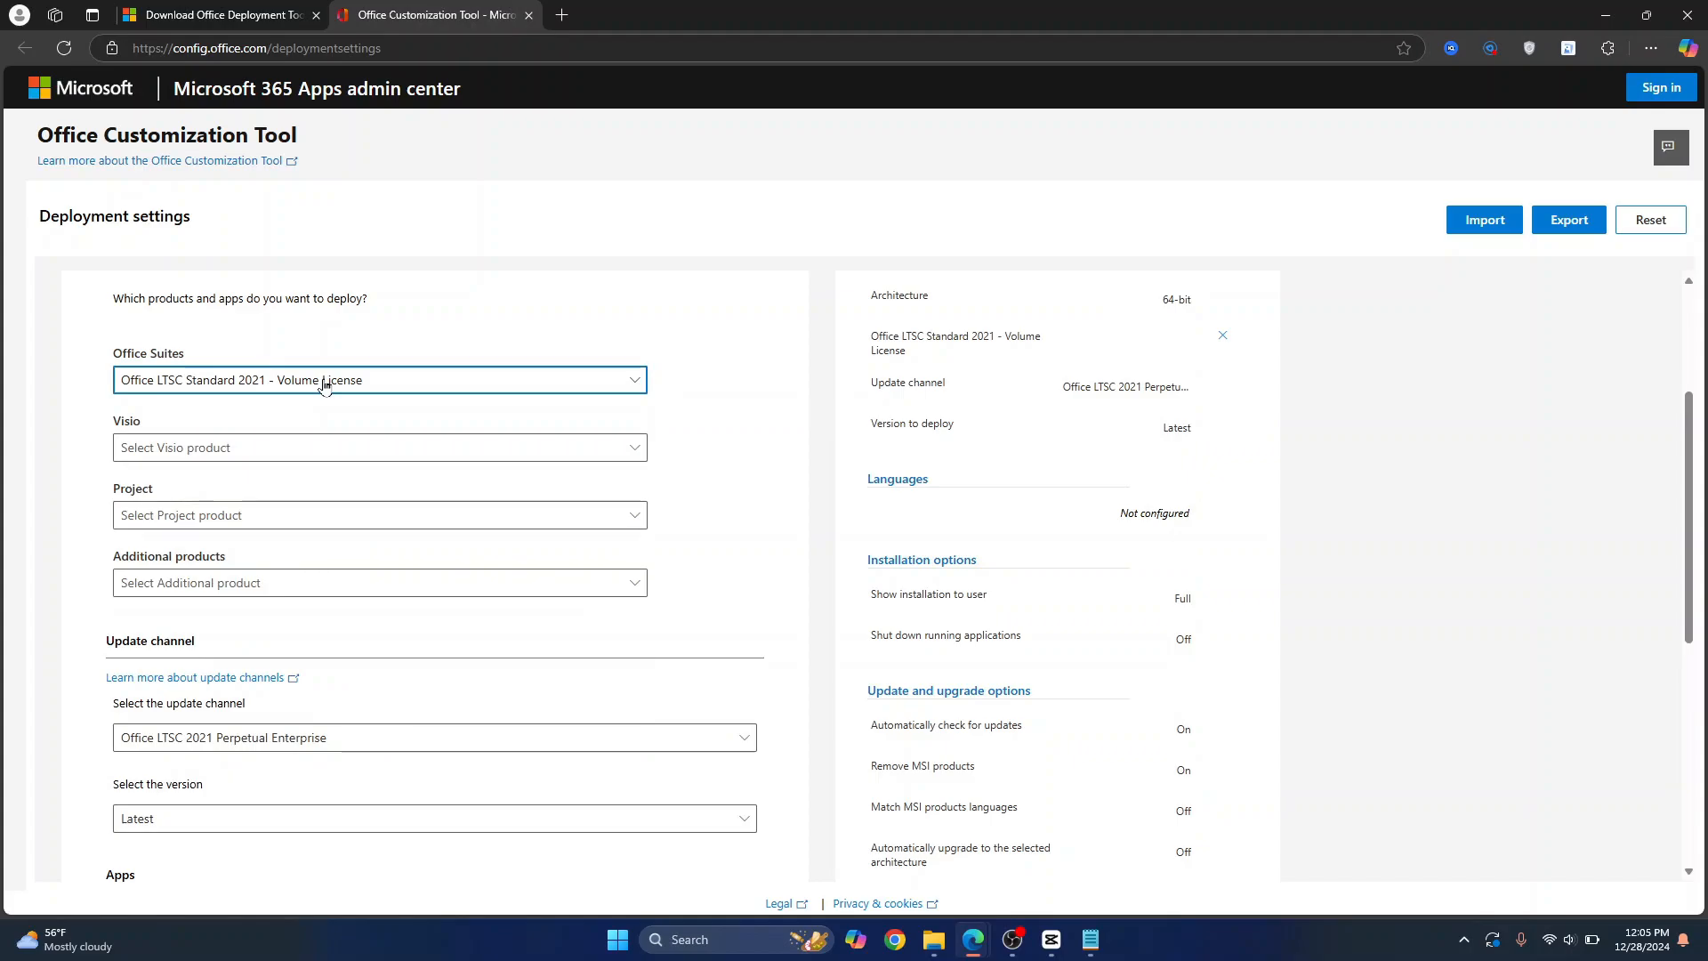
scroll(204, 374, "down", 2)
scroll(221, 477, "down", 2)
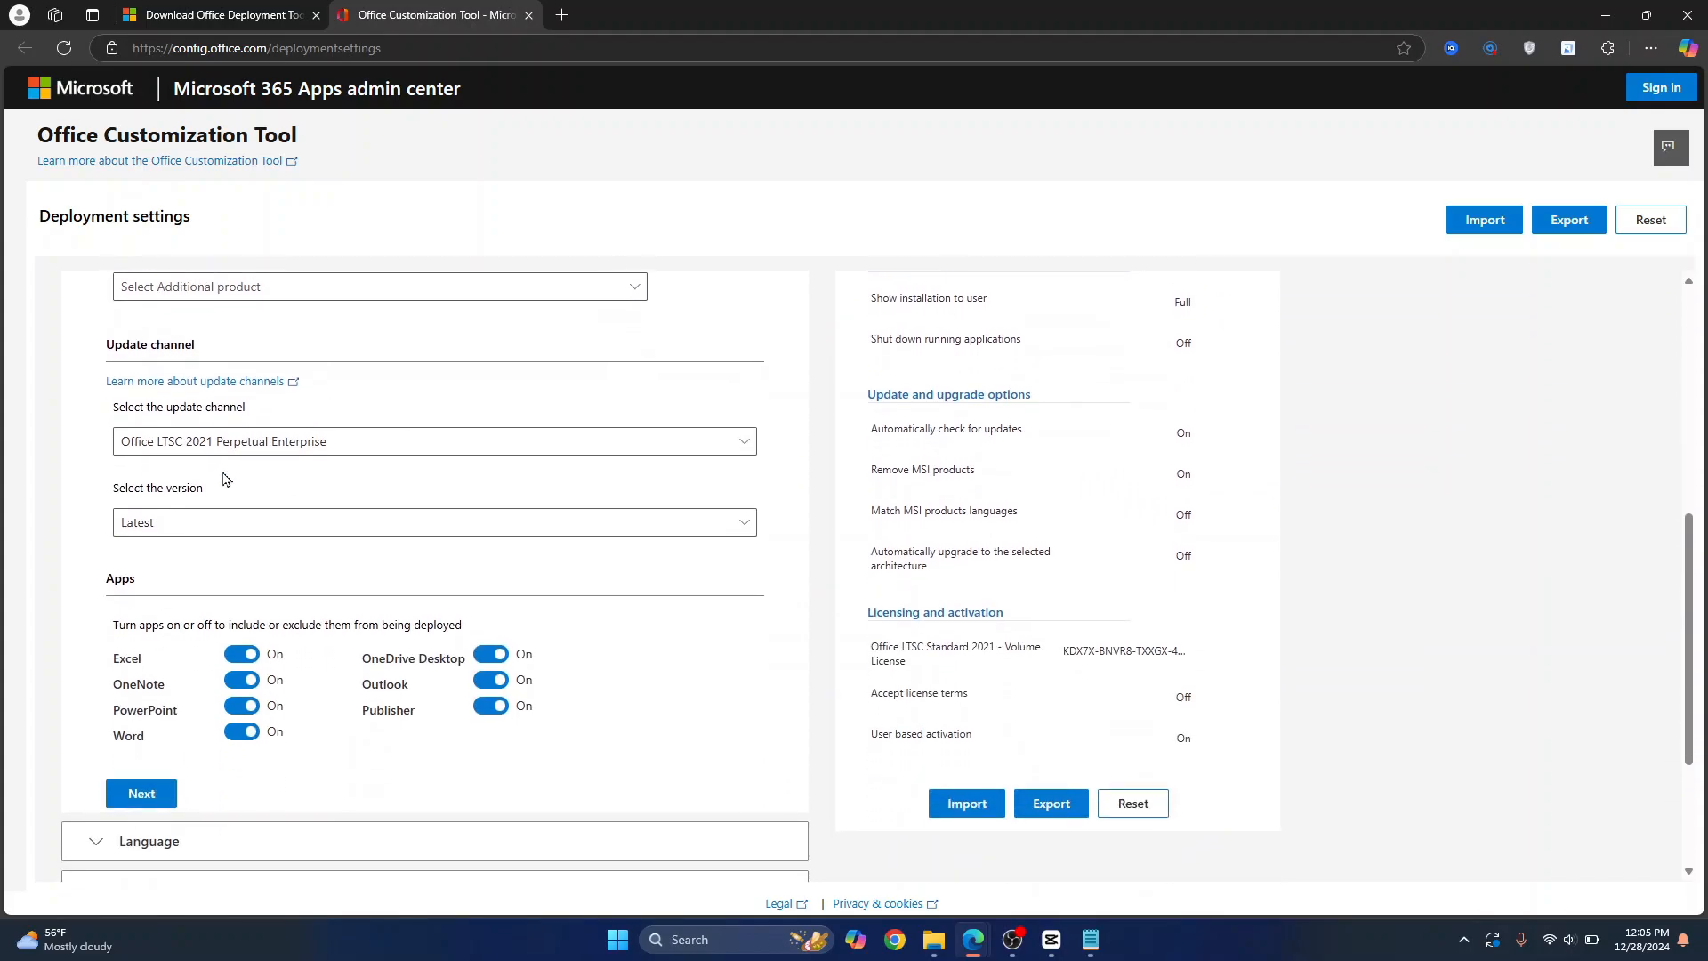
scroll(230, 455, "down", 1)
left_click(235, 462)
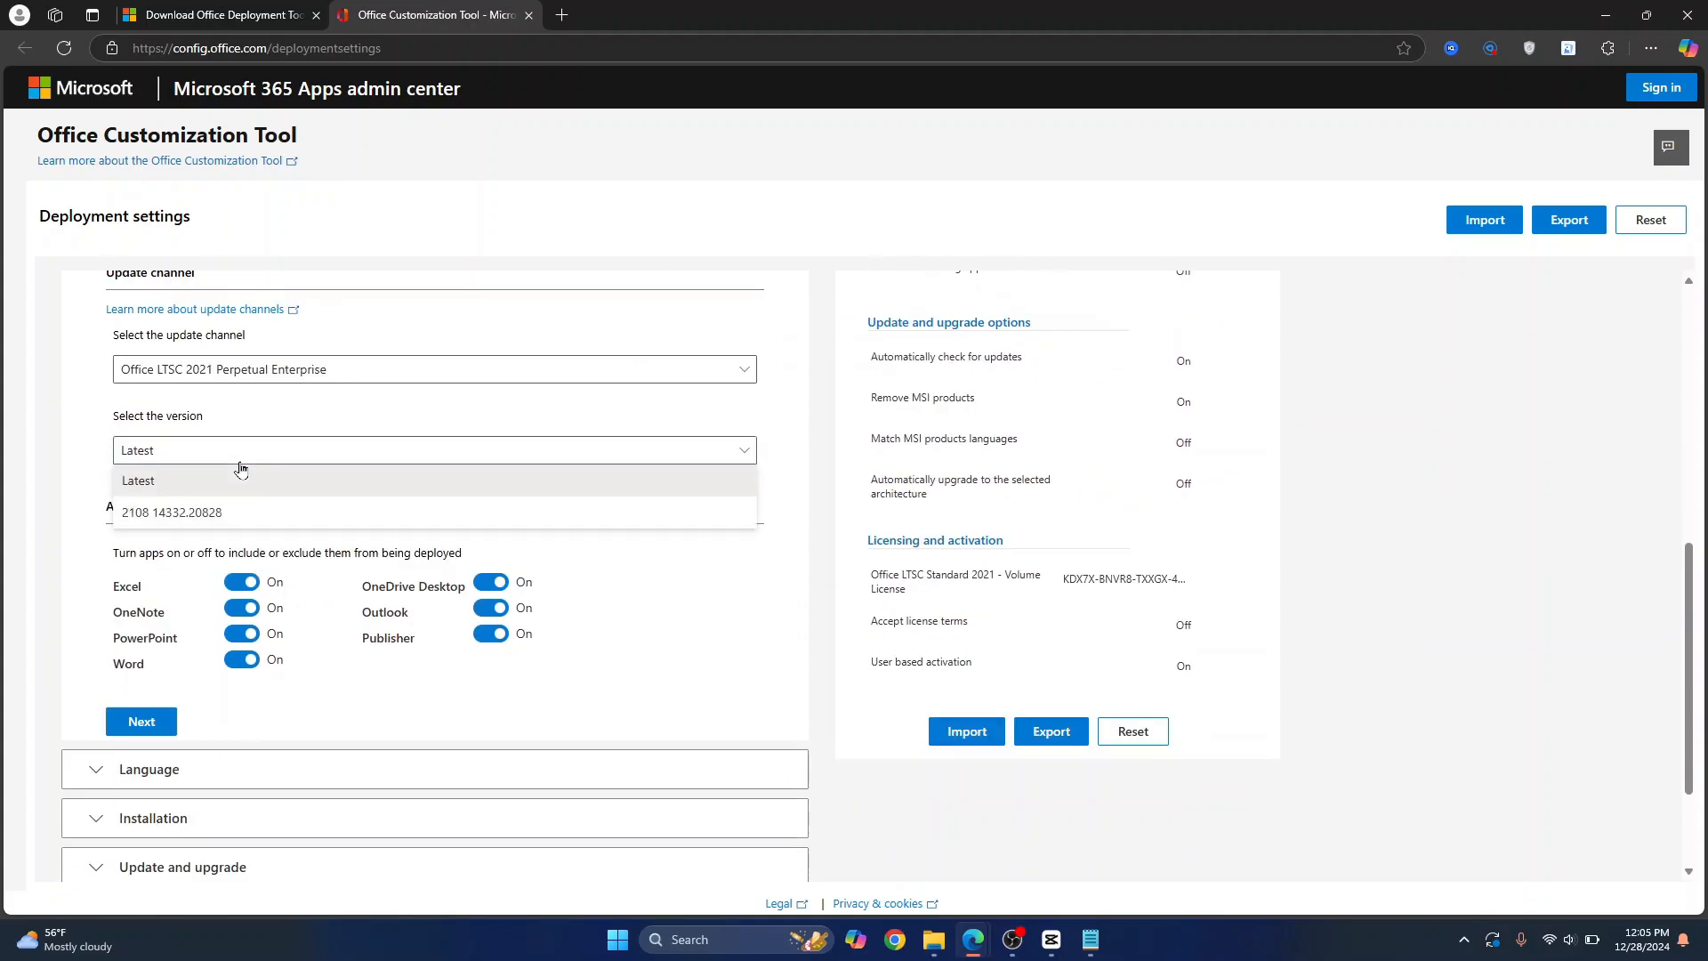
left_click(217, 484)
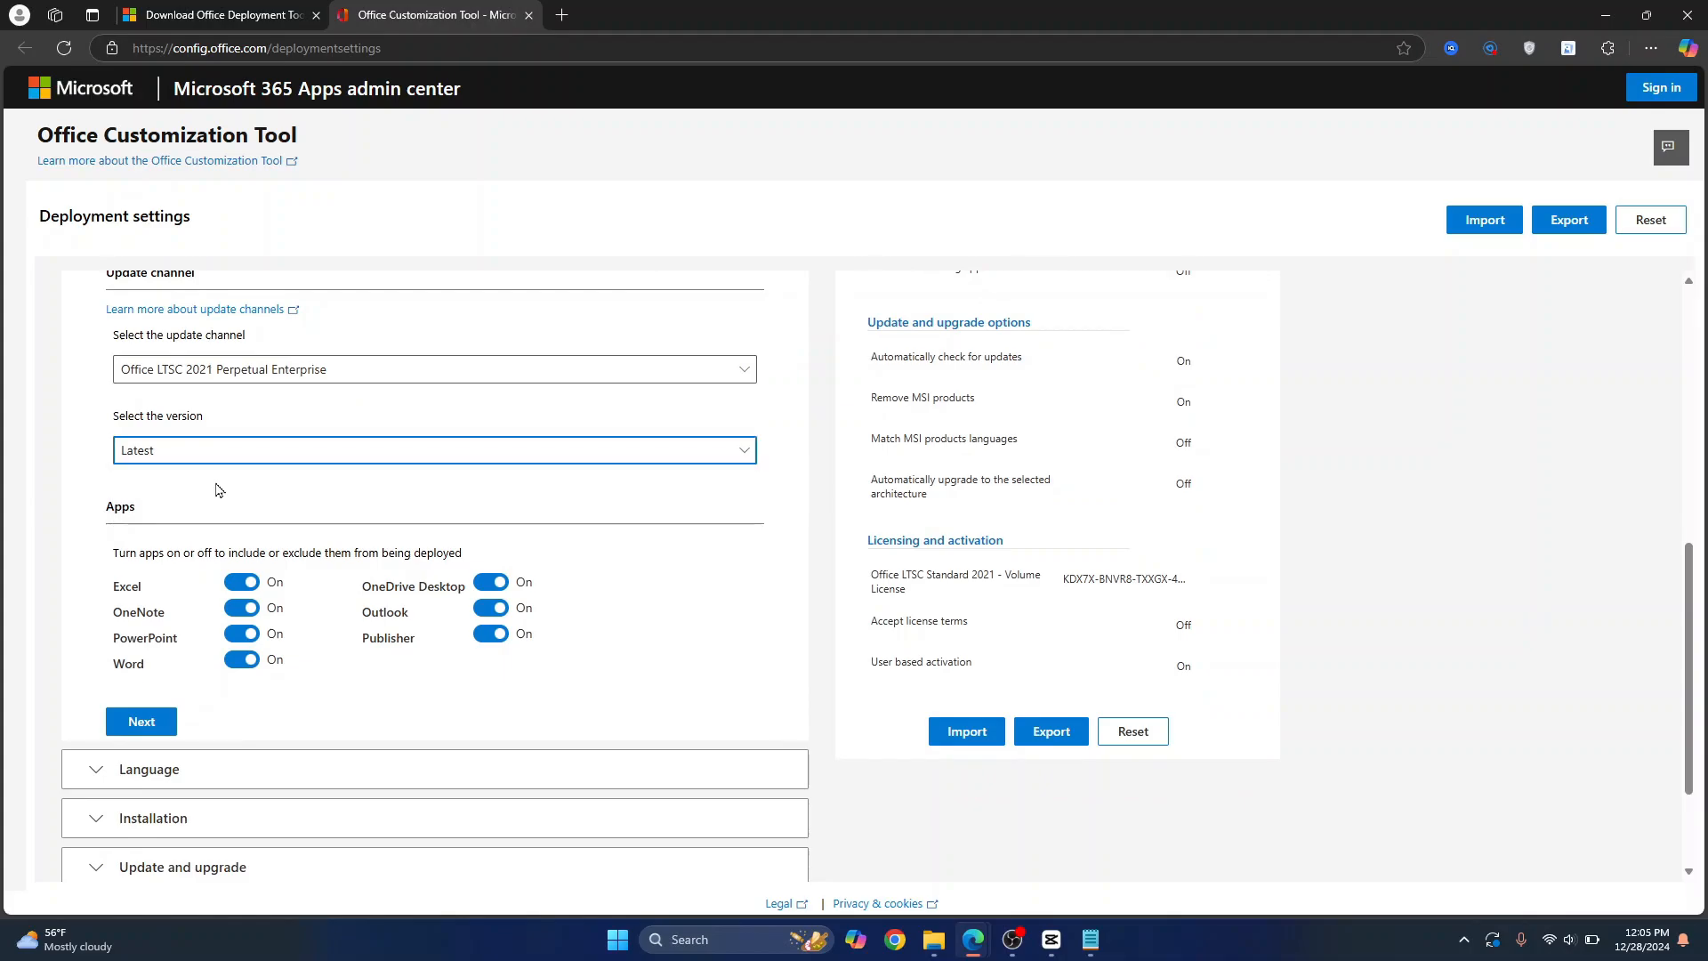
Exclude OneNote, OneDrive Desktop, Outlook and Publisher from deployment, keep Excel, PowerPoint and Word on, and continue to the language settings.
scroll(240, 511, "down", 2)
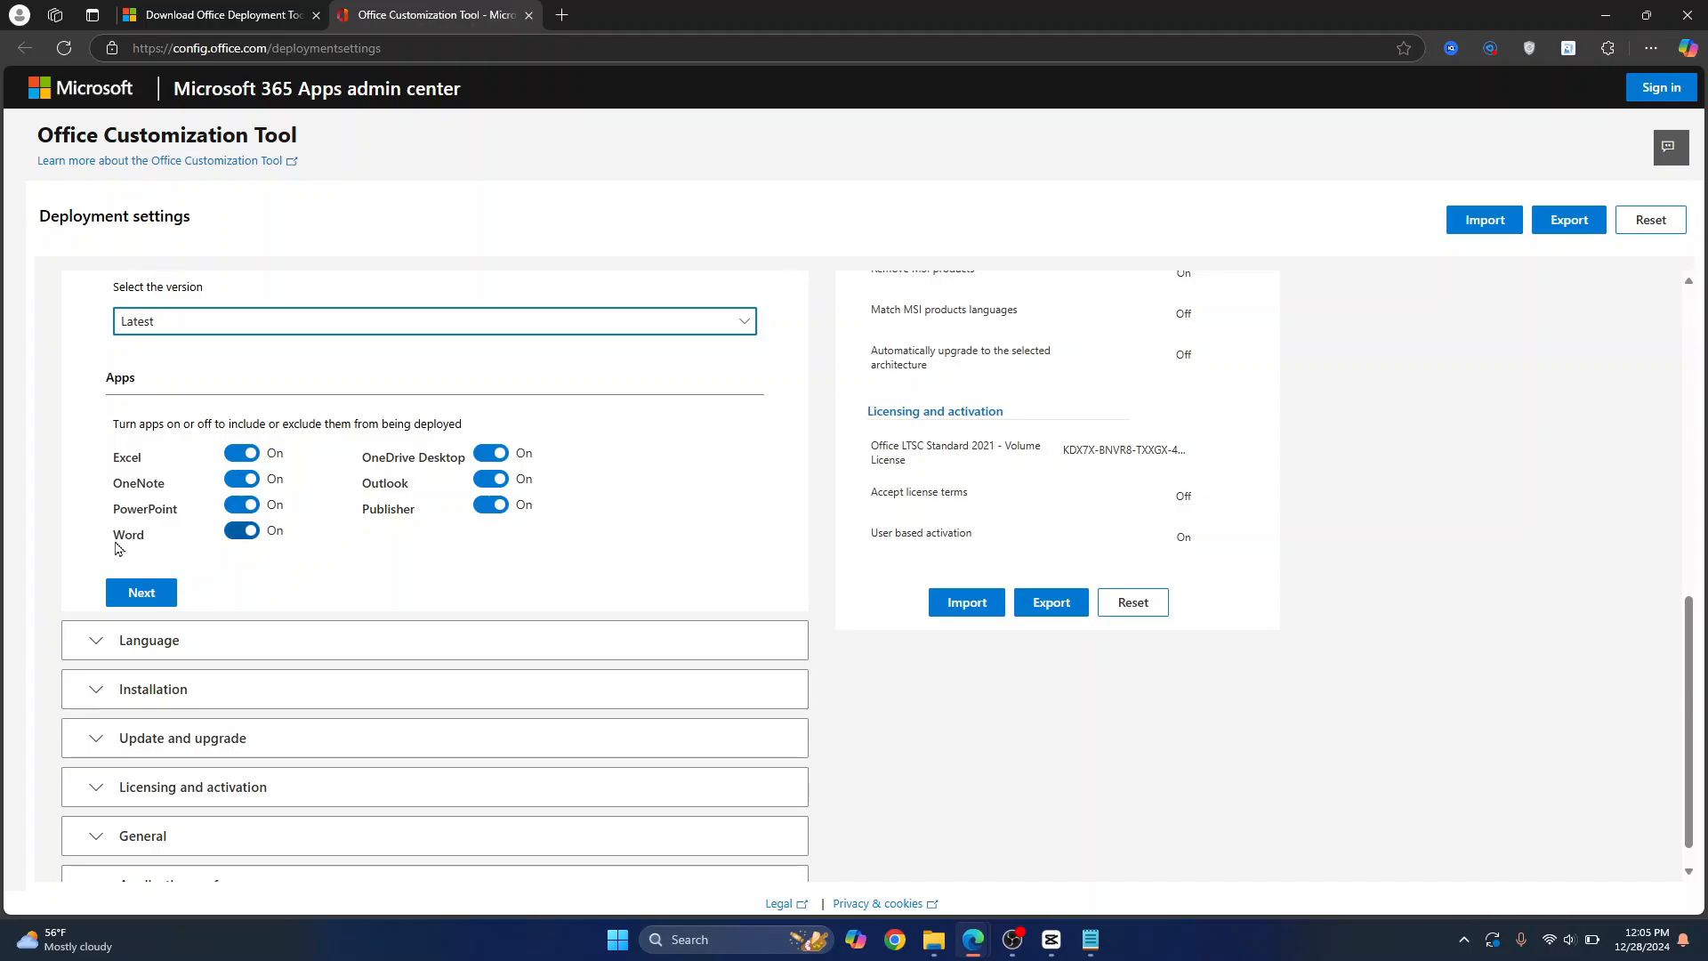
left_click(237, 480)
left_click(236, 505)
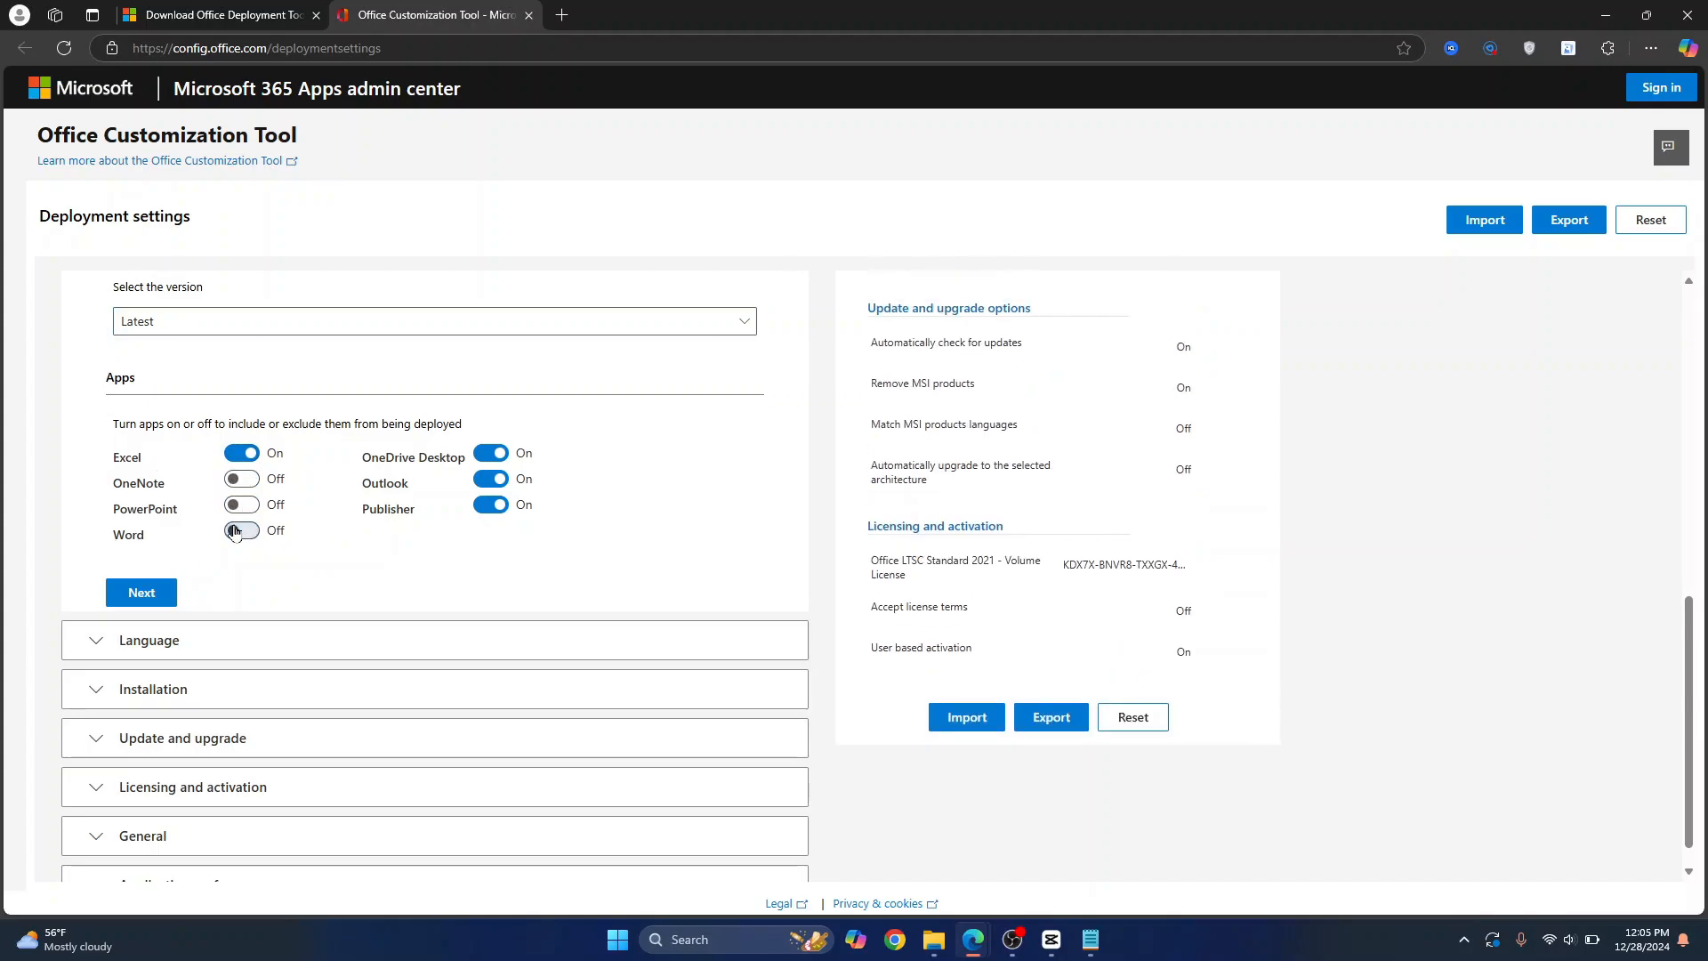
left_click(235, 531)
left_click(489, 454)
left_click(490, 481)
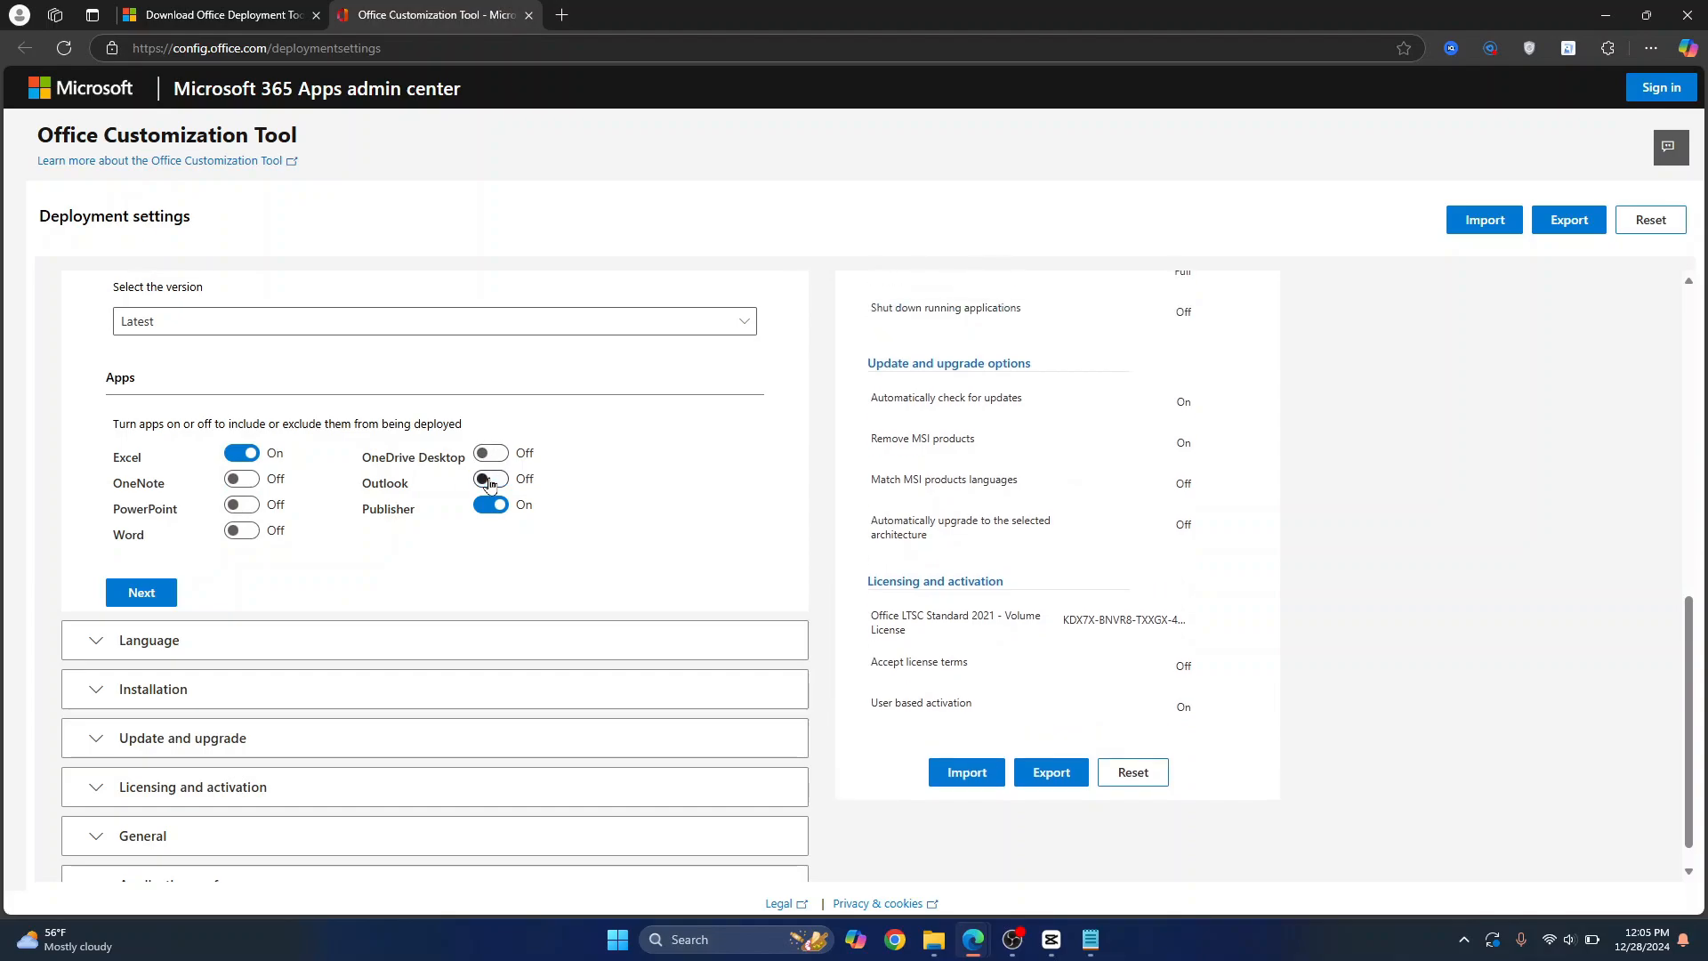
left_click(486, 505)
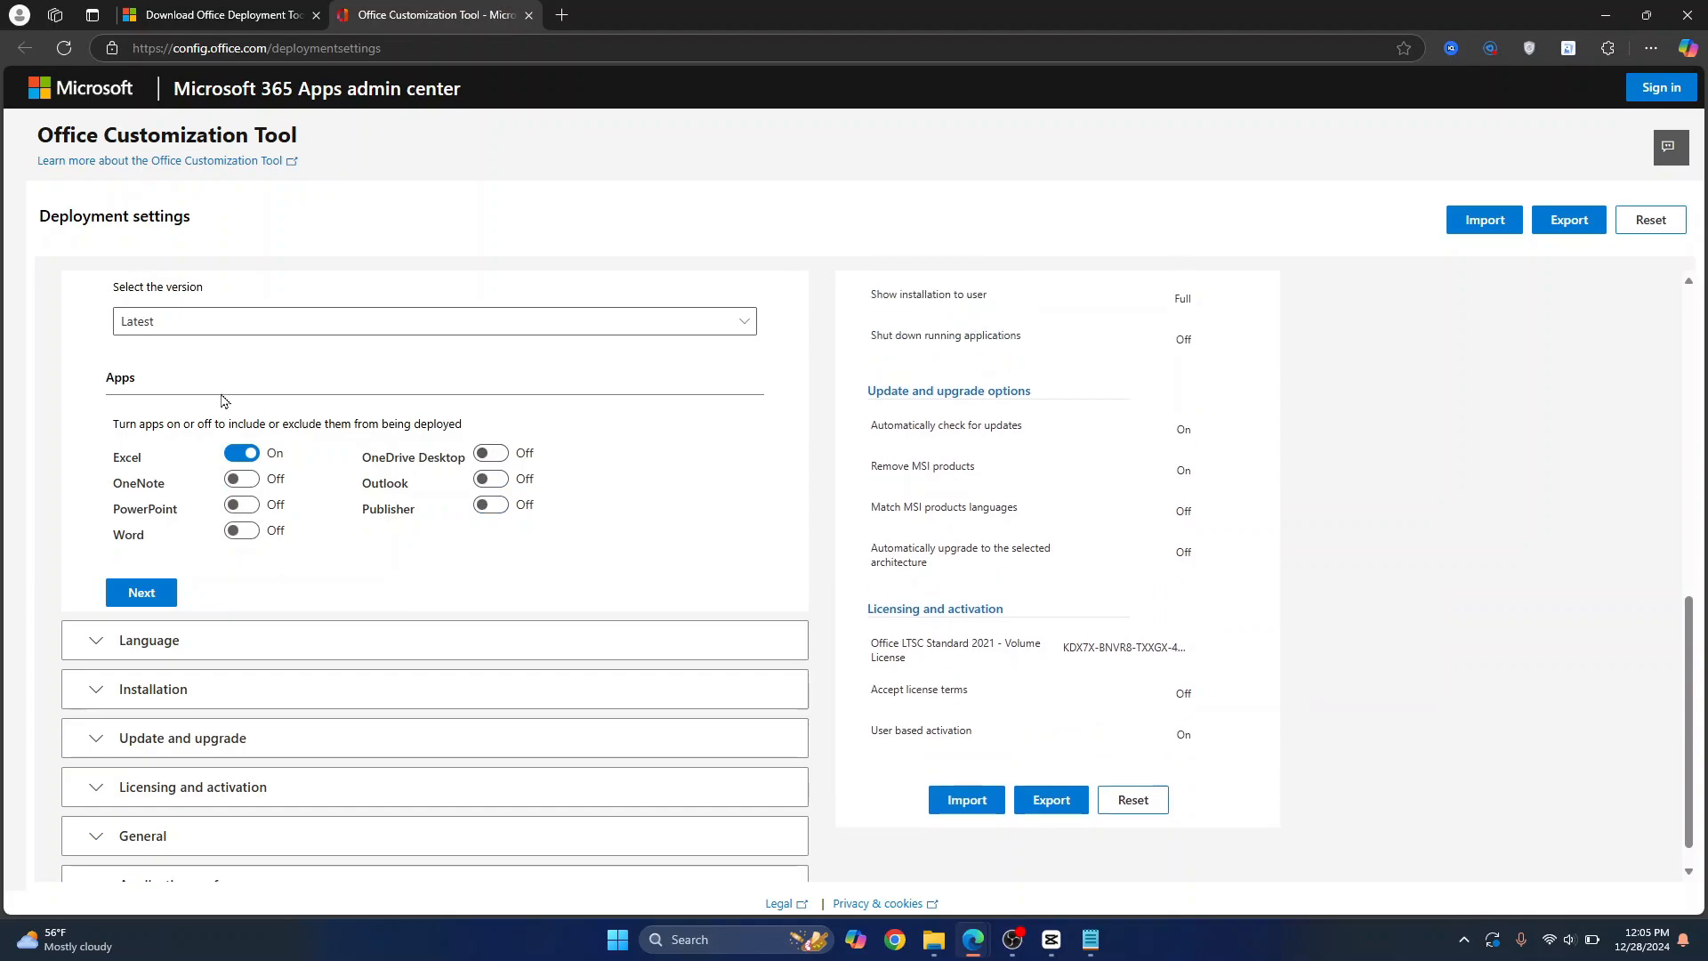
left_click(242, 507)
left_click(241, 531)
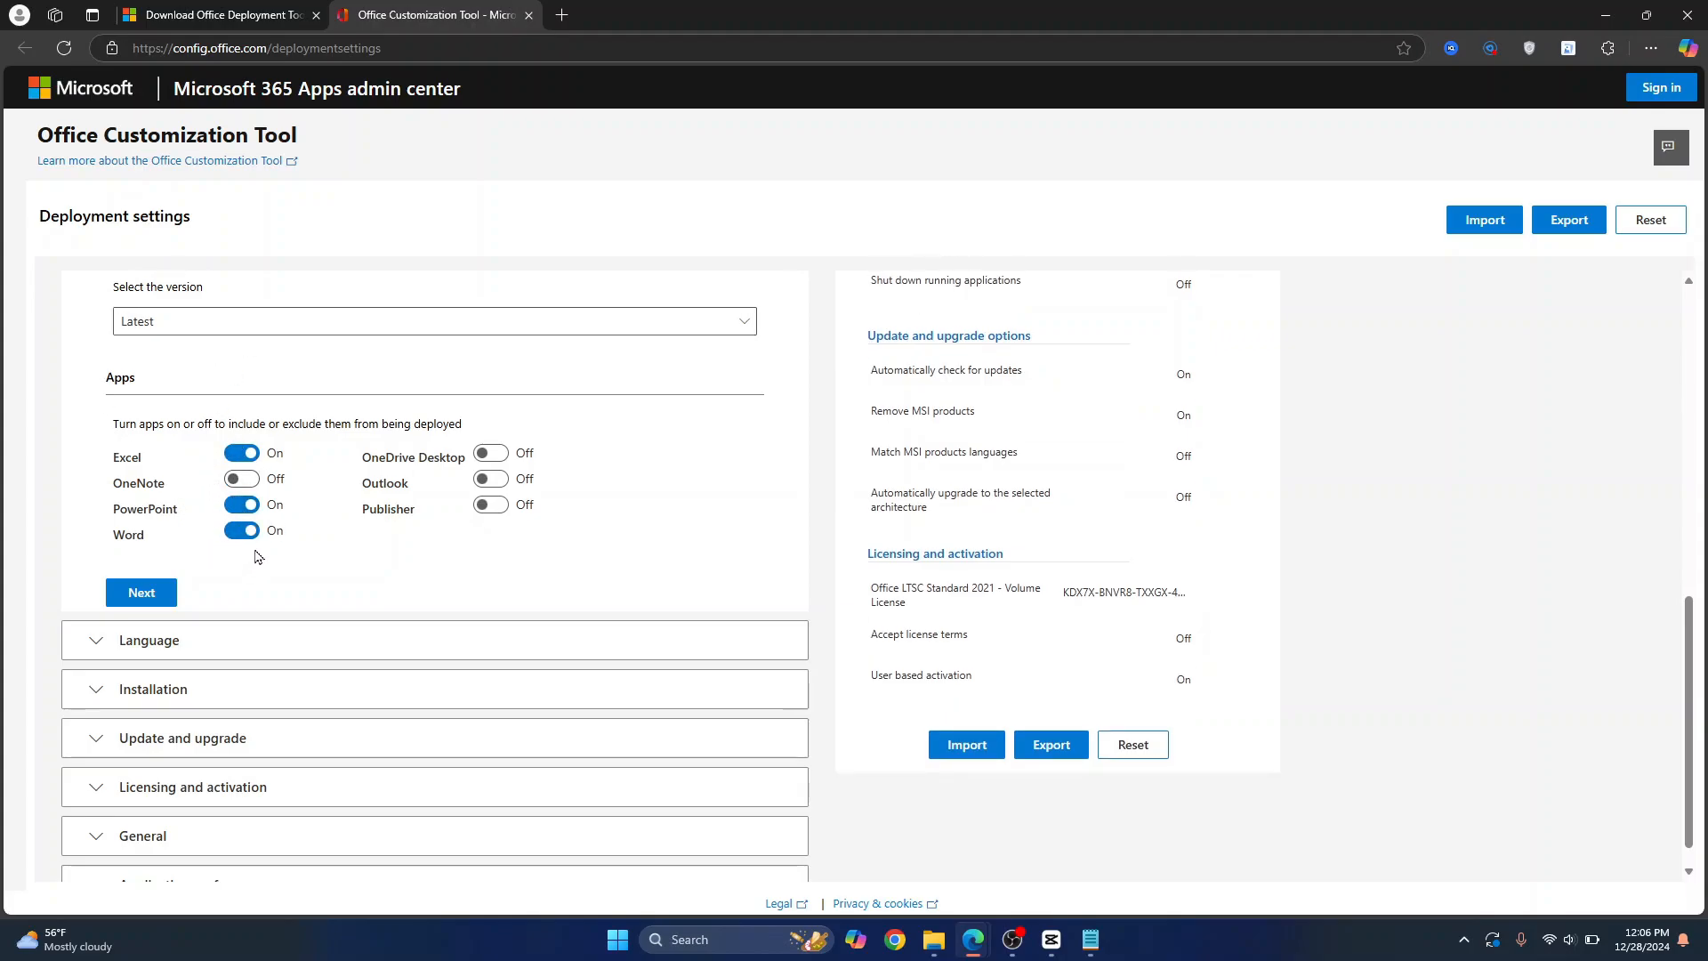
scroll(151, 557, "down", 1)
left_click(142, 562)
Set the primary language to English (United States) and continue to the installation options.
scroll(142, 575, "down", 1)
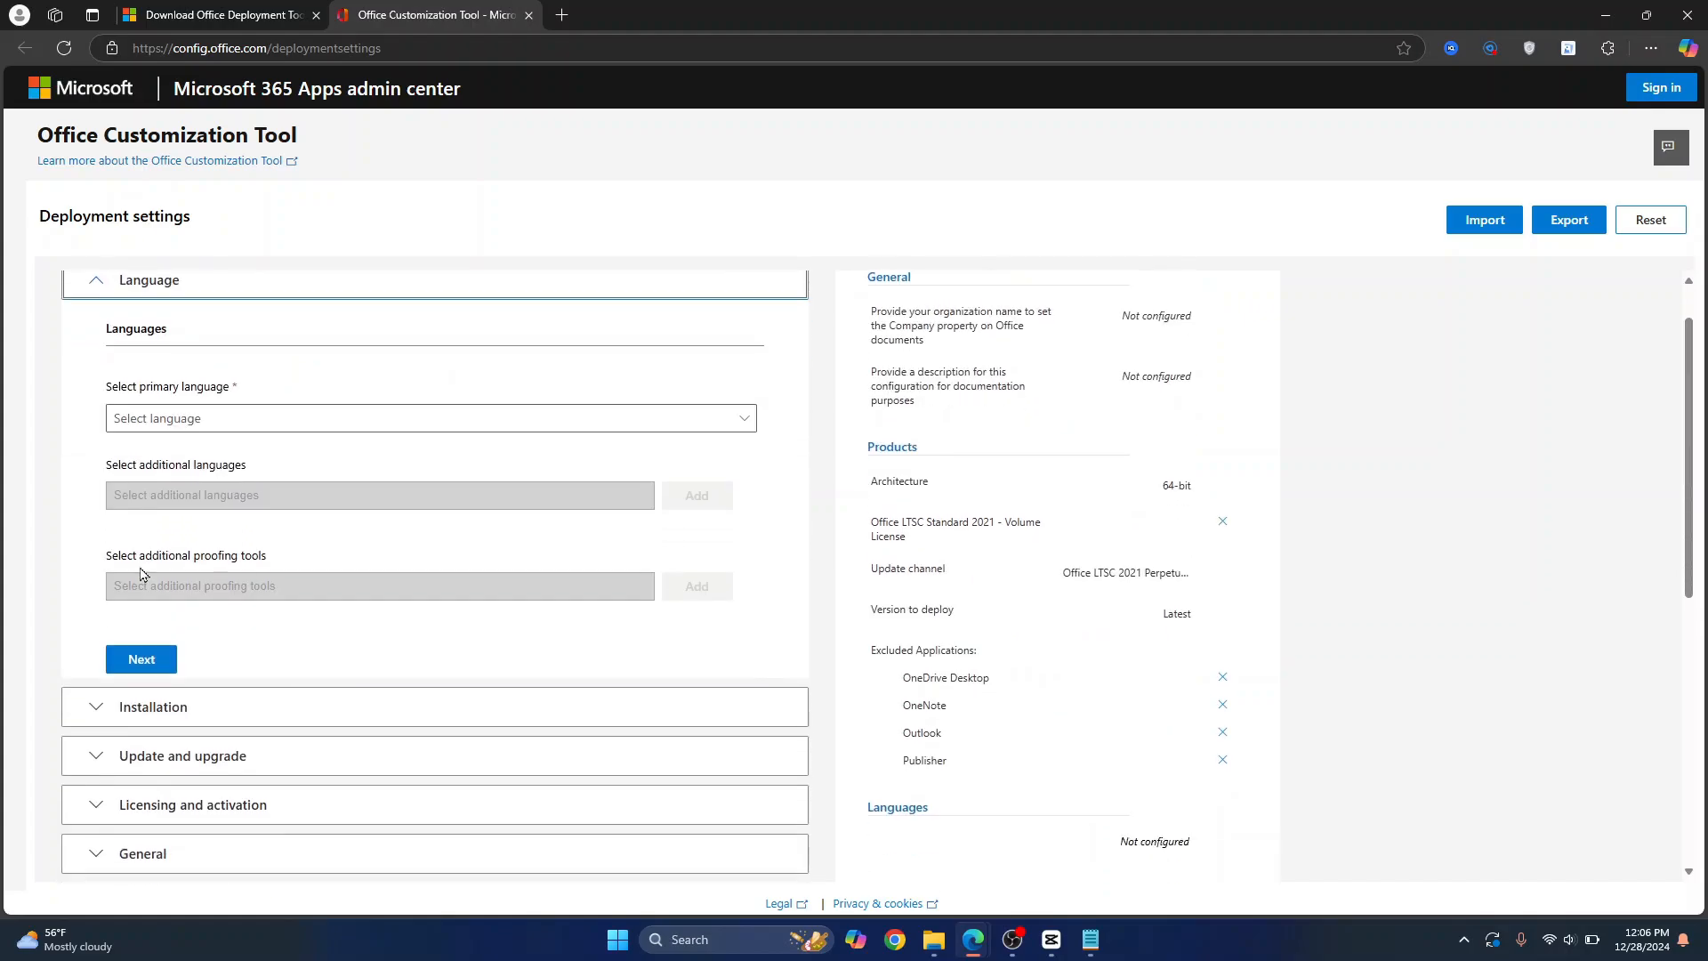
scroll(191, 455, "up", 1)
left_click(251, 460)
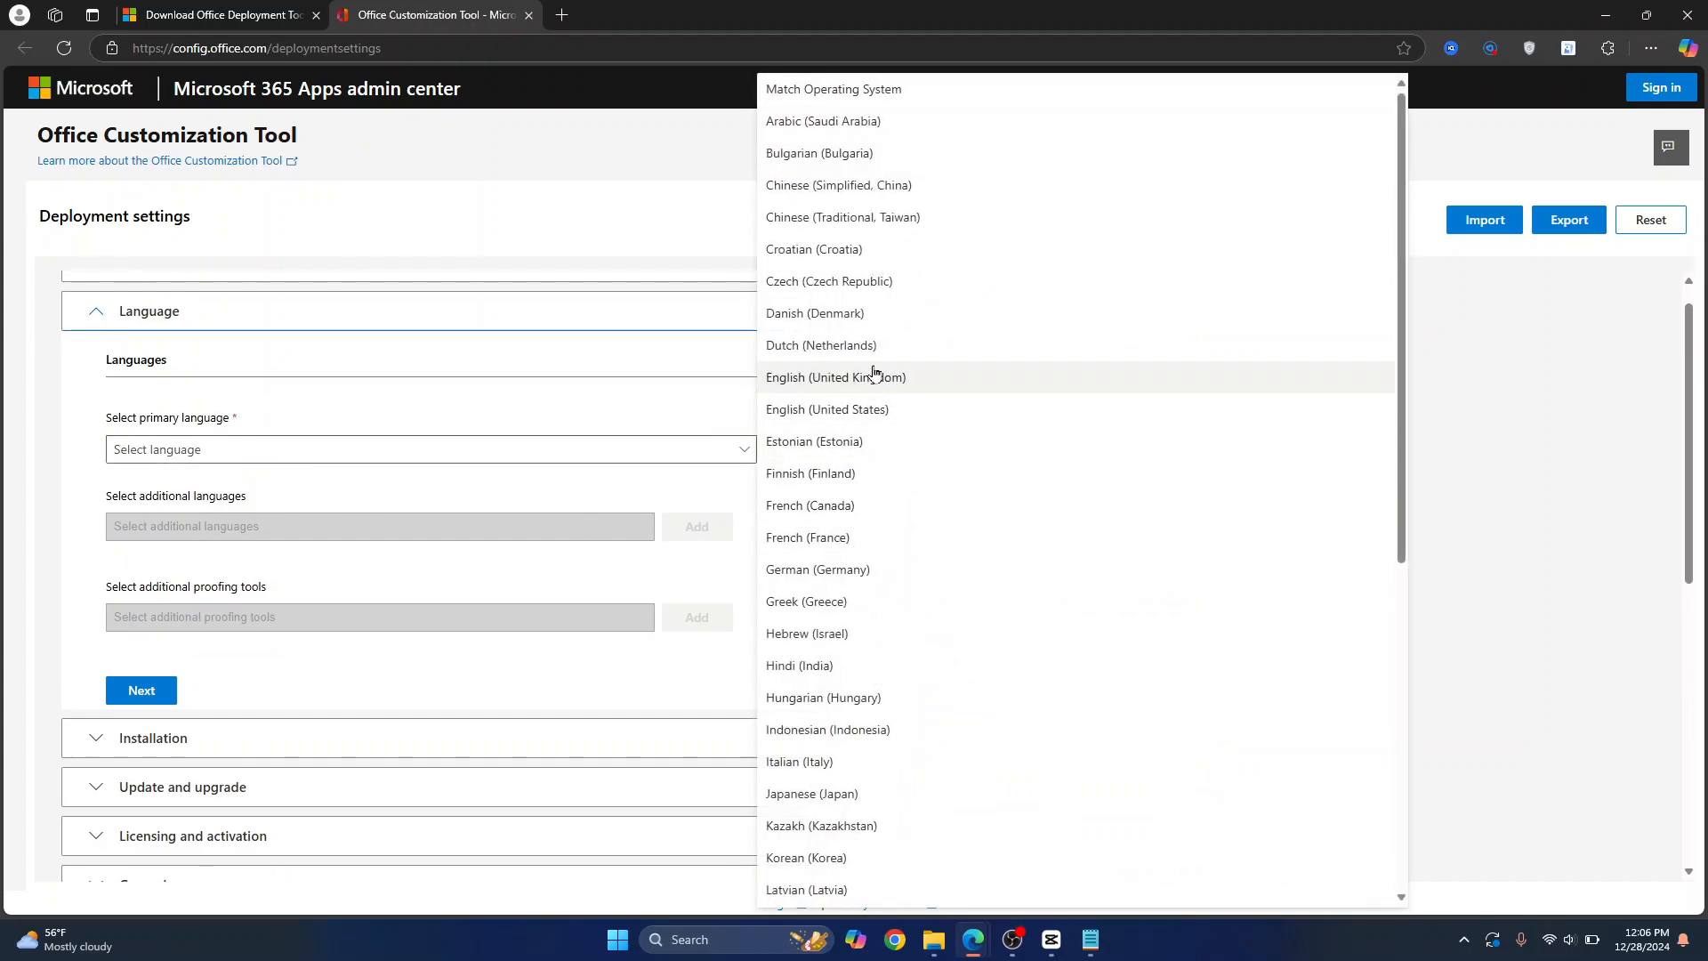
left_click(842, 412)
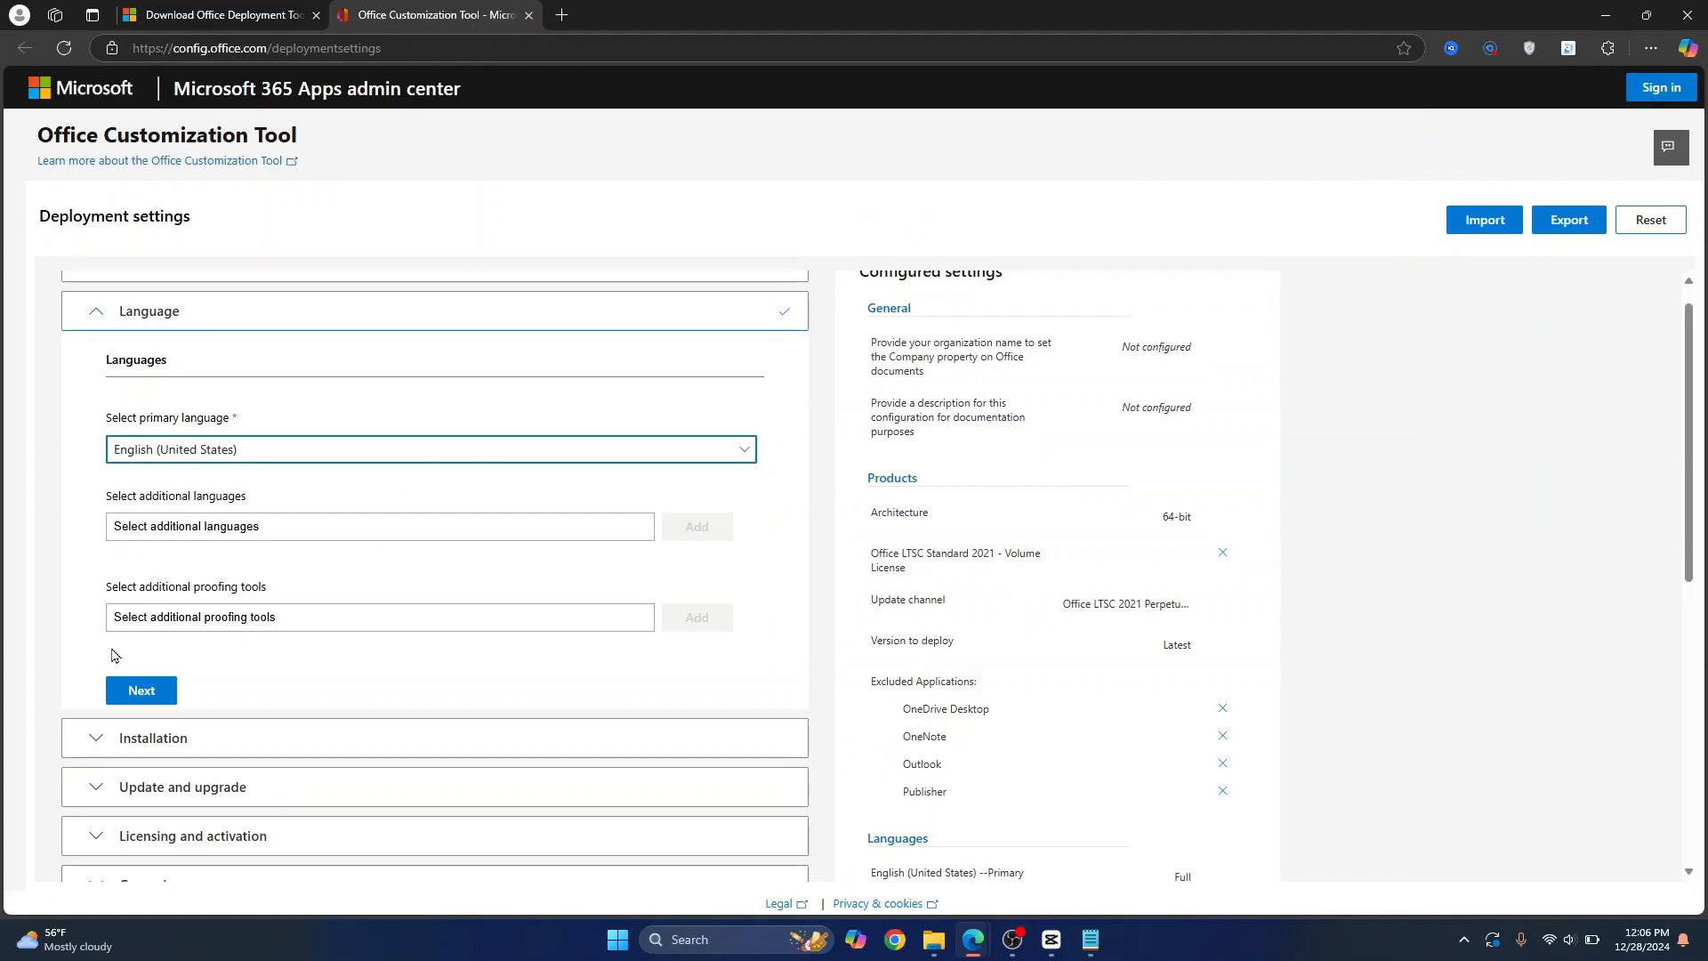
left_click(126, 700)
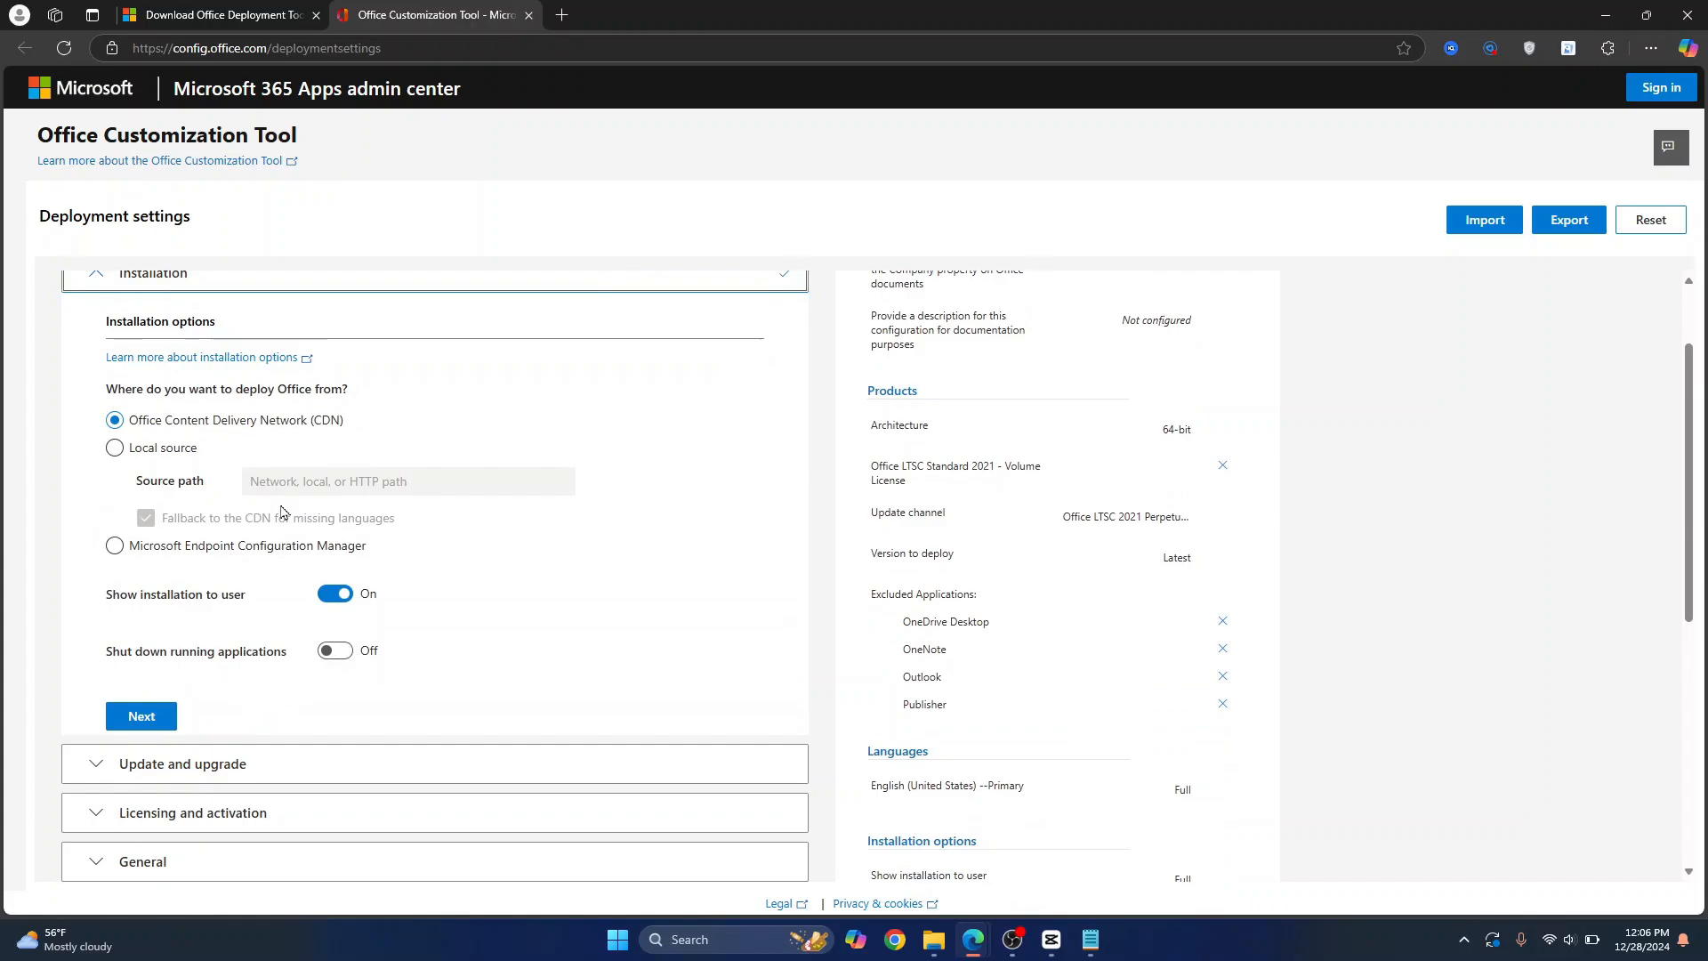
Accept the default installation, update and upgrade options and continue to the licensing and activation settings.
left_click(118, 717)
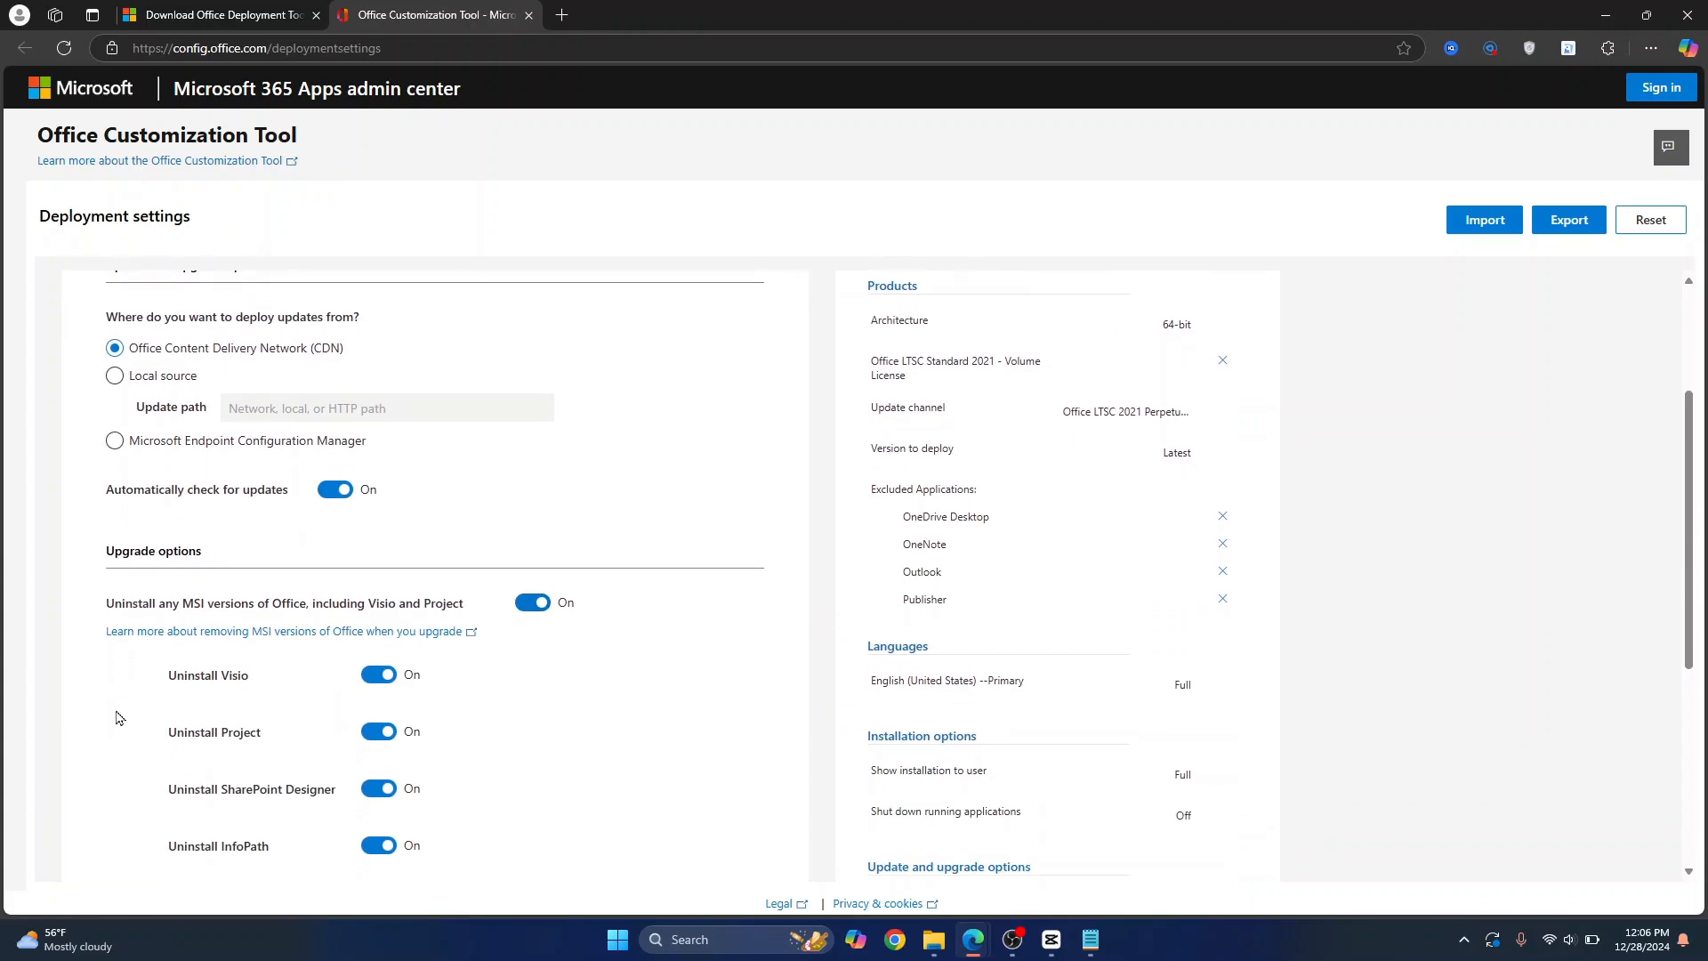
scroll(118, 717, "down", 3)
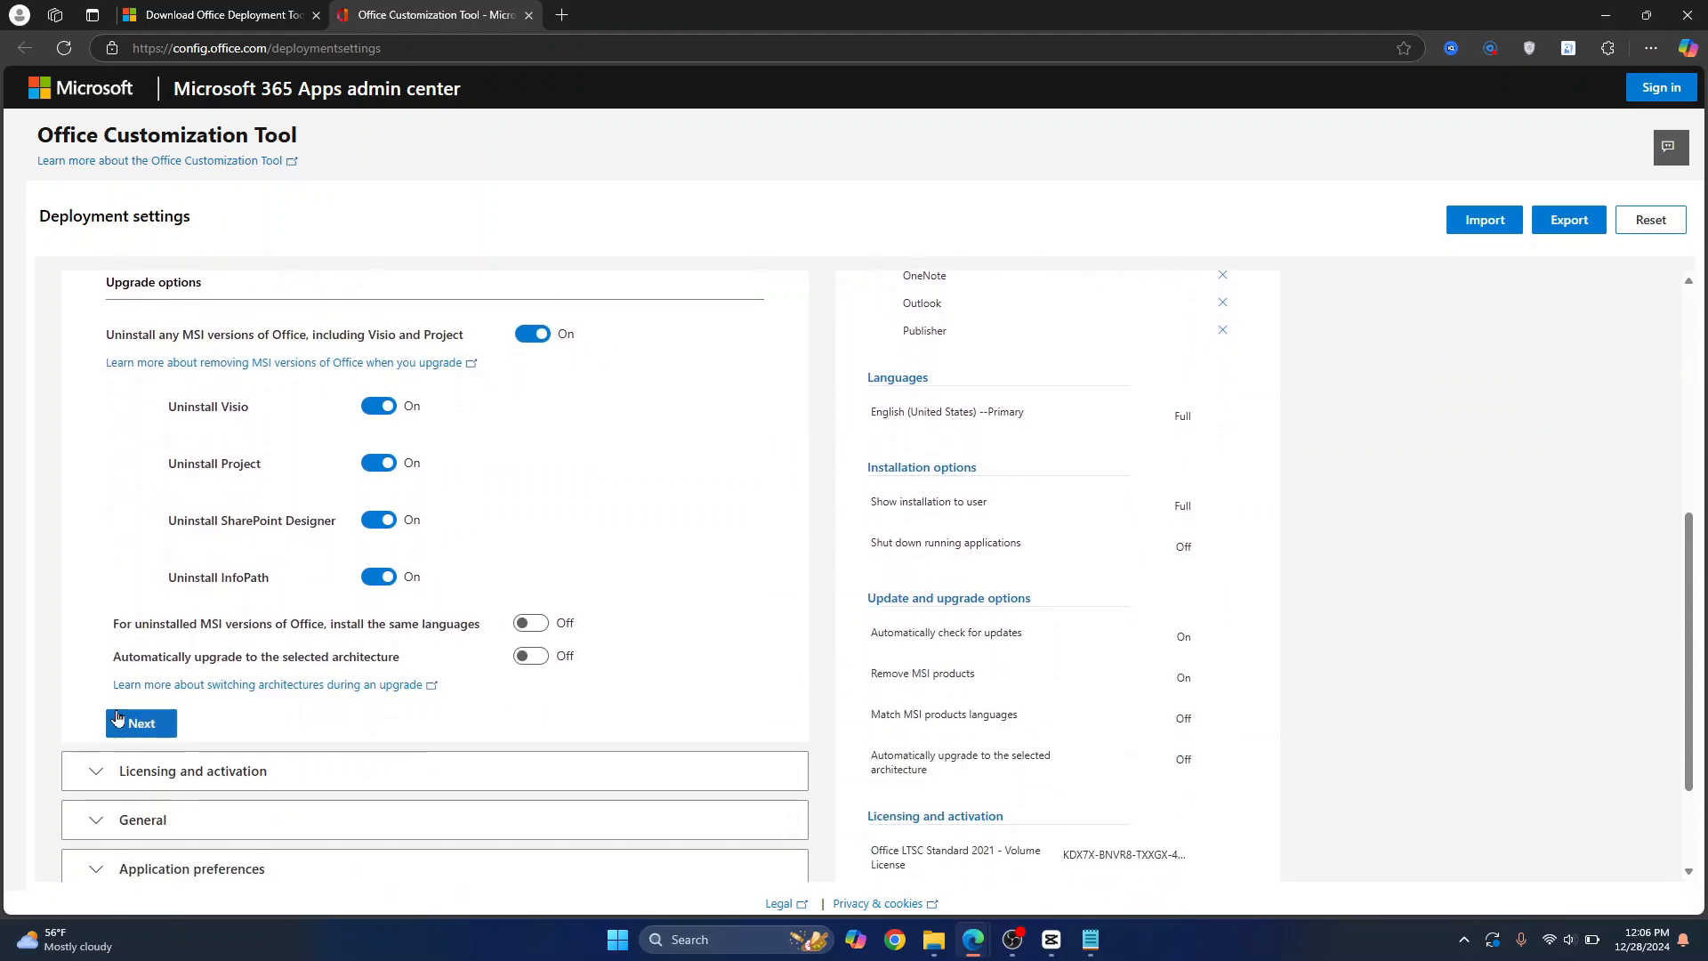
left_click(142, 726)
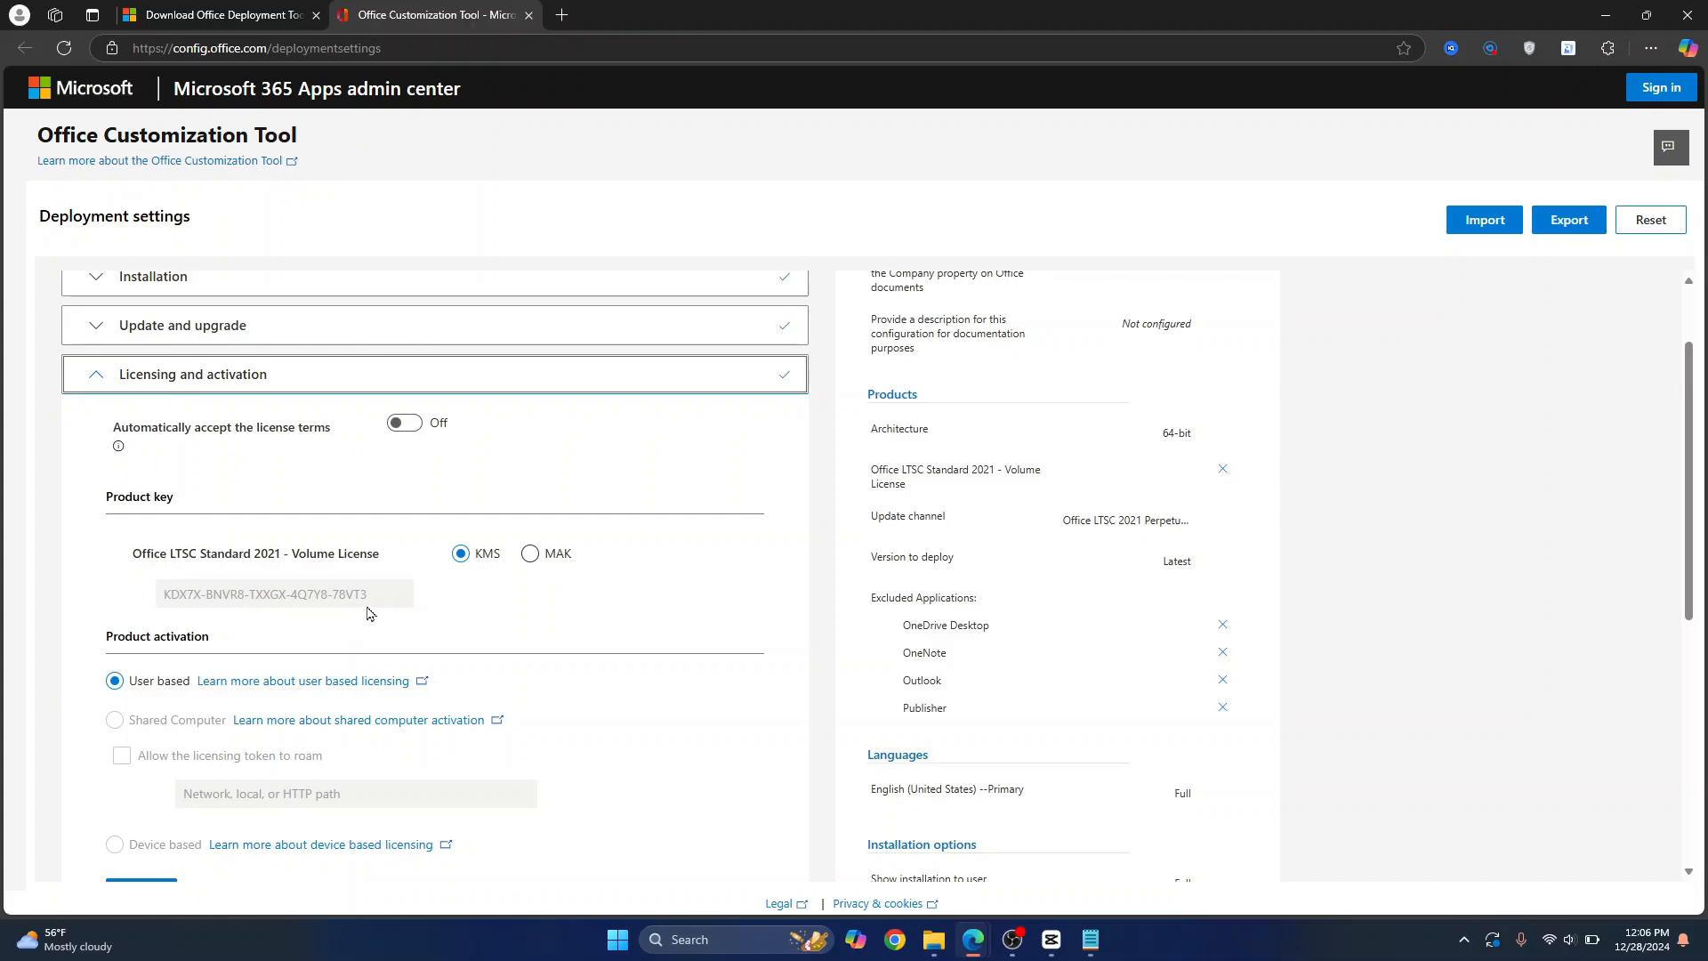
Accept the default licensing and activation, general and application preference settings, and finish the deployment configuration.
scroll(369, 613, "down", 2)
left_click(144, 725)
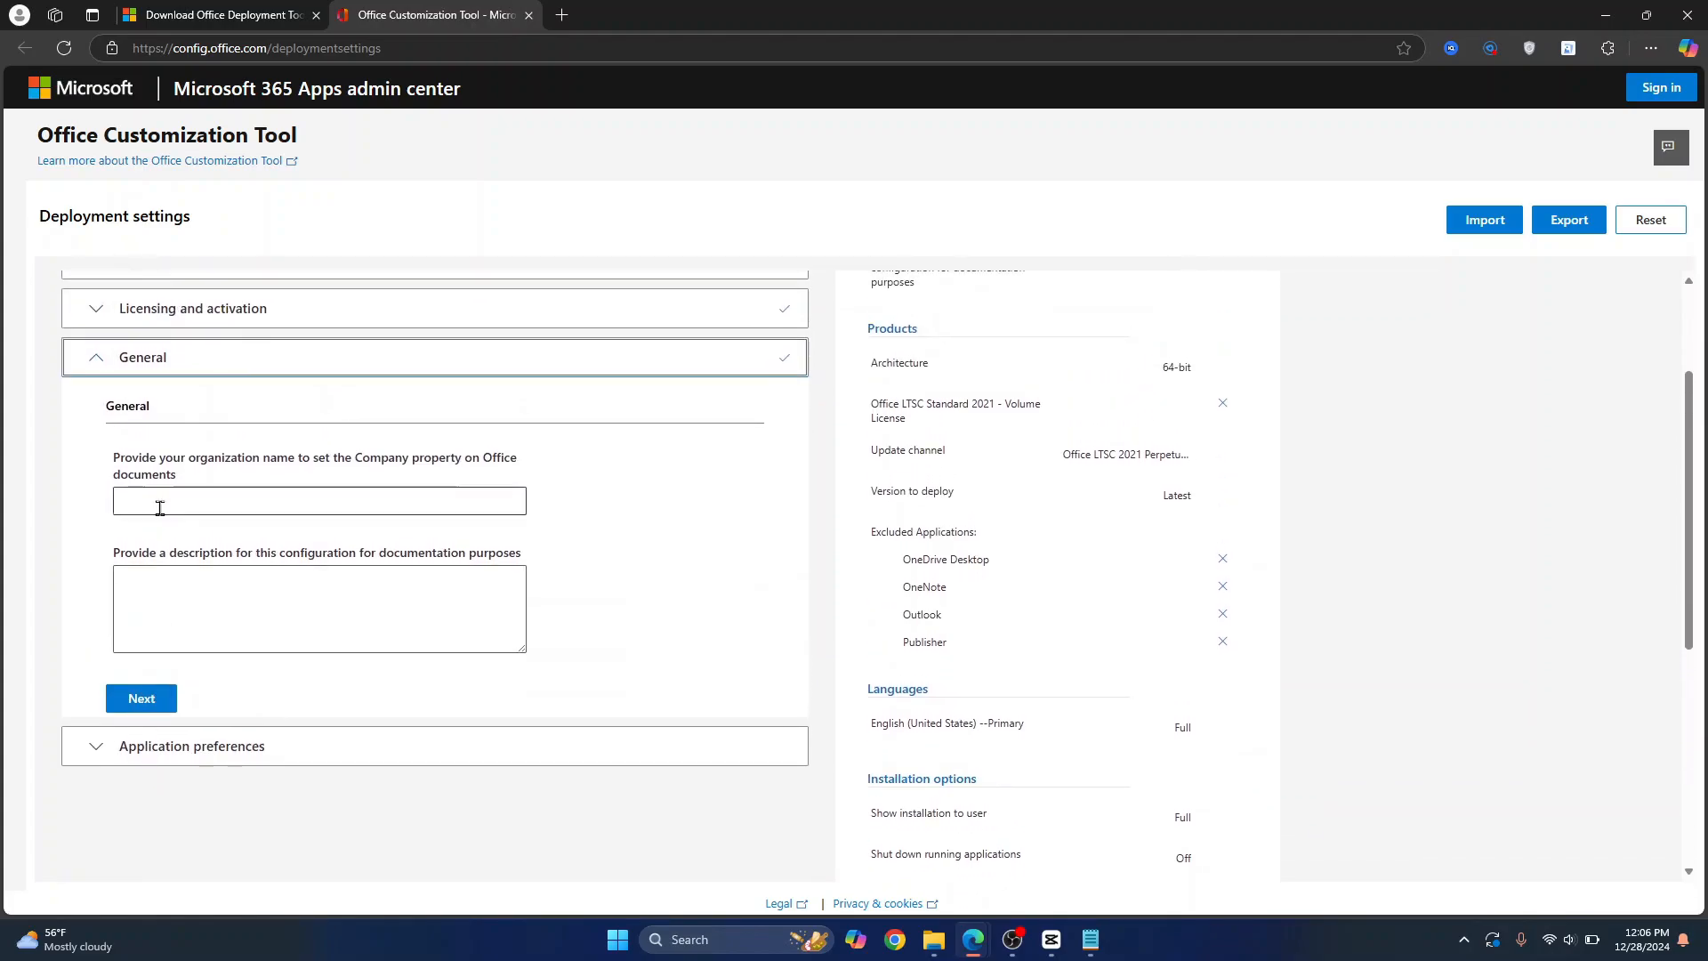
left_click(142, 697)
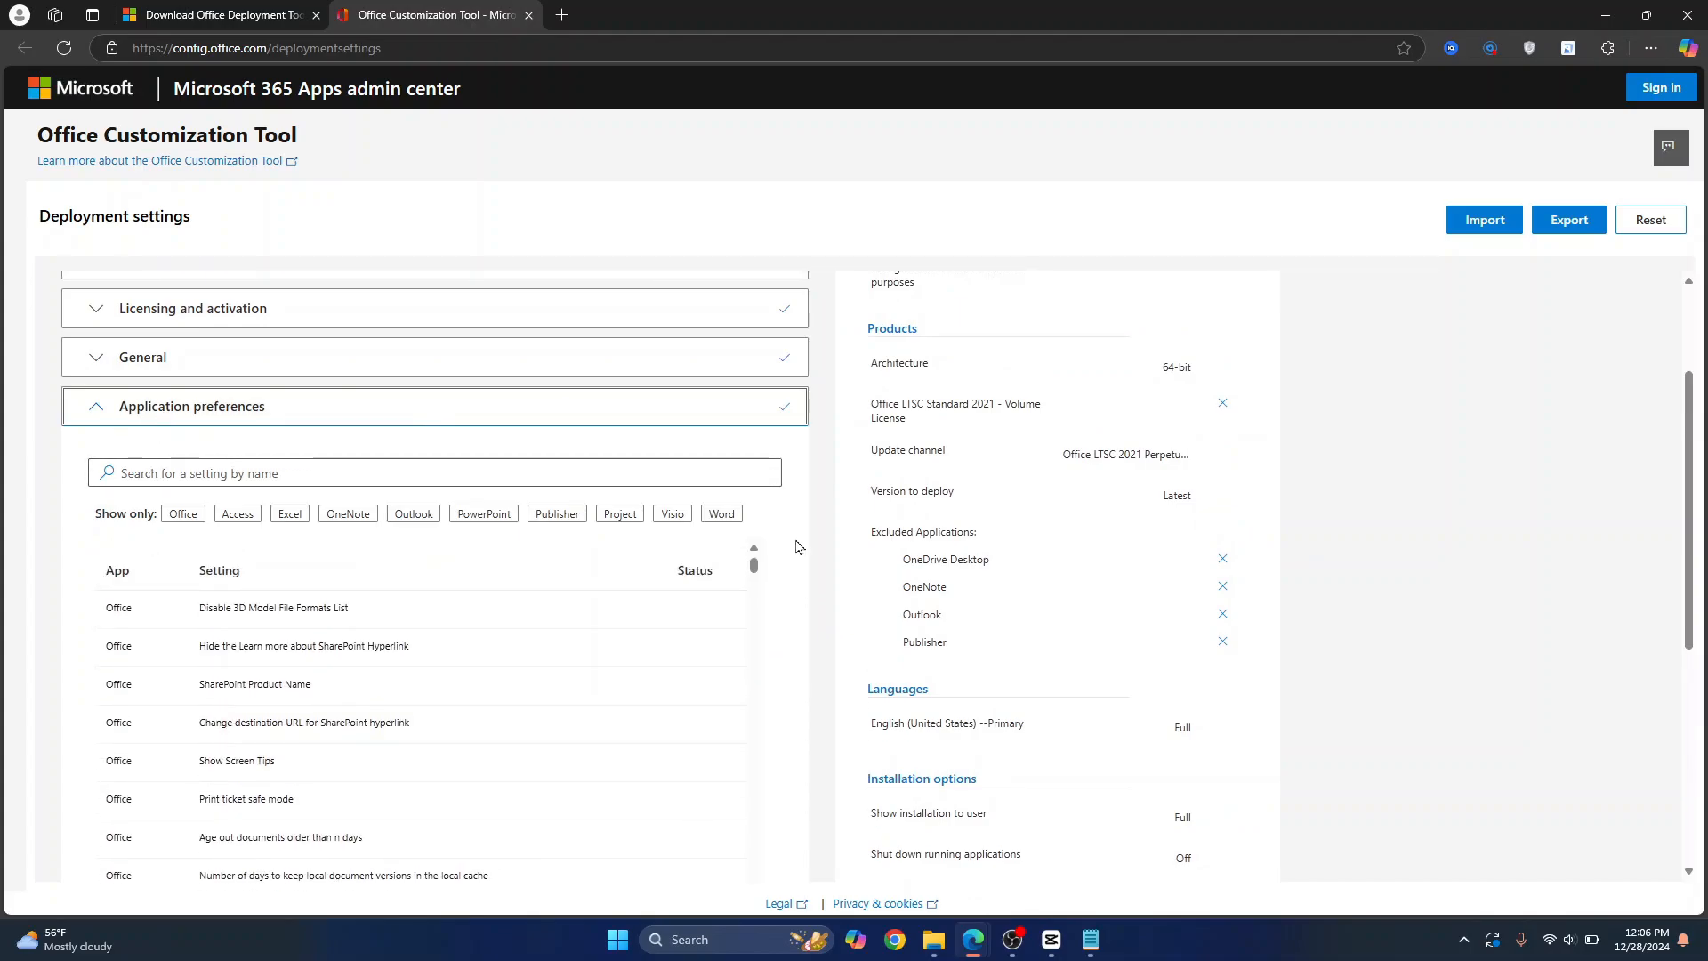
scroll(796, 546, "down", 5)
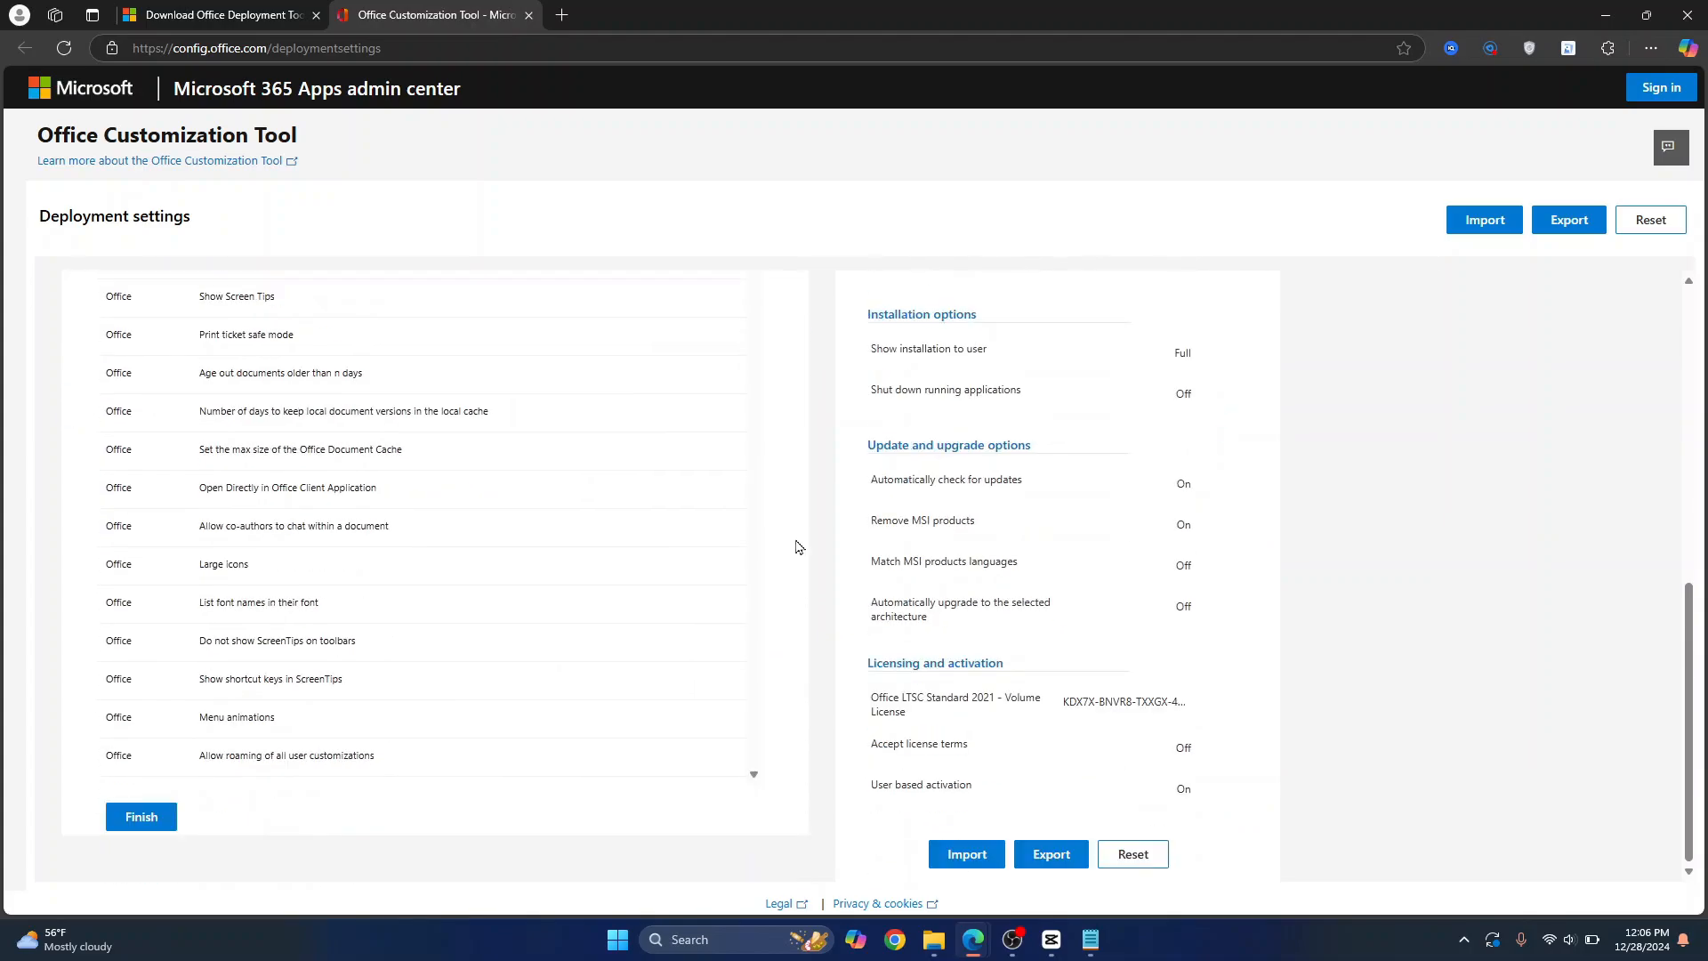
left_click(141, 816)
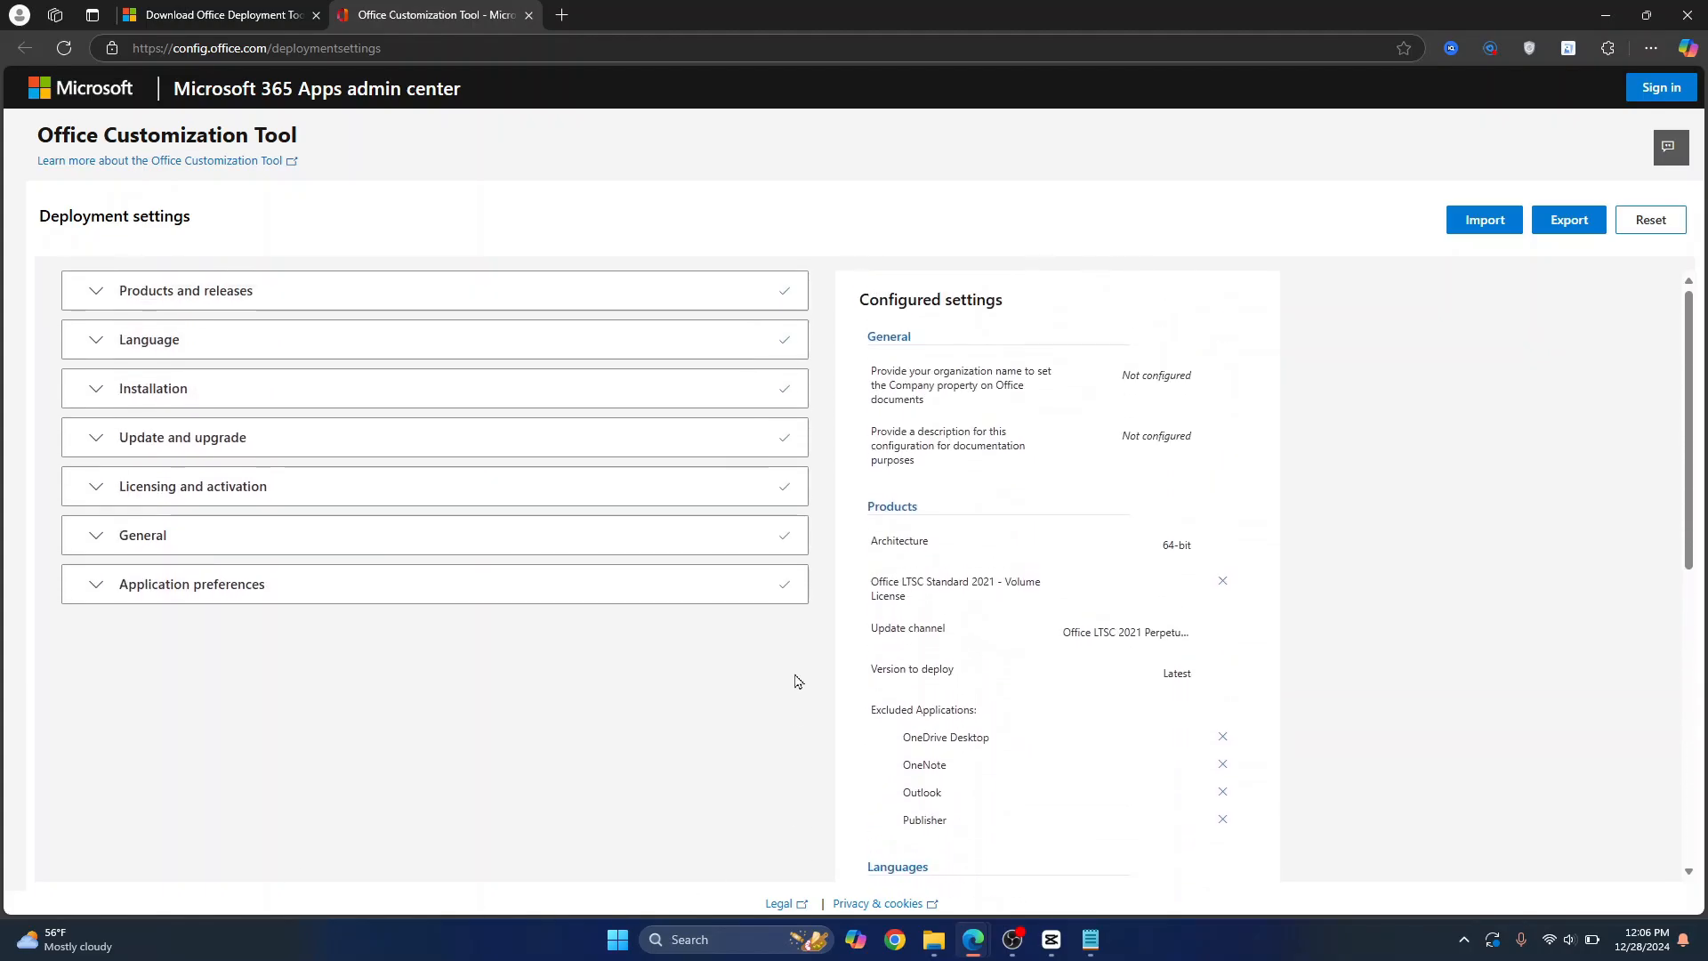
Start exporting the configuration with Keep Current Settings as the default file format.
scroll(797, 681, "down", 7)
left_click(1051, 862)
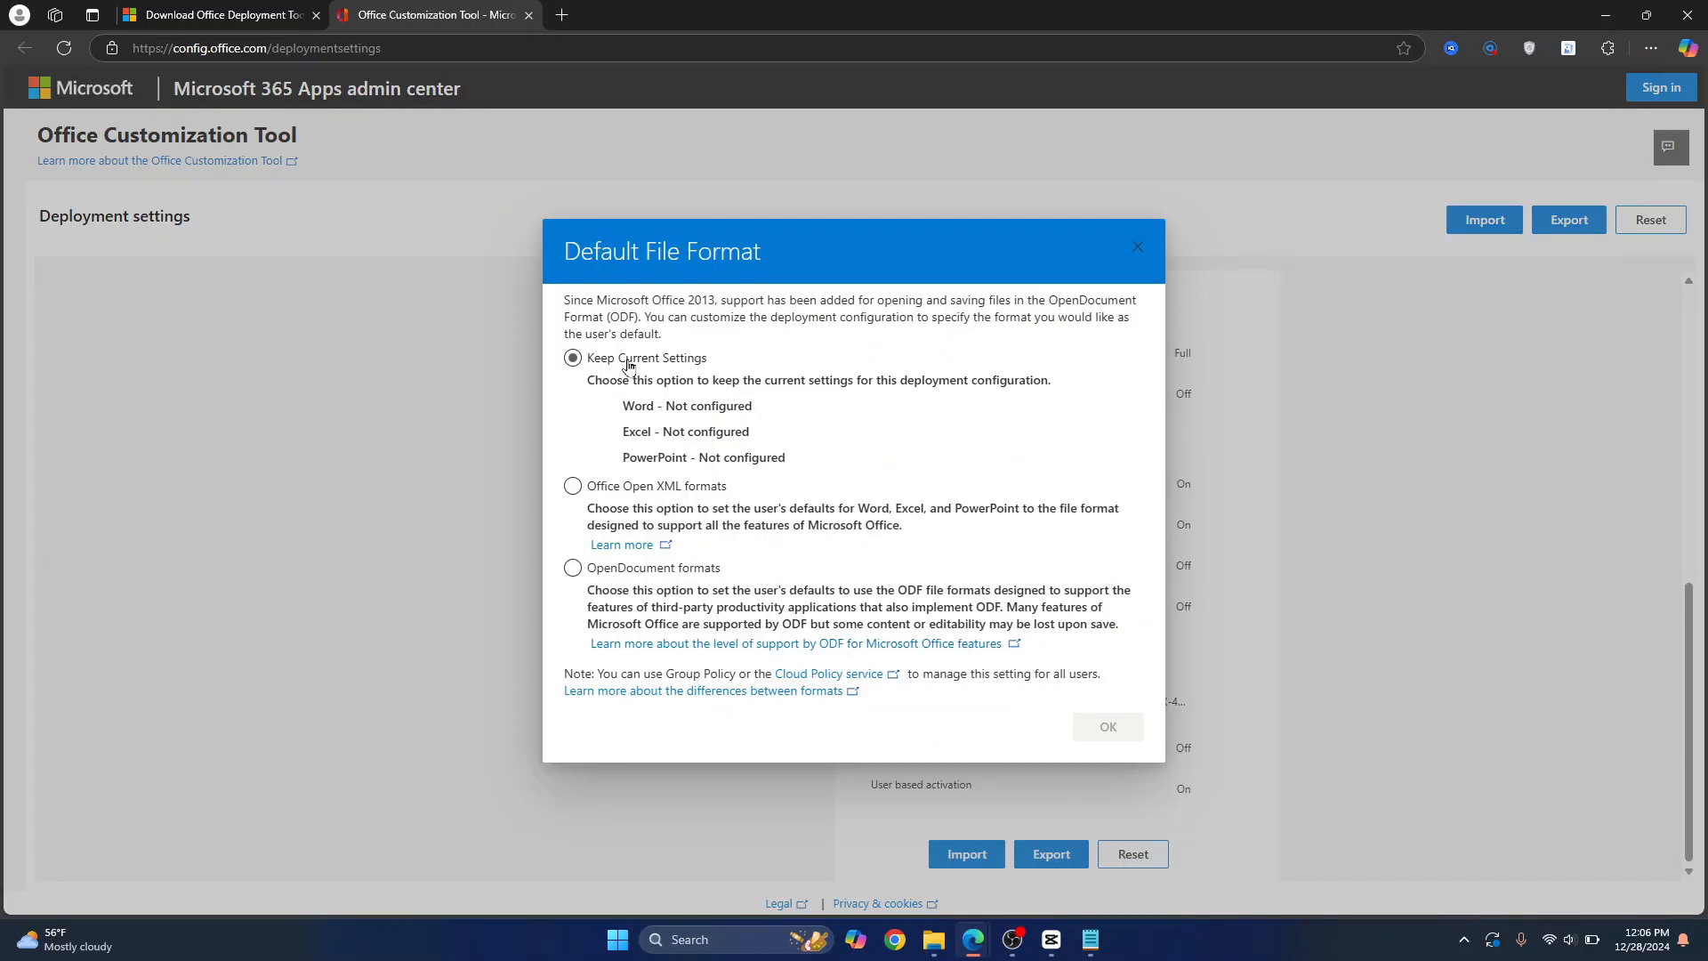
left_click(628, 360)
left_click(1099, 728)
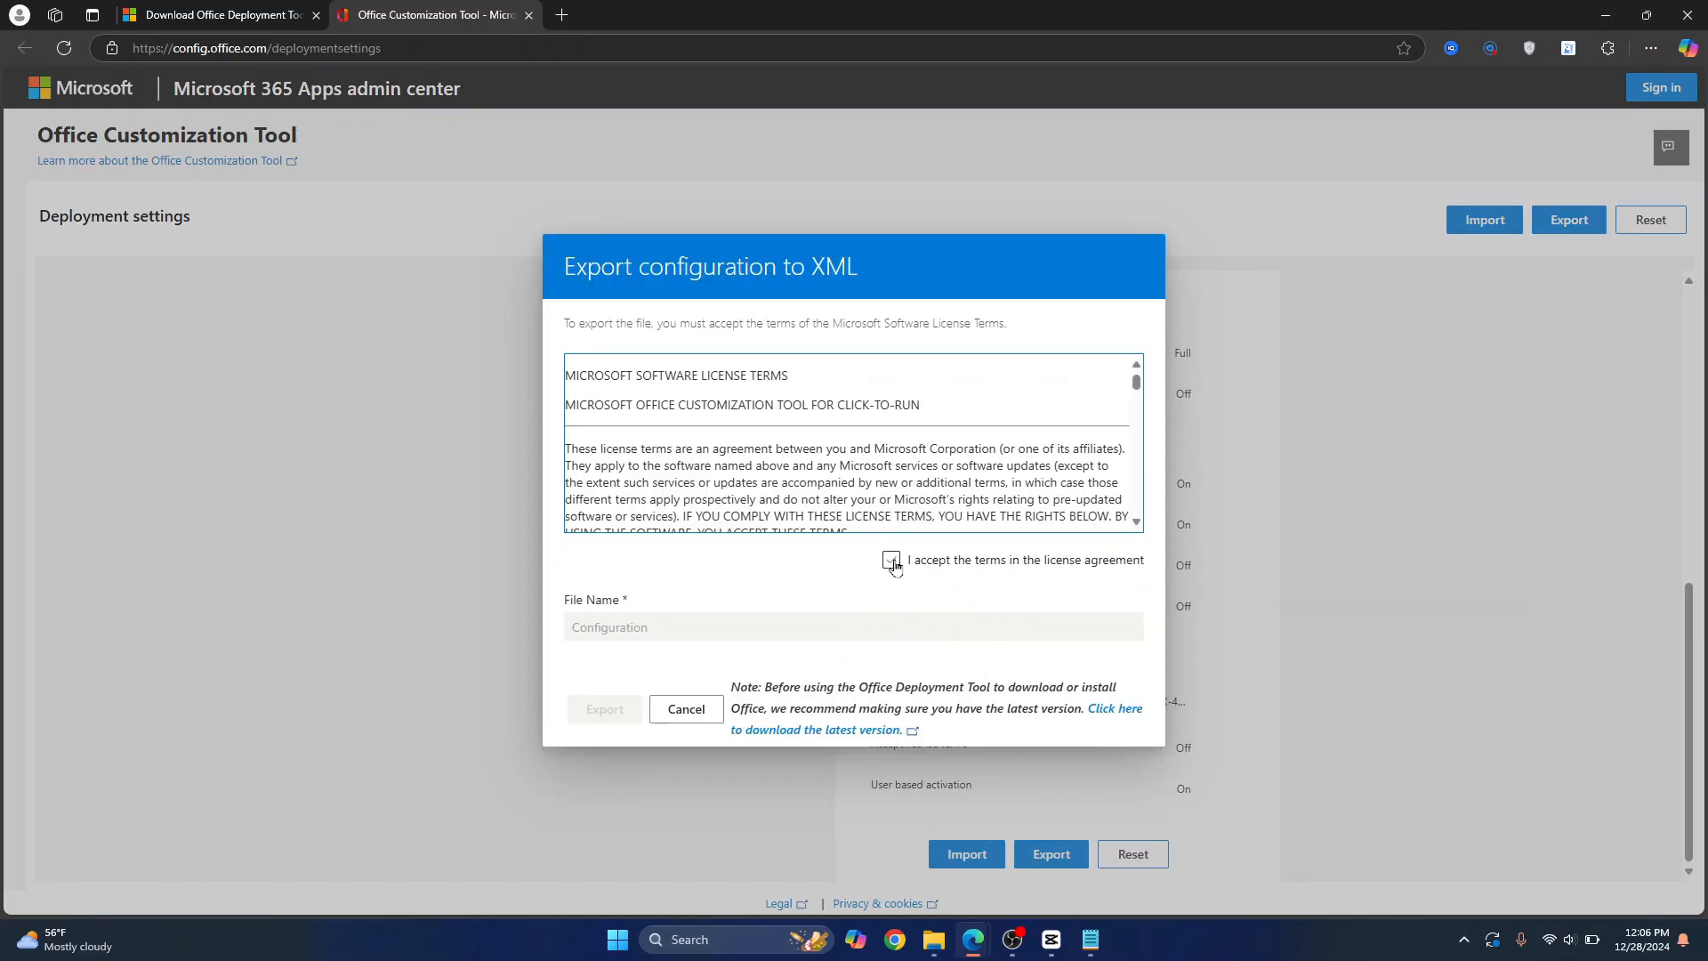
Accept the license terms, export the configuration under the file name "configuration", and keep the downloaded XML file.
left_click(892, 564)
left_click(655, 626)
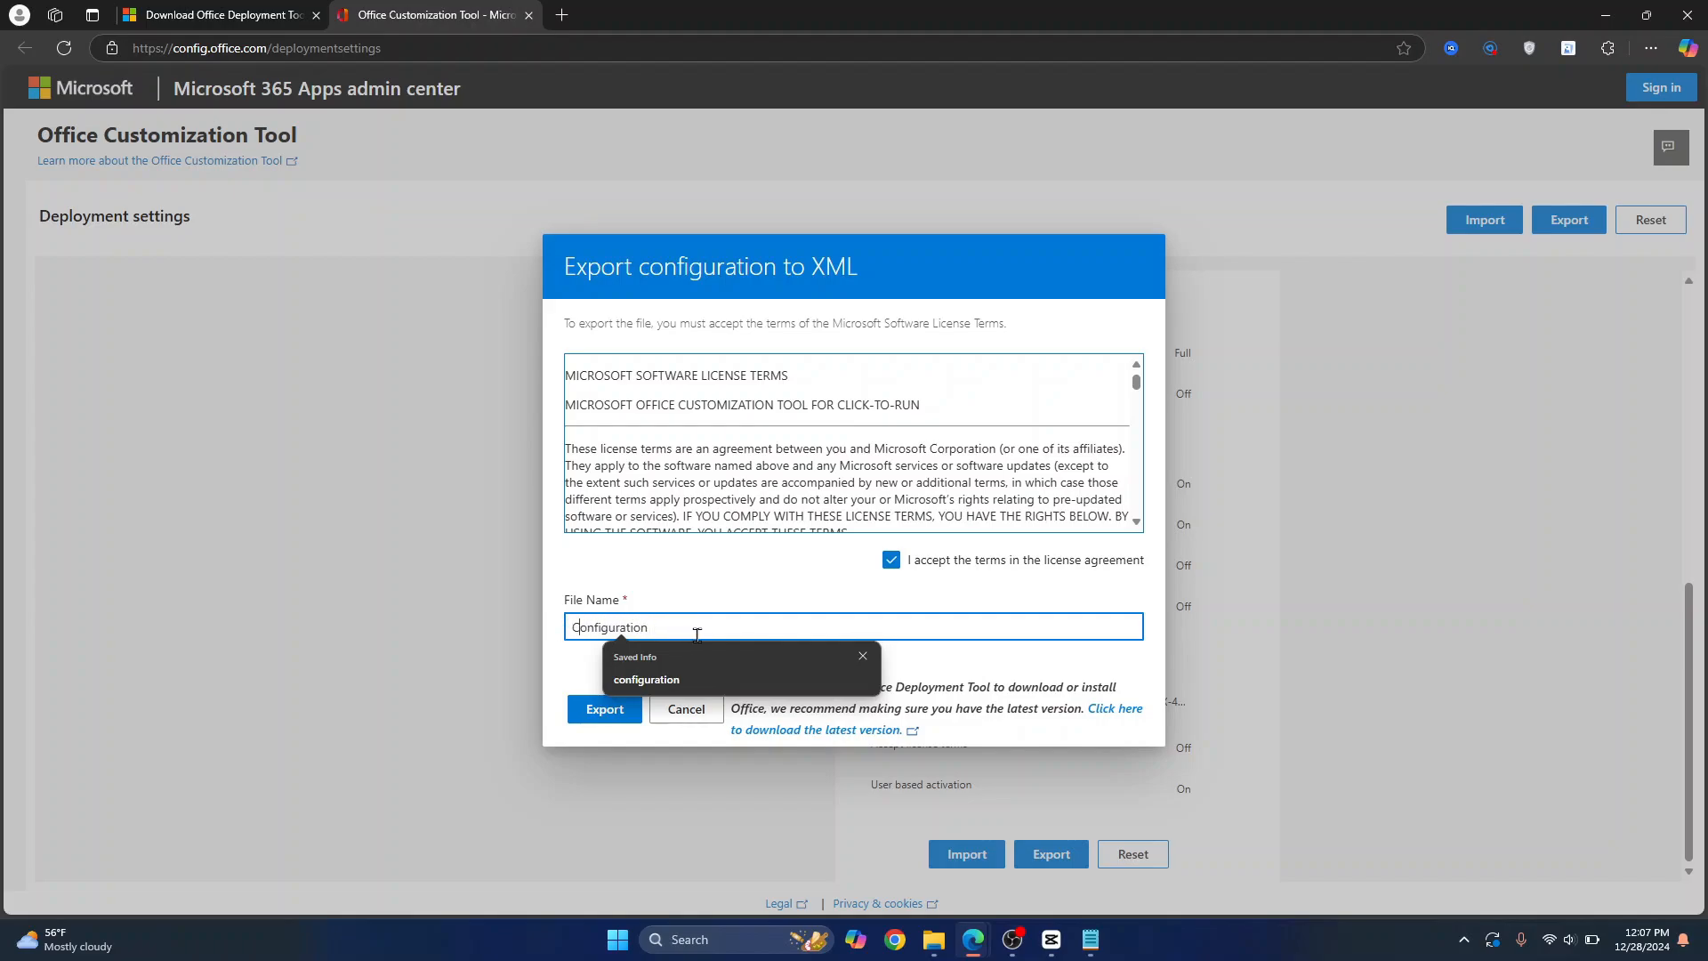
key("Delete")
type("c")
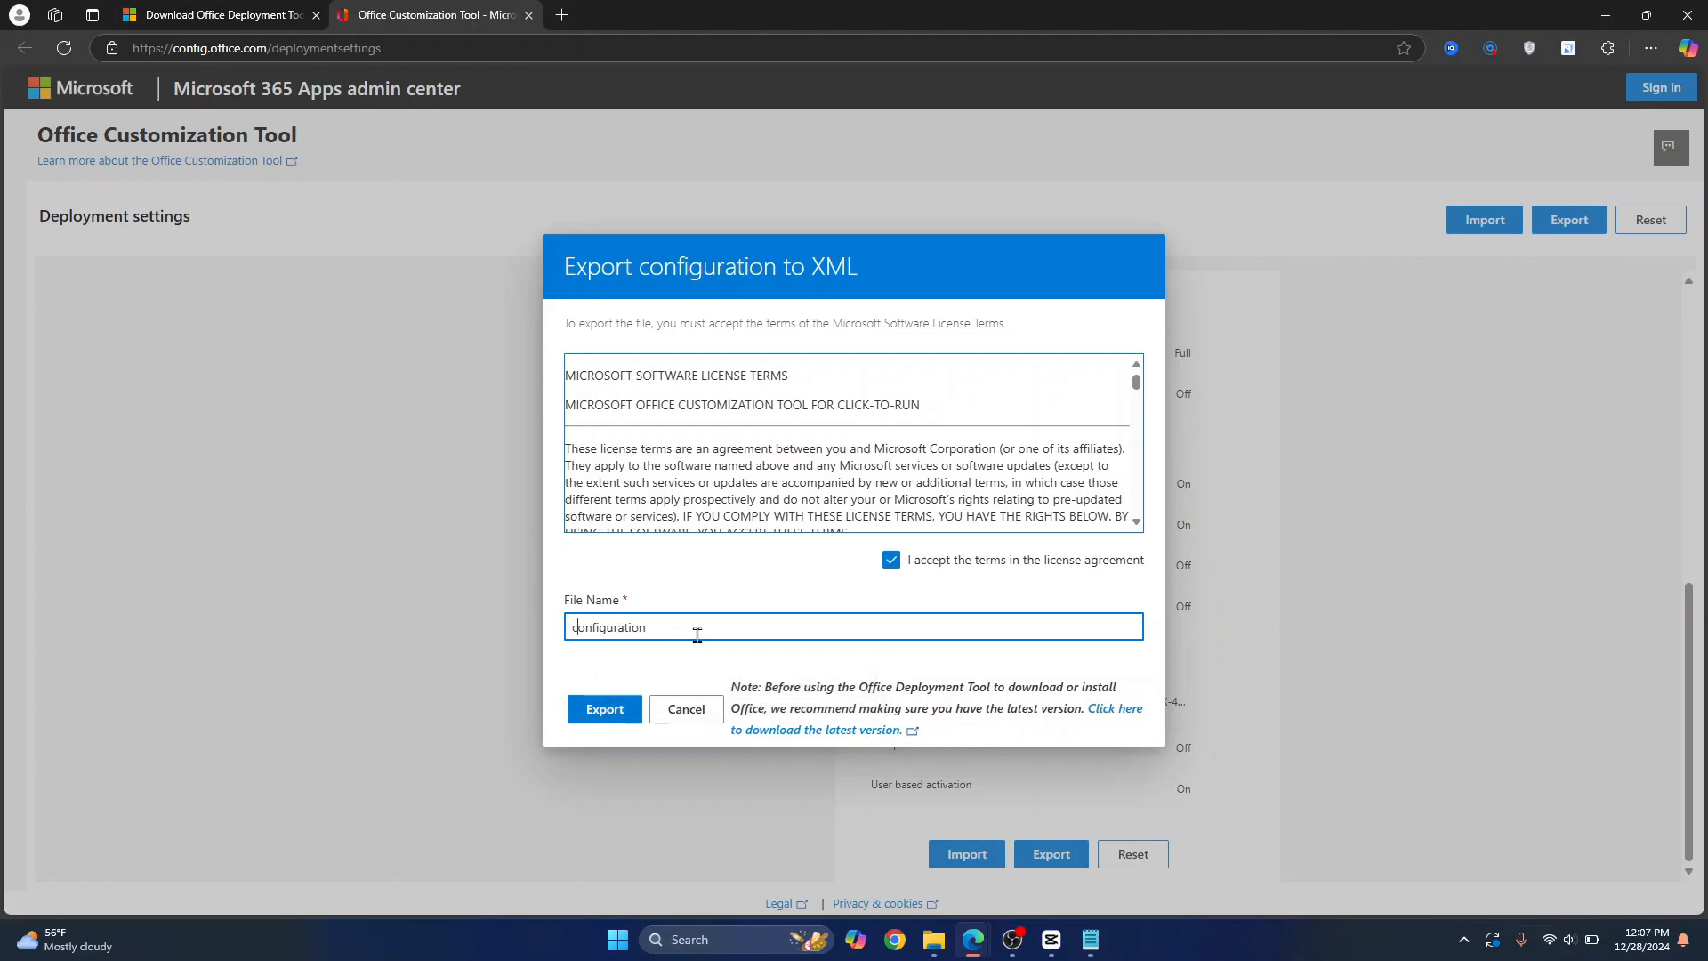
left_click(604, 709)
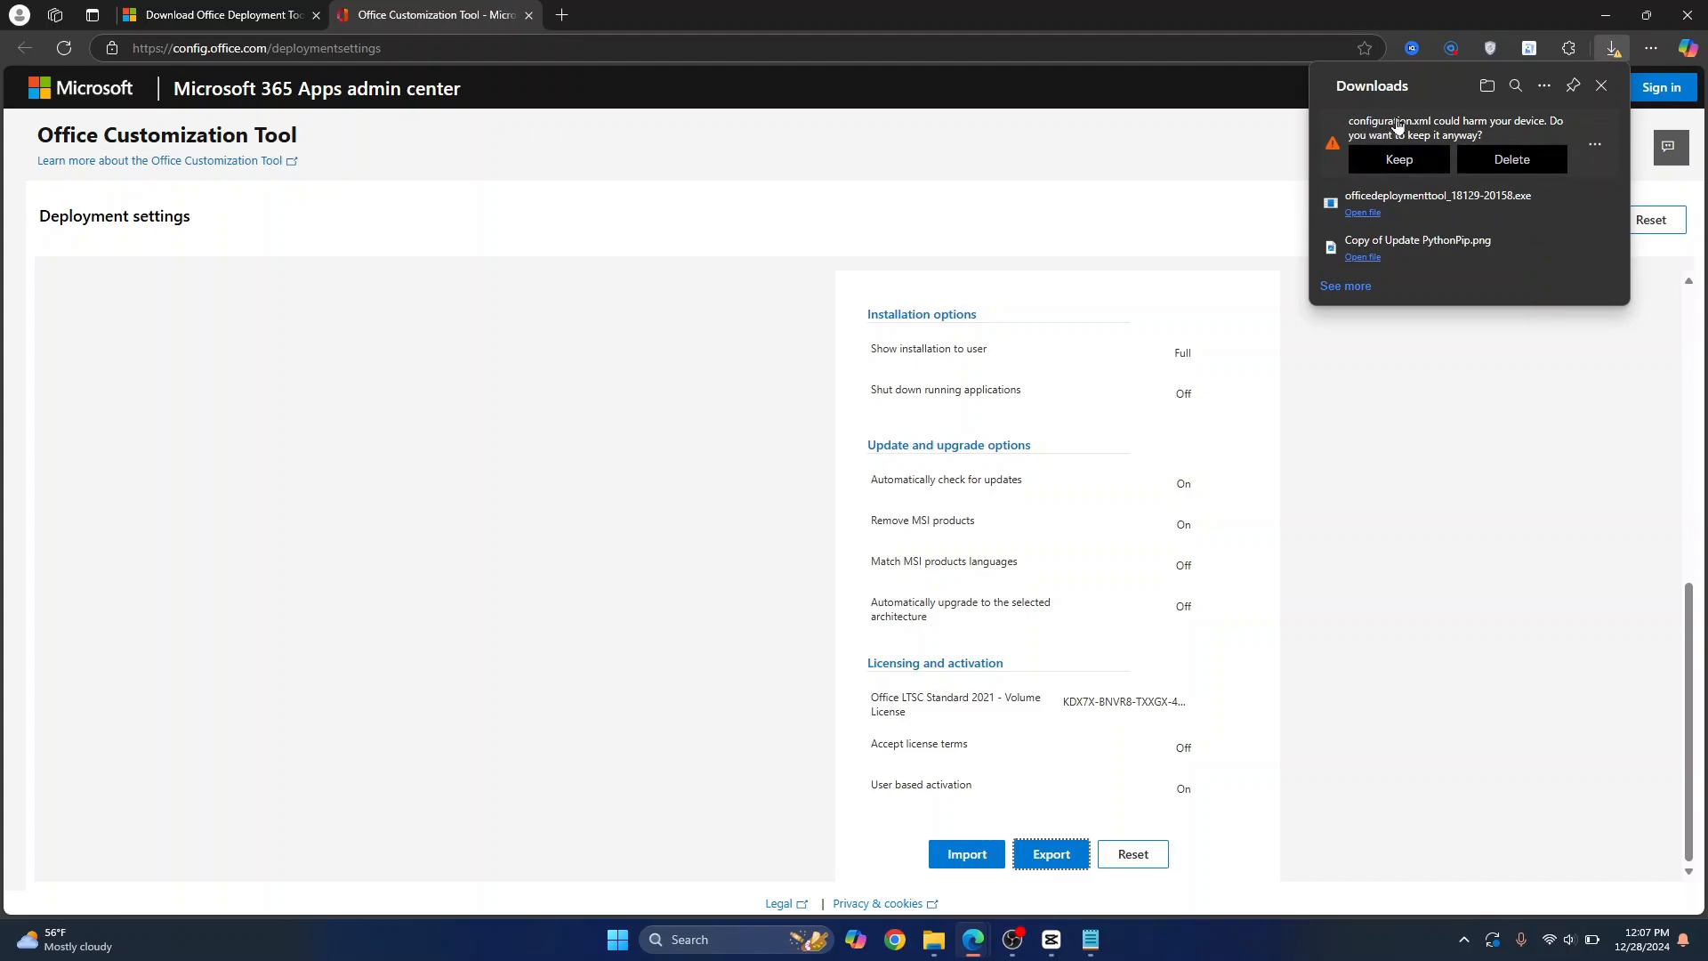
left_click(1422, 168)
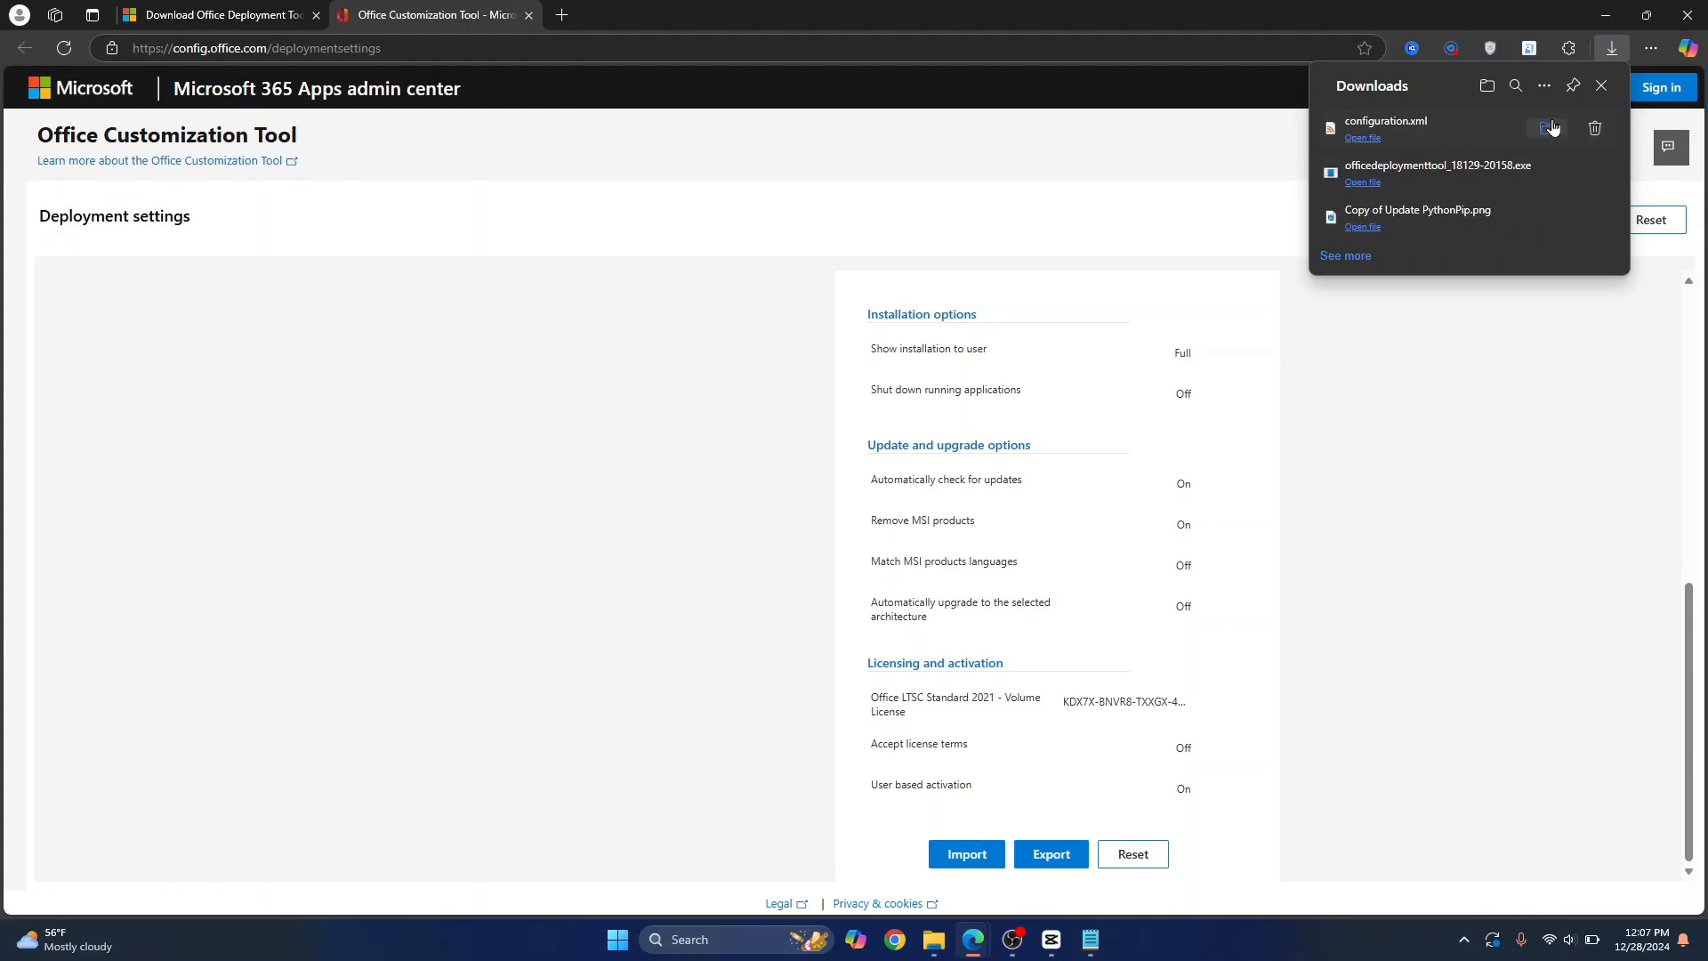
Show configuration.xml in the Downloads folder, move it into the Office folder and open that folder.
left_click(1549, 128)
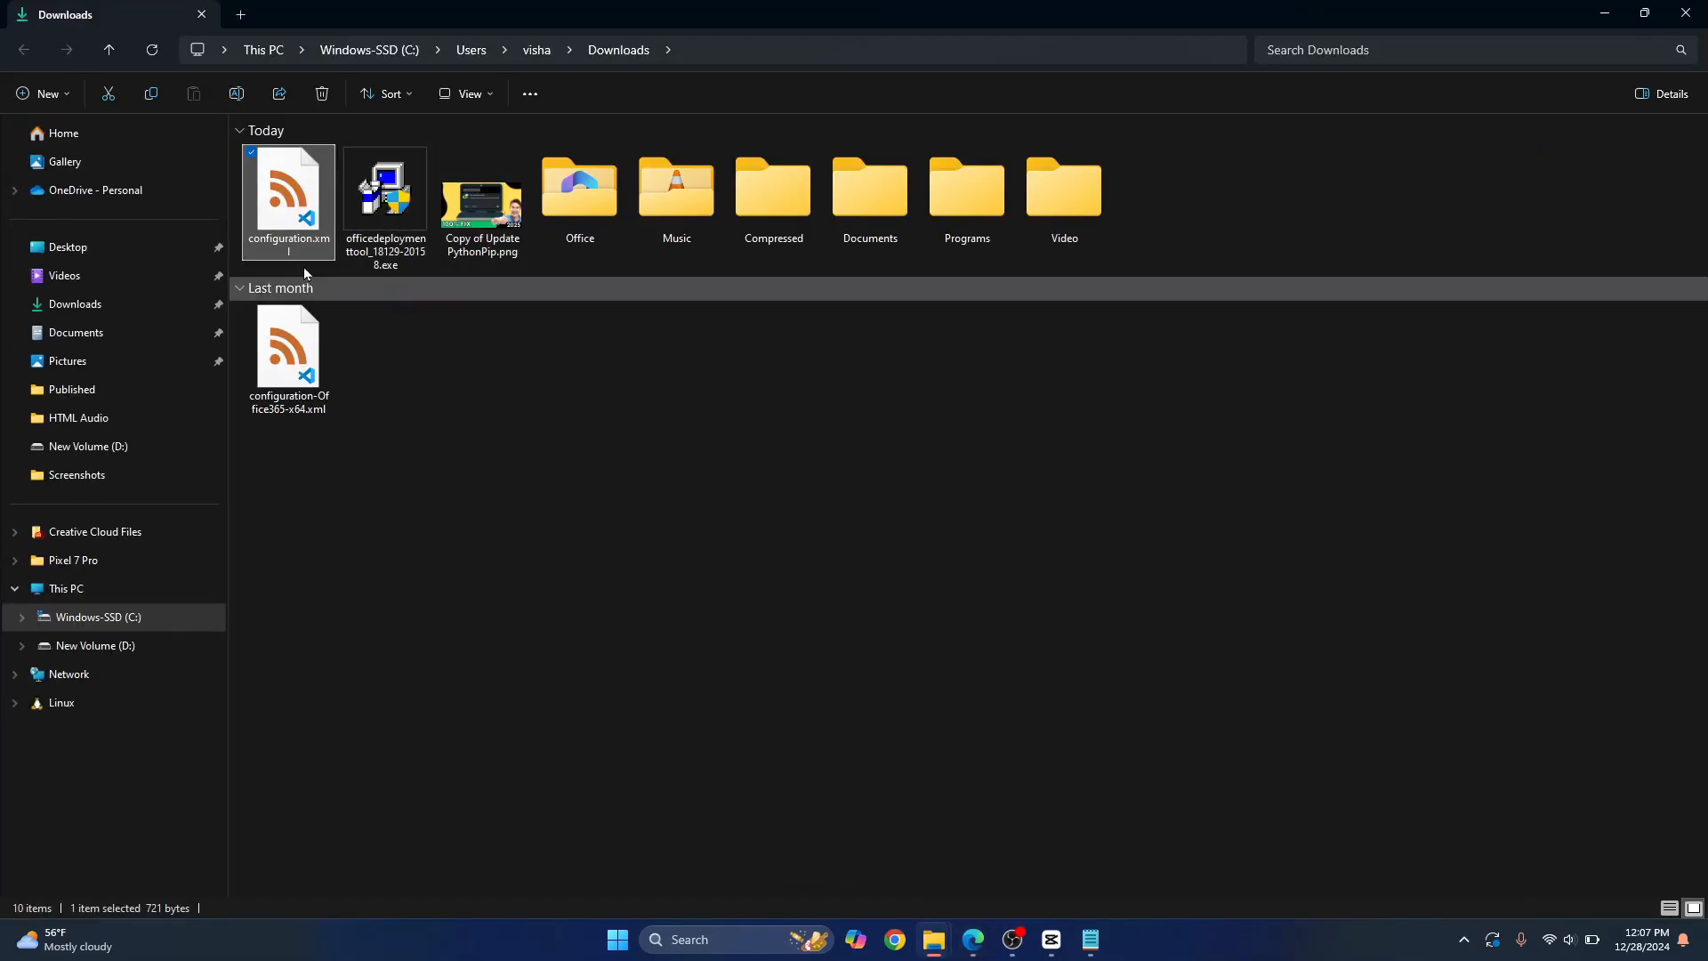
left_click_drag(287, 220, 578, 189)
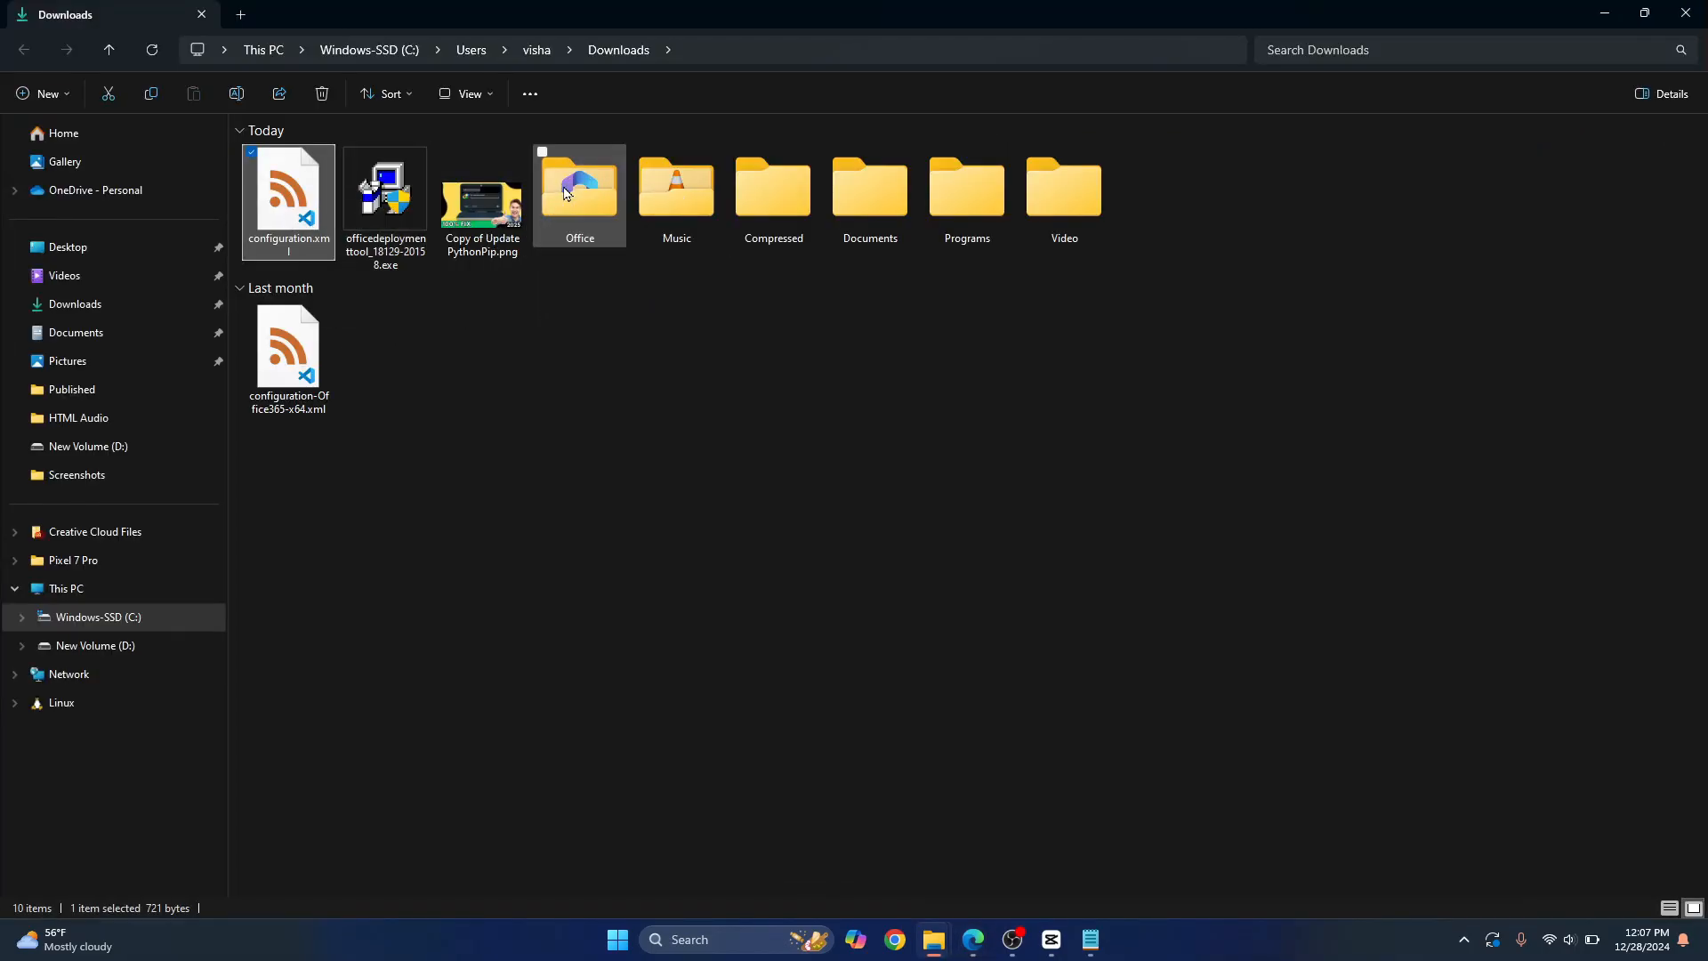
double_click(475, 183)
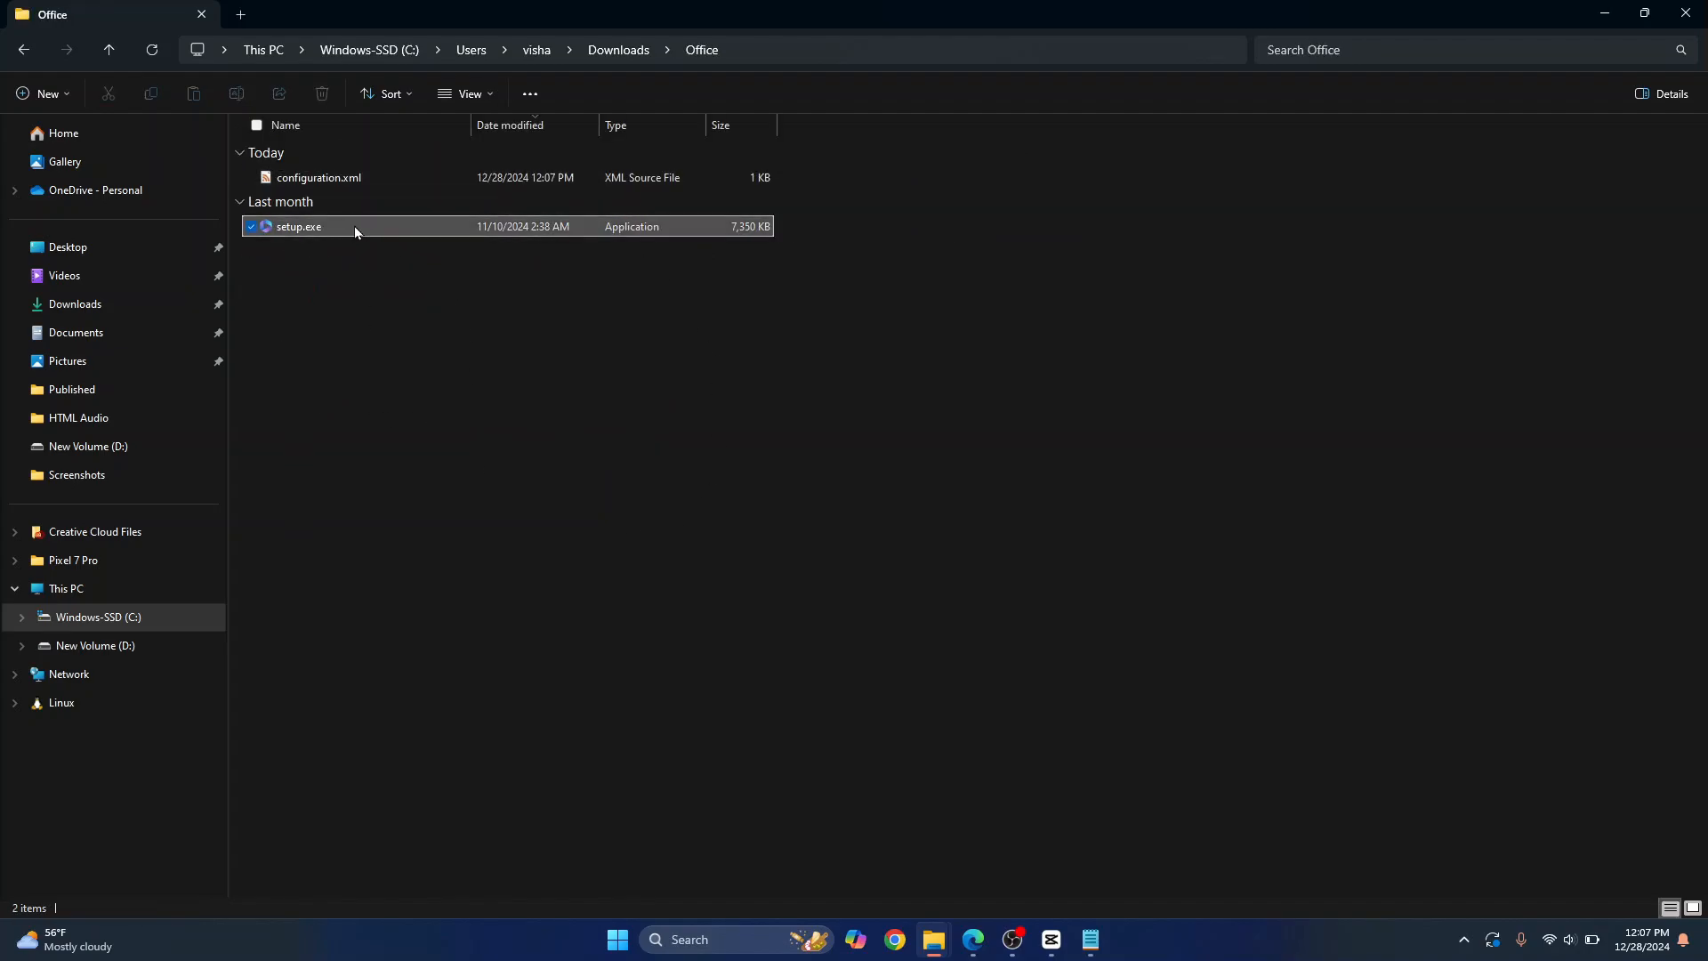
left_click(344, 179)
left_click(390, 462)
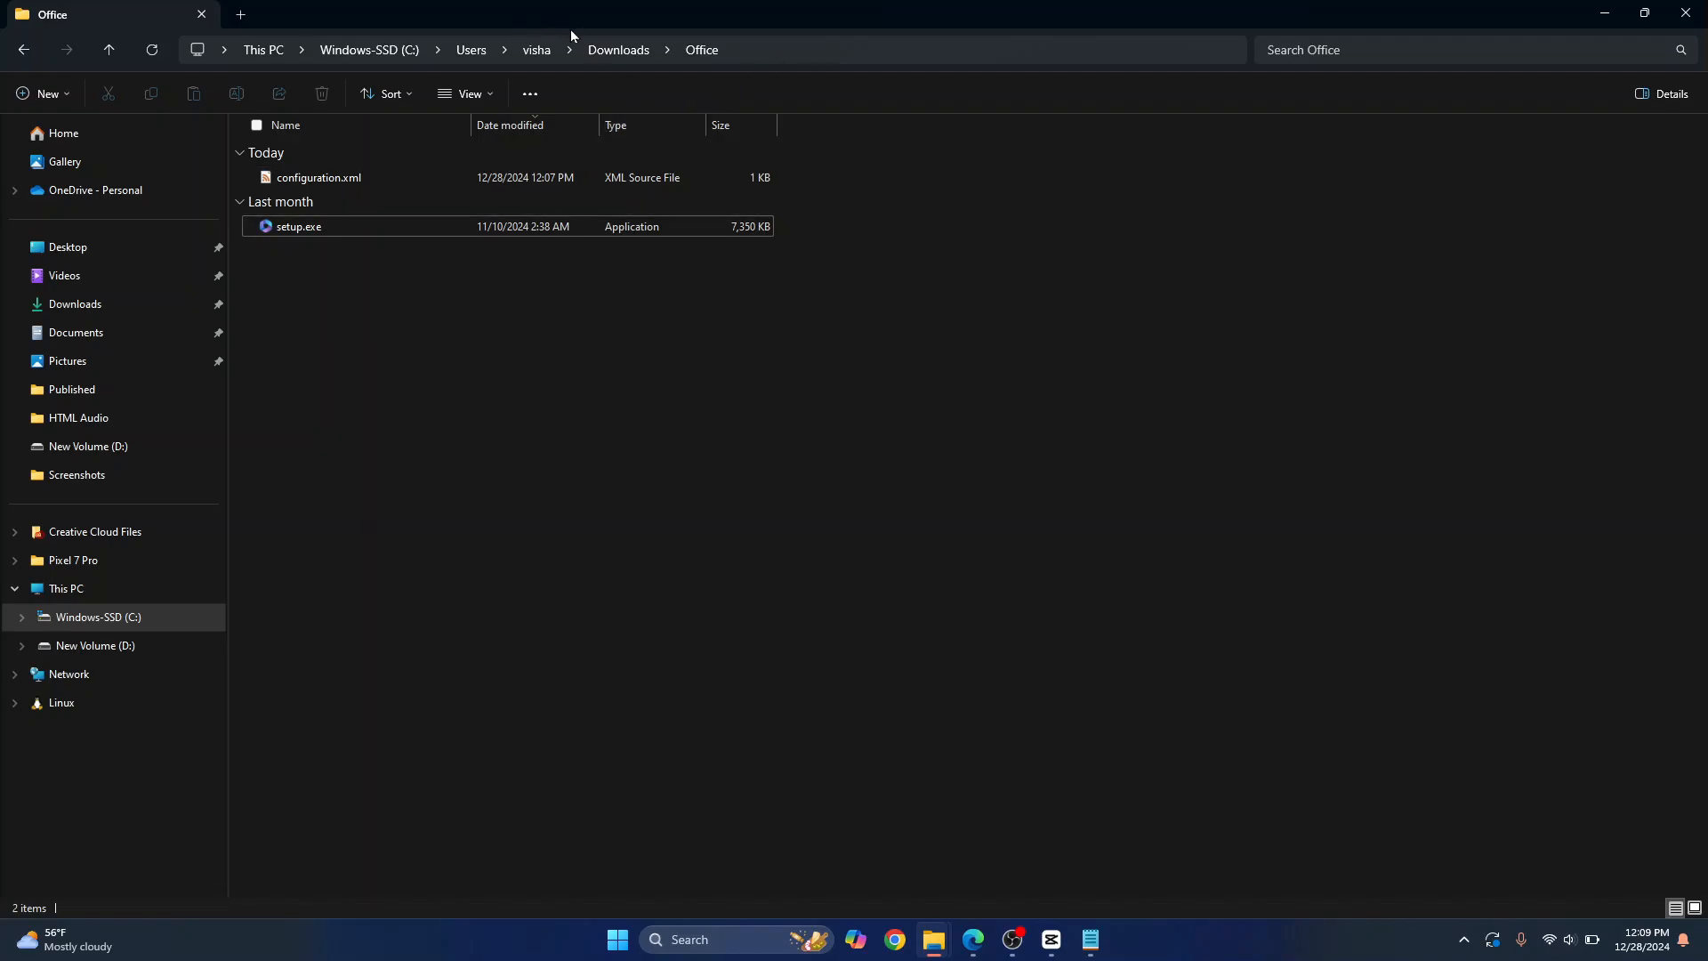
Open a command prompt in the Office folder and place its window so the folder's files remain visible.
left_click(756, 46)
type("cmd")
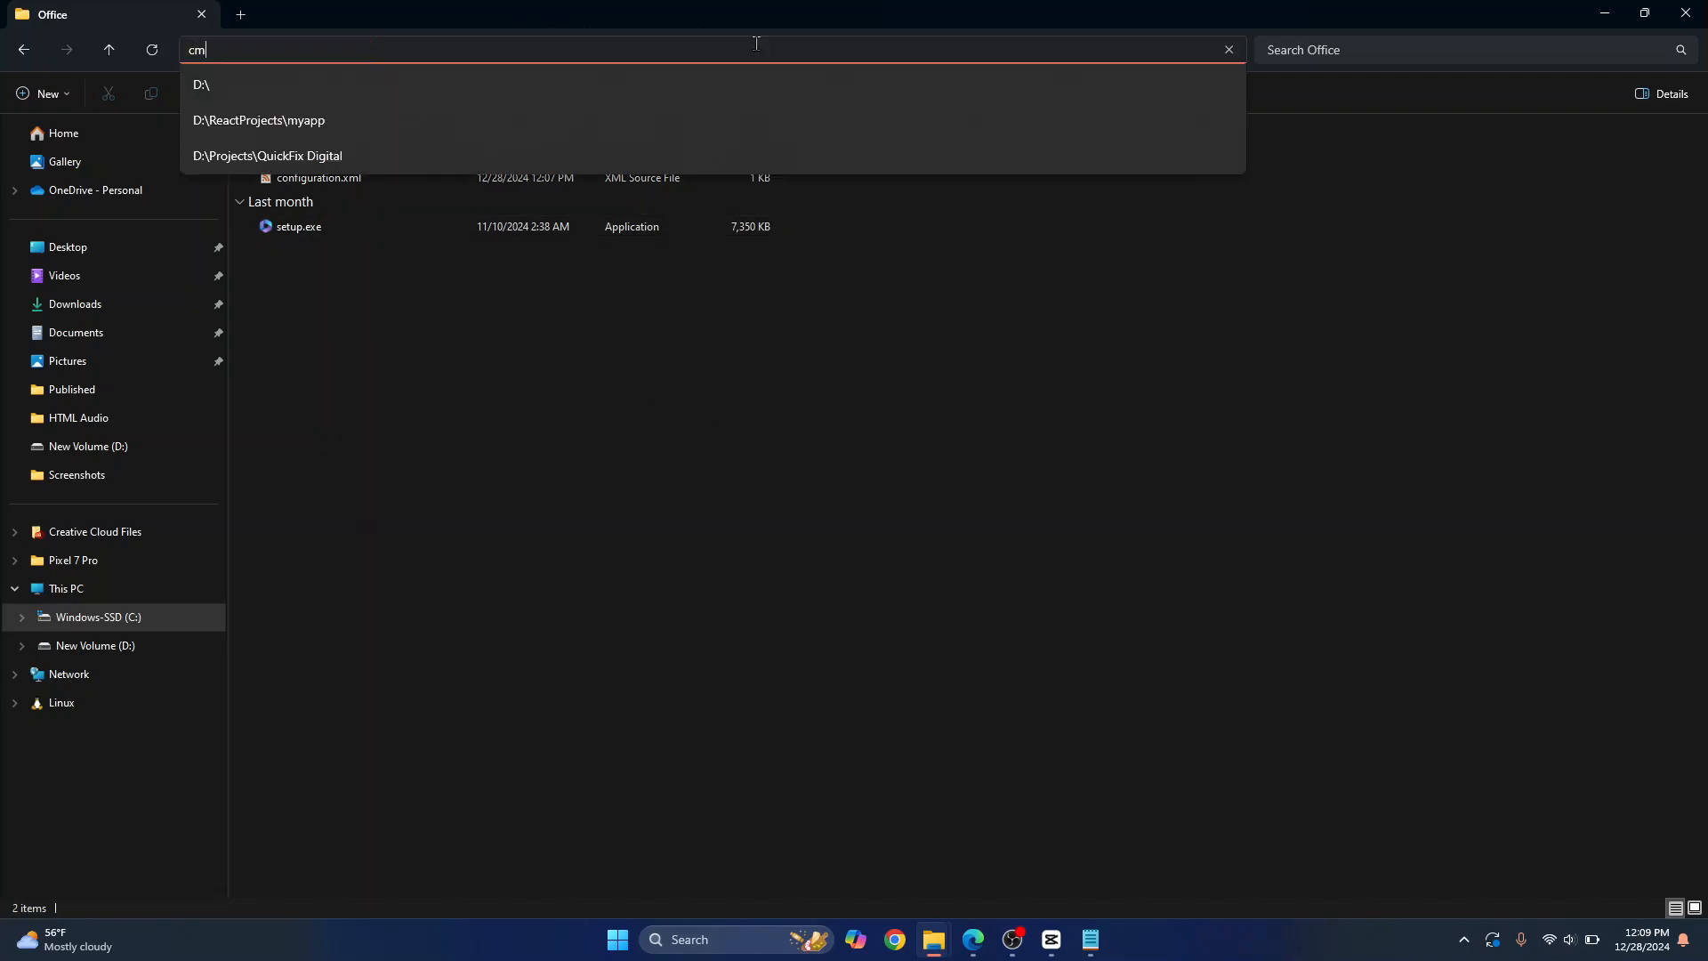
key("Return")
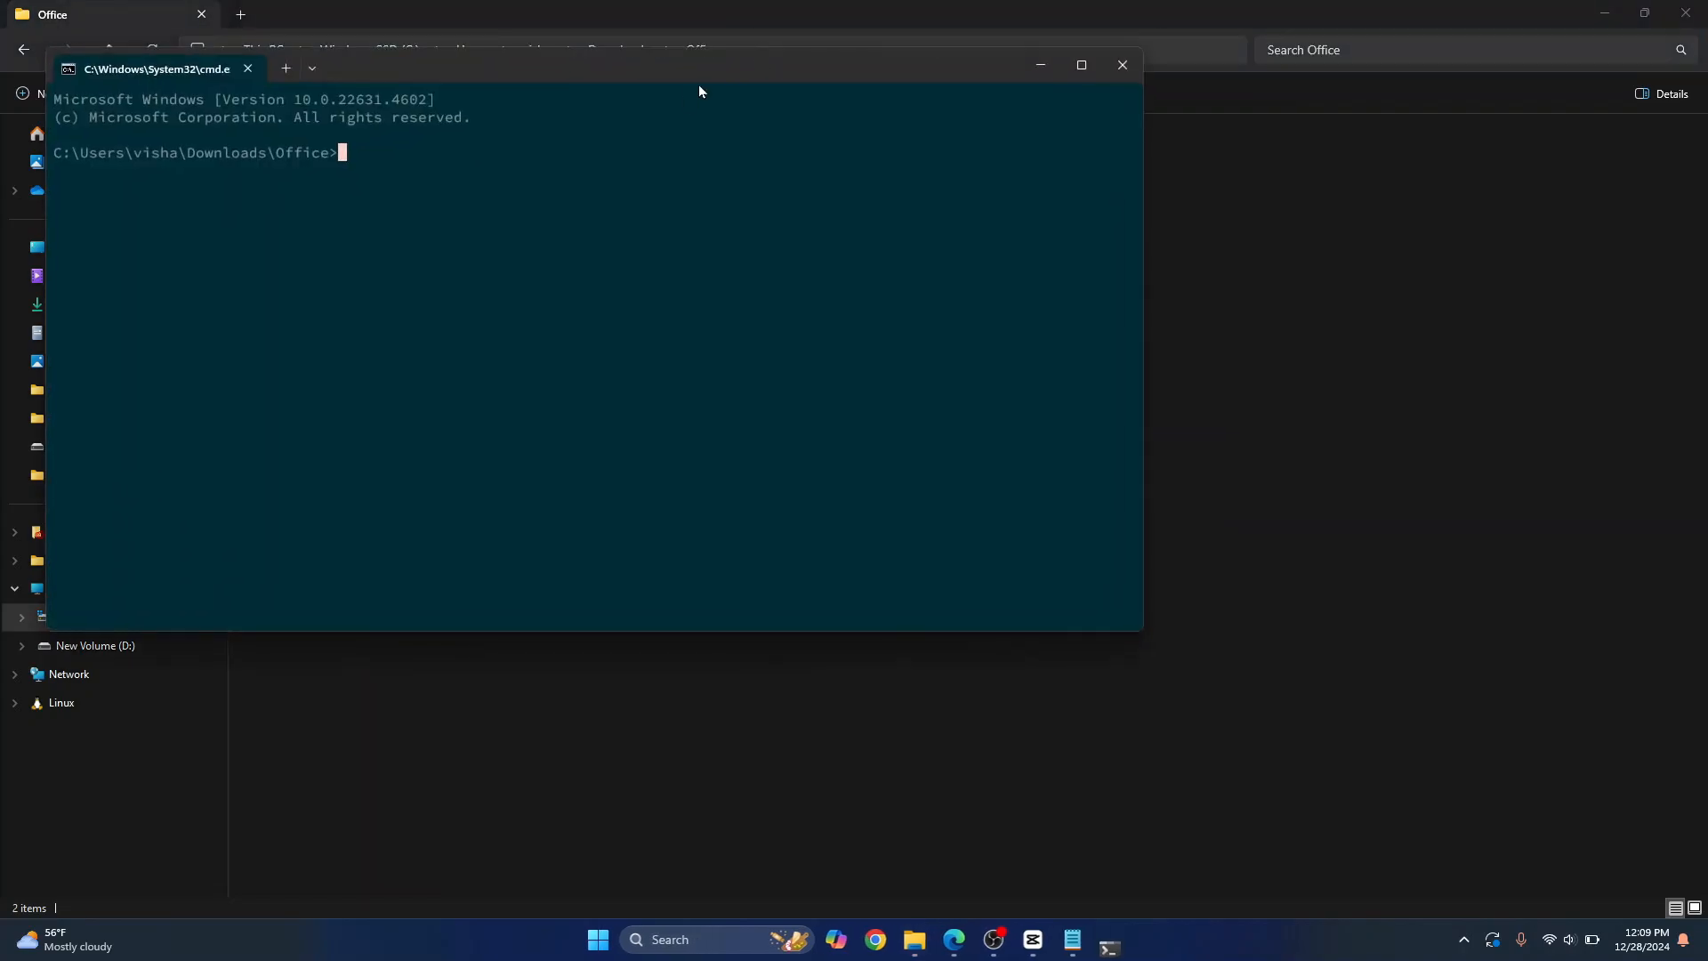
left_click_drag(574, 61, 876, 264)
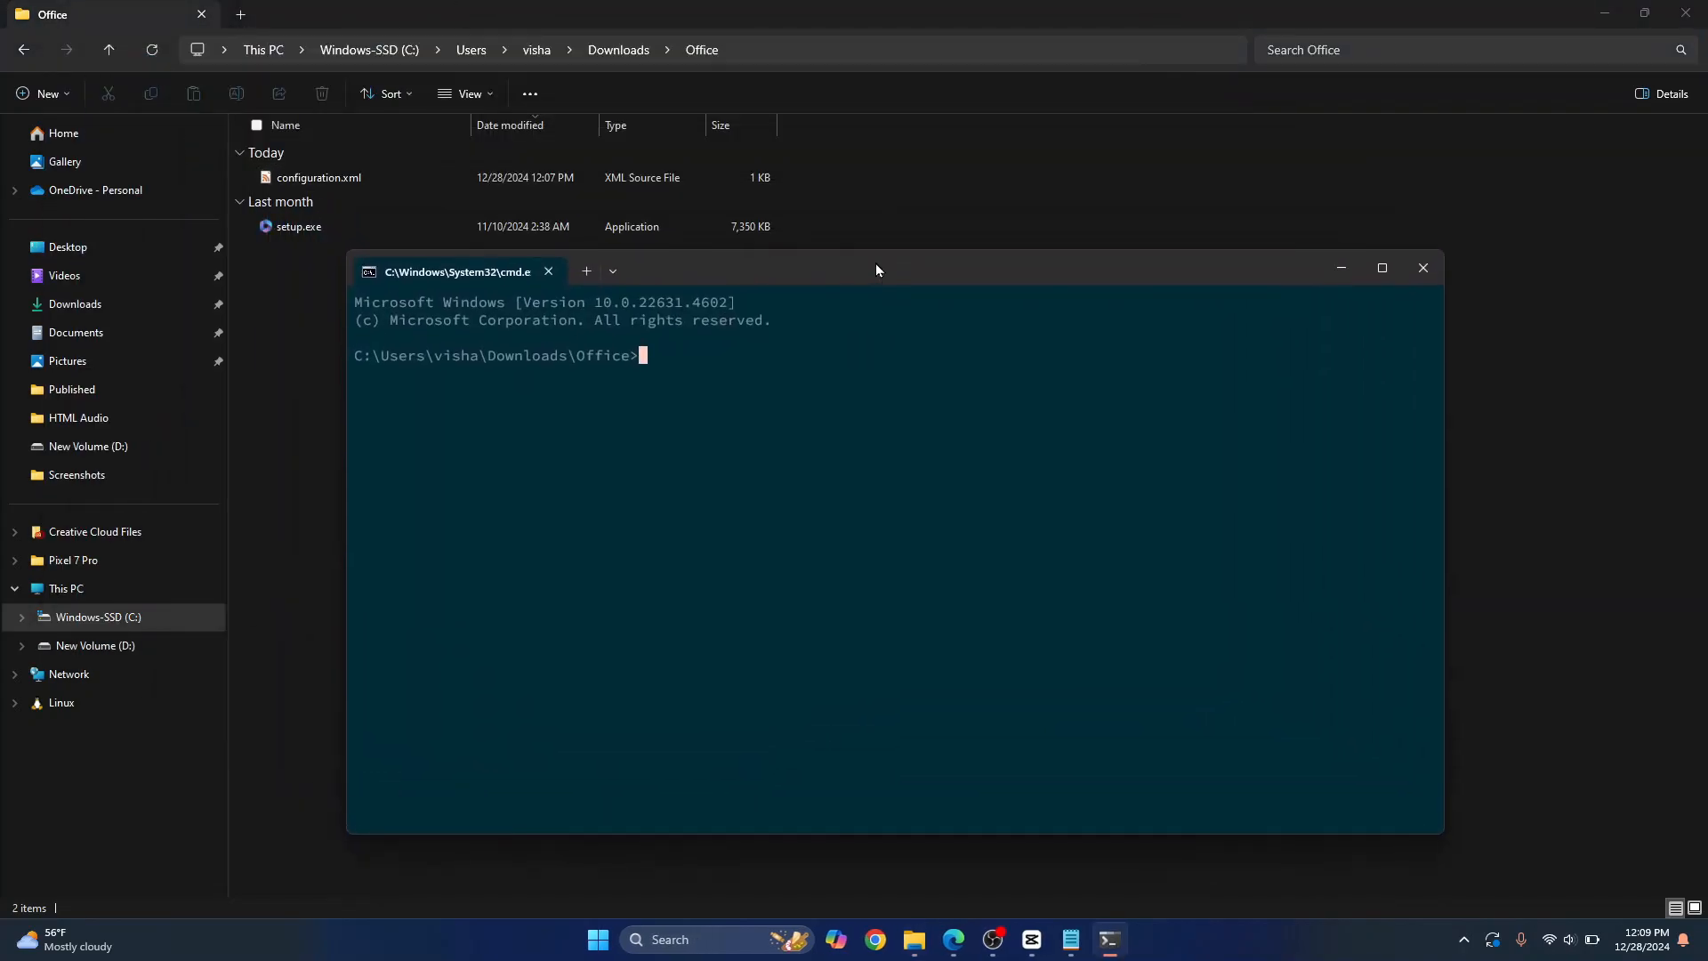
Run setup.exe /download configuration.xml to download the Office installation files.
type("setup.exe /download con")
key("Tab")
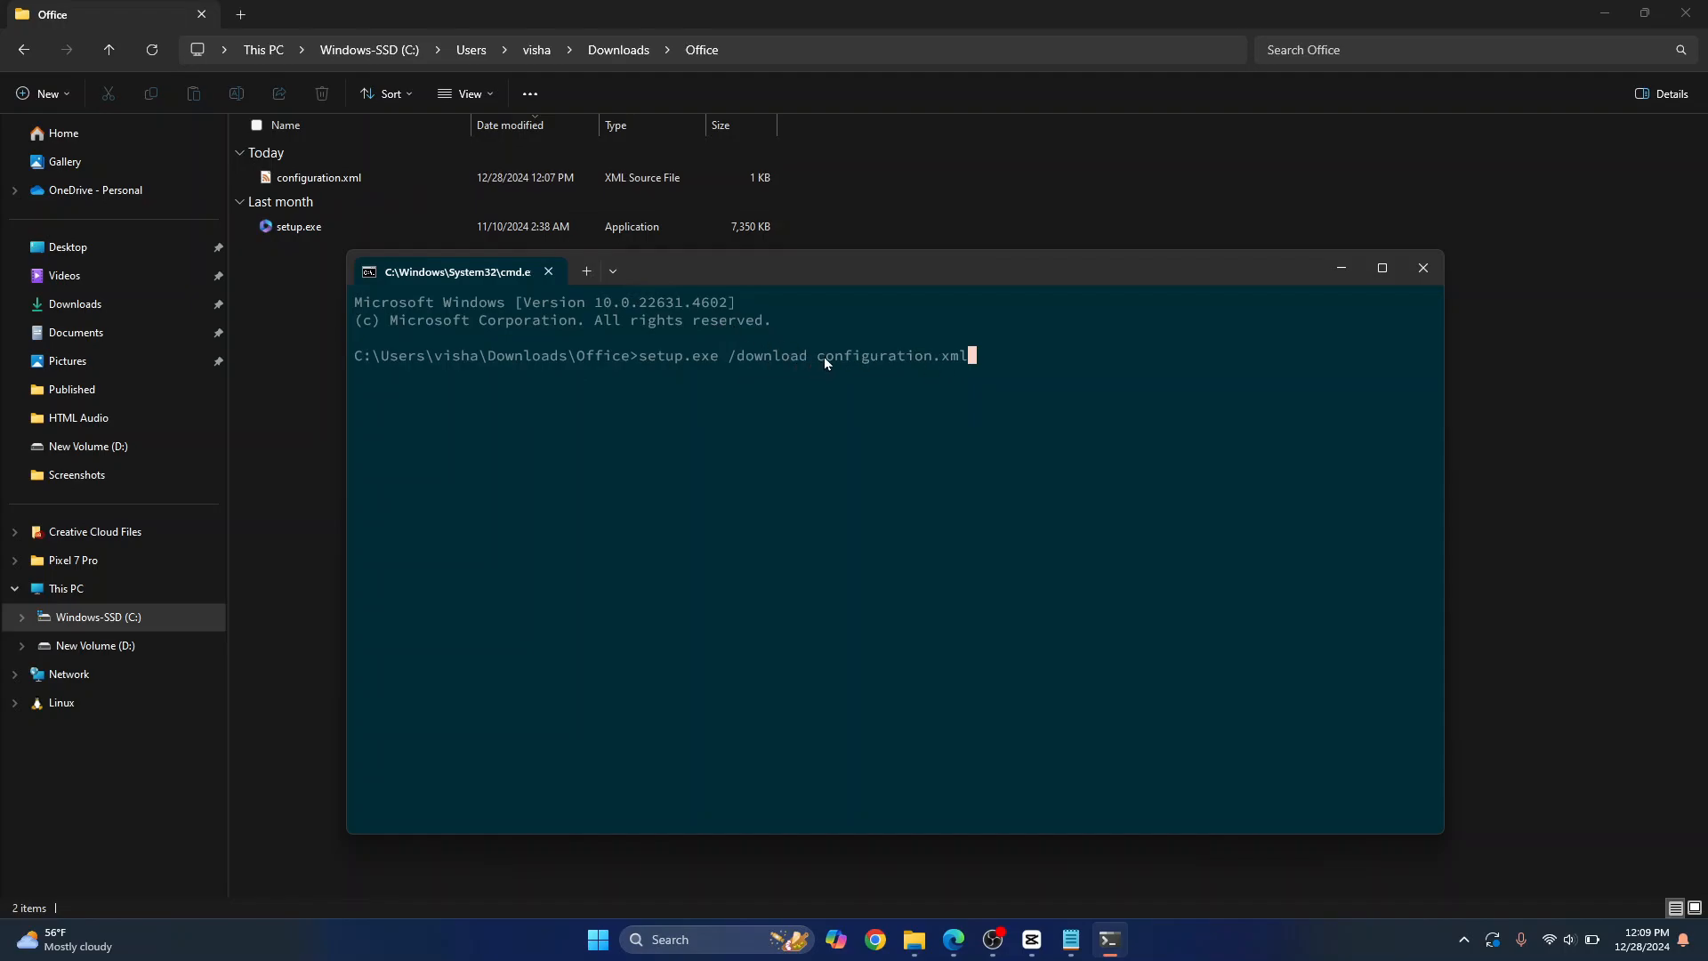
key("Return")
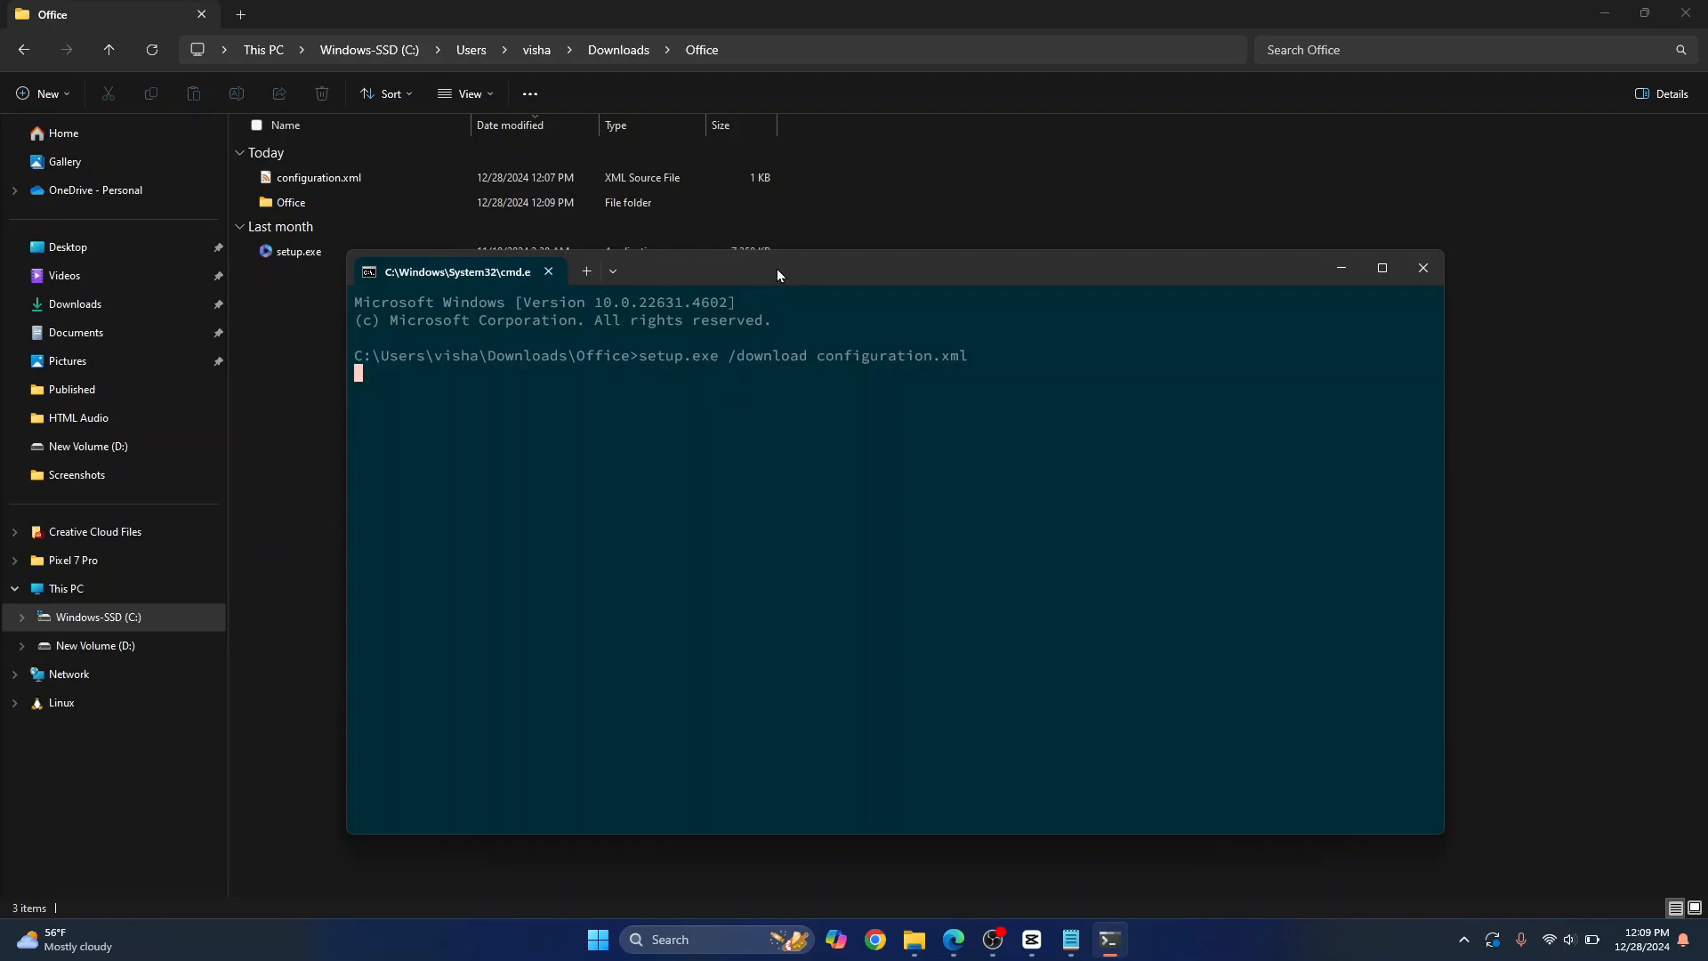
left_click_drag(776, 268, 761, 318)
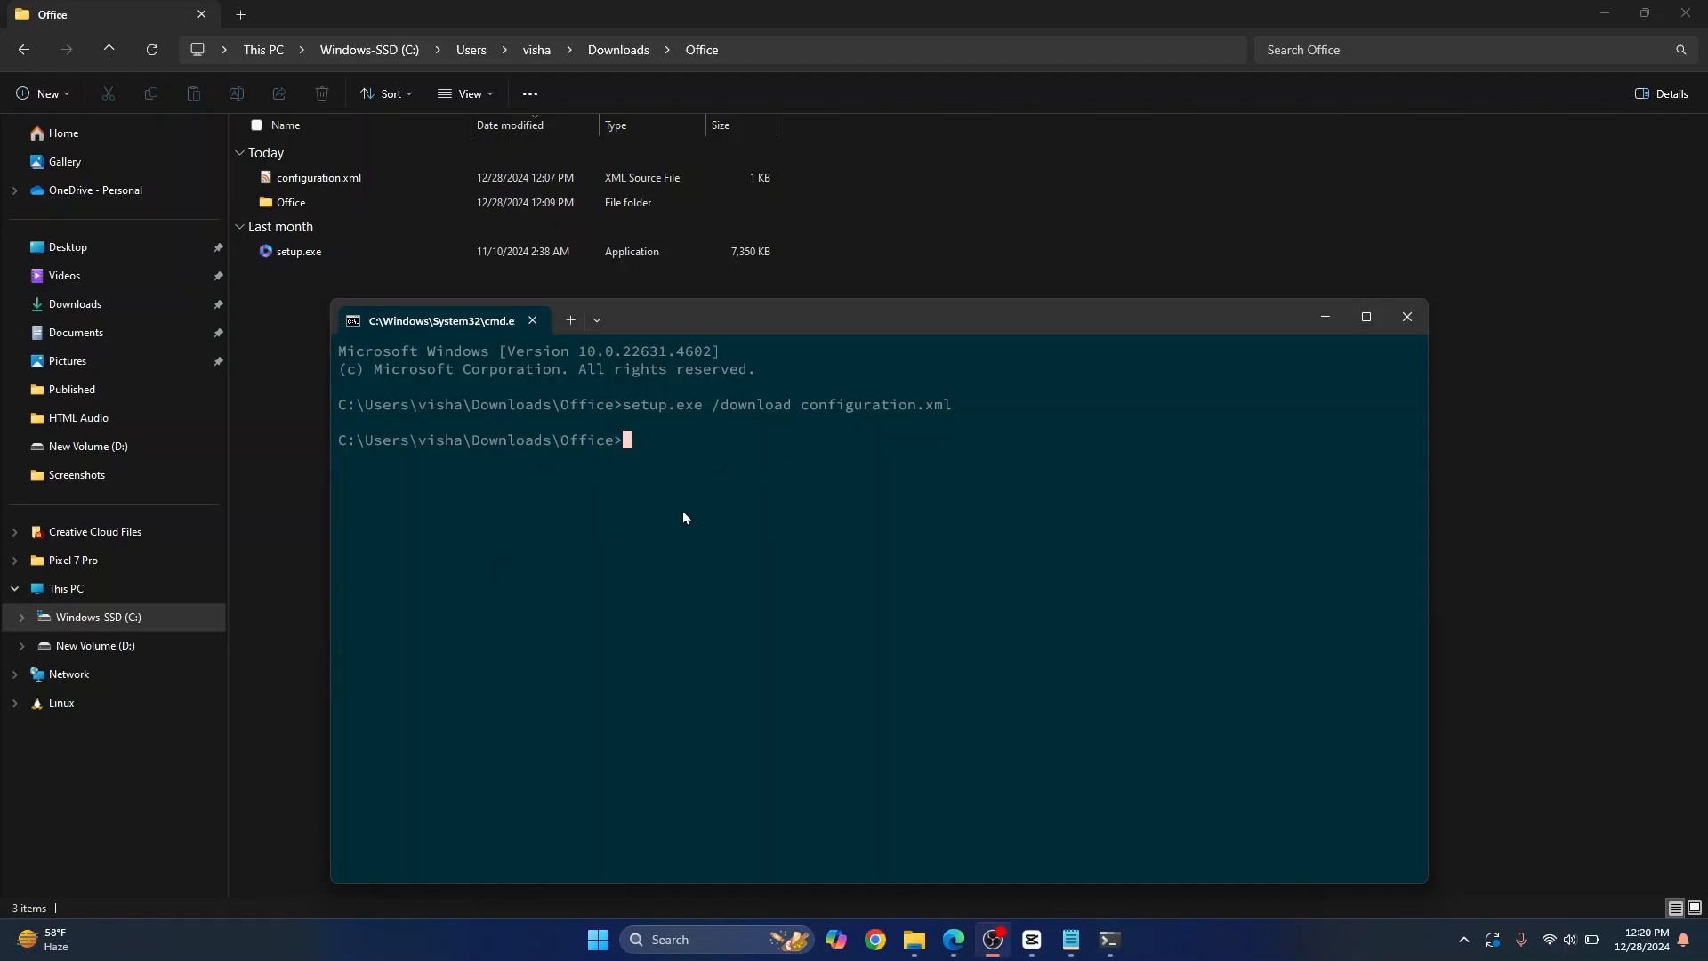
Inspect the Data folder inside the downloaded Office folder, and return to the folder containing setup.exe.
double_click(386, 205)
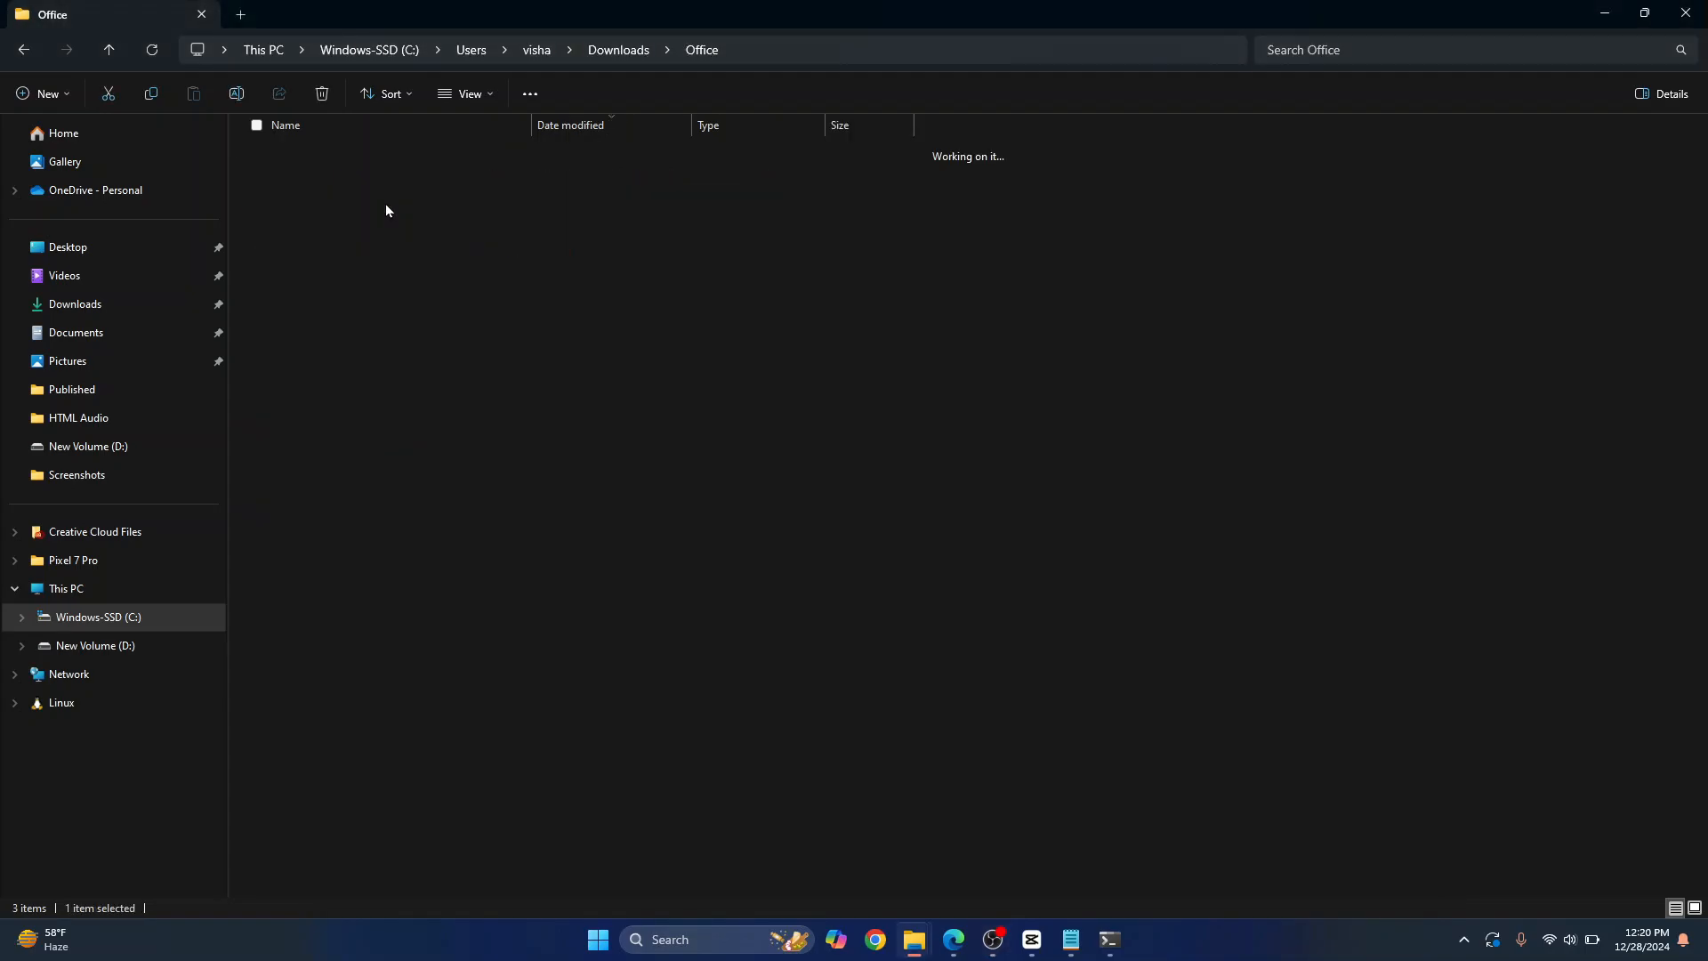
double_click(297, 179)
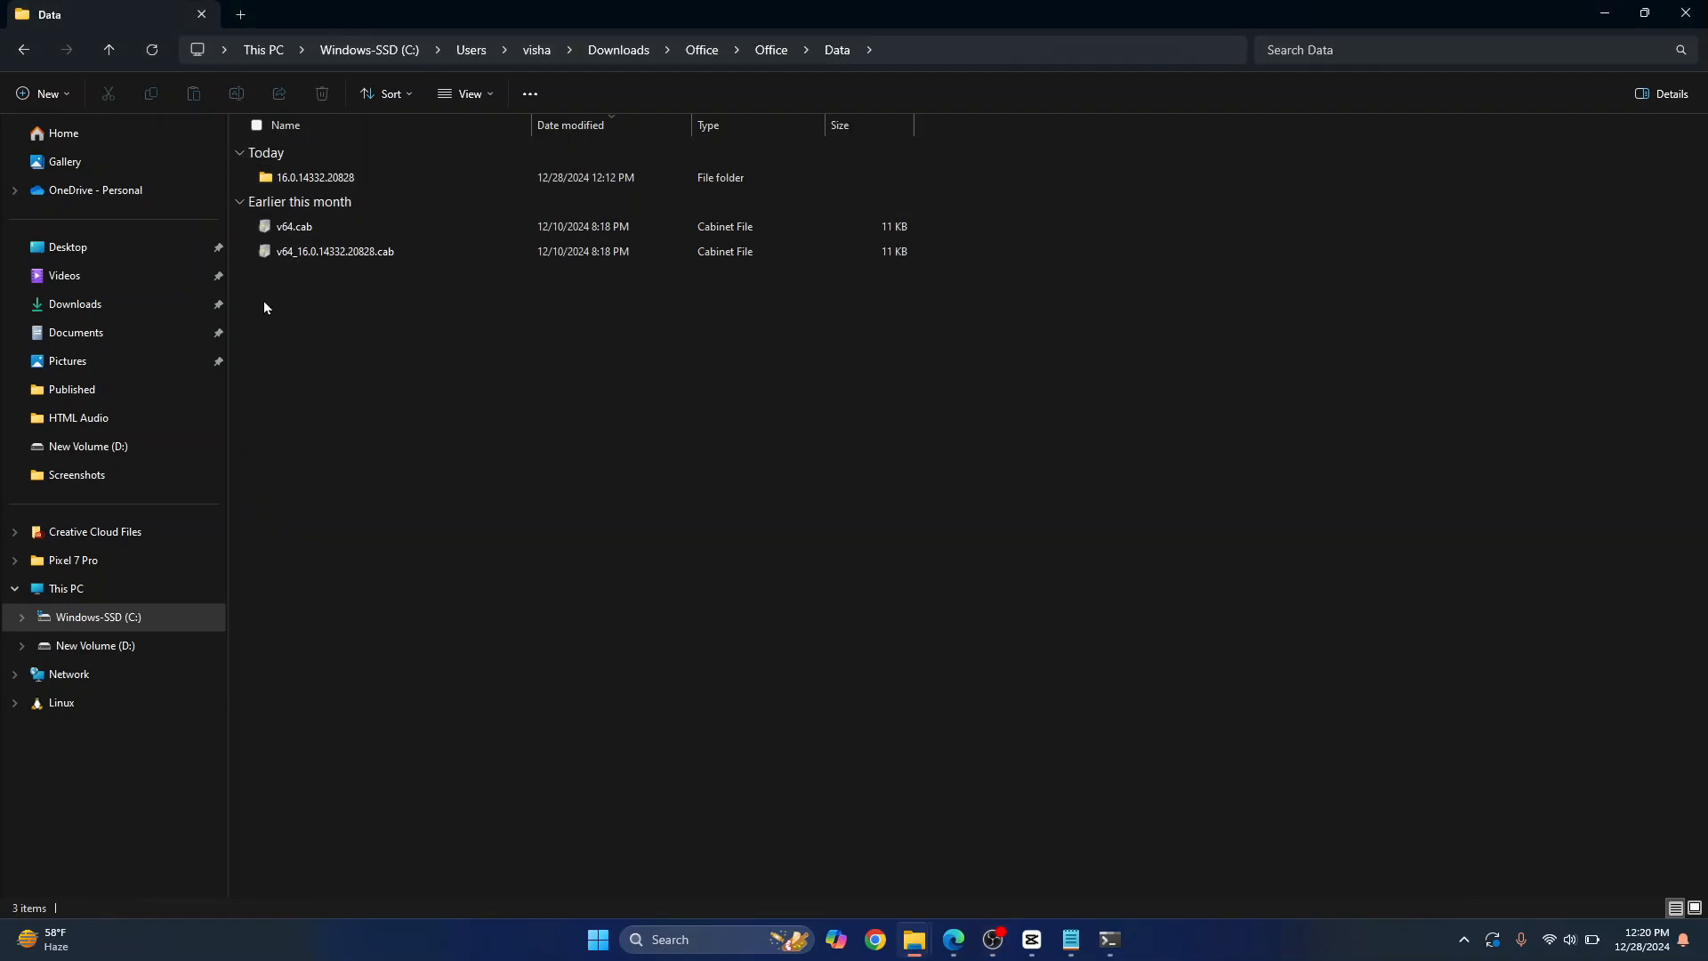
left_click(695, 51)
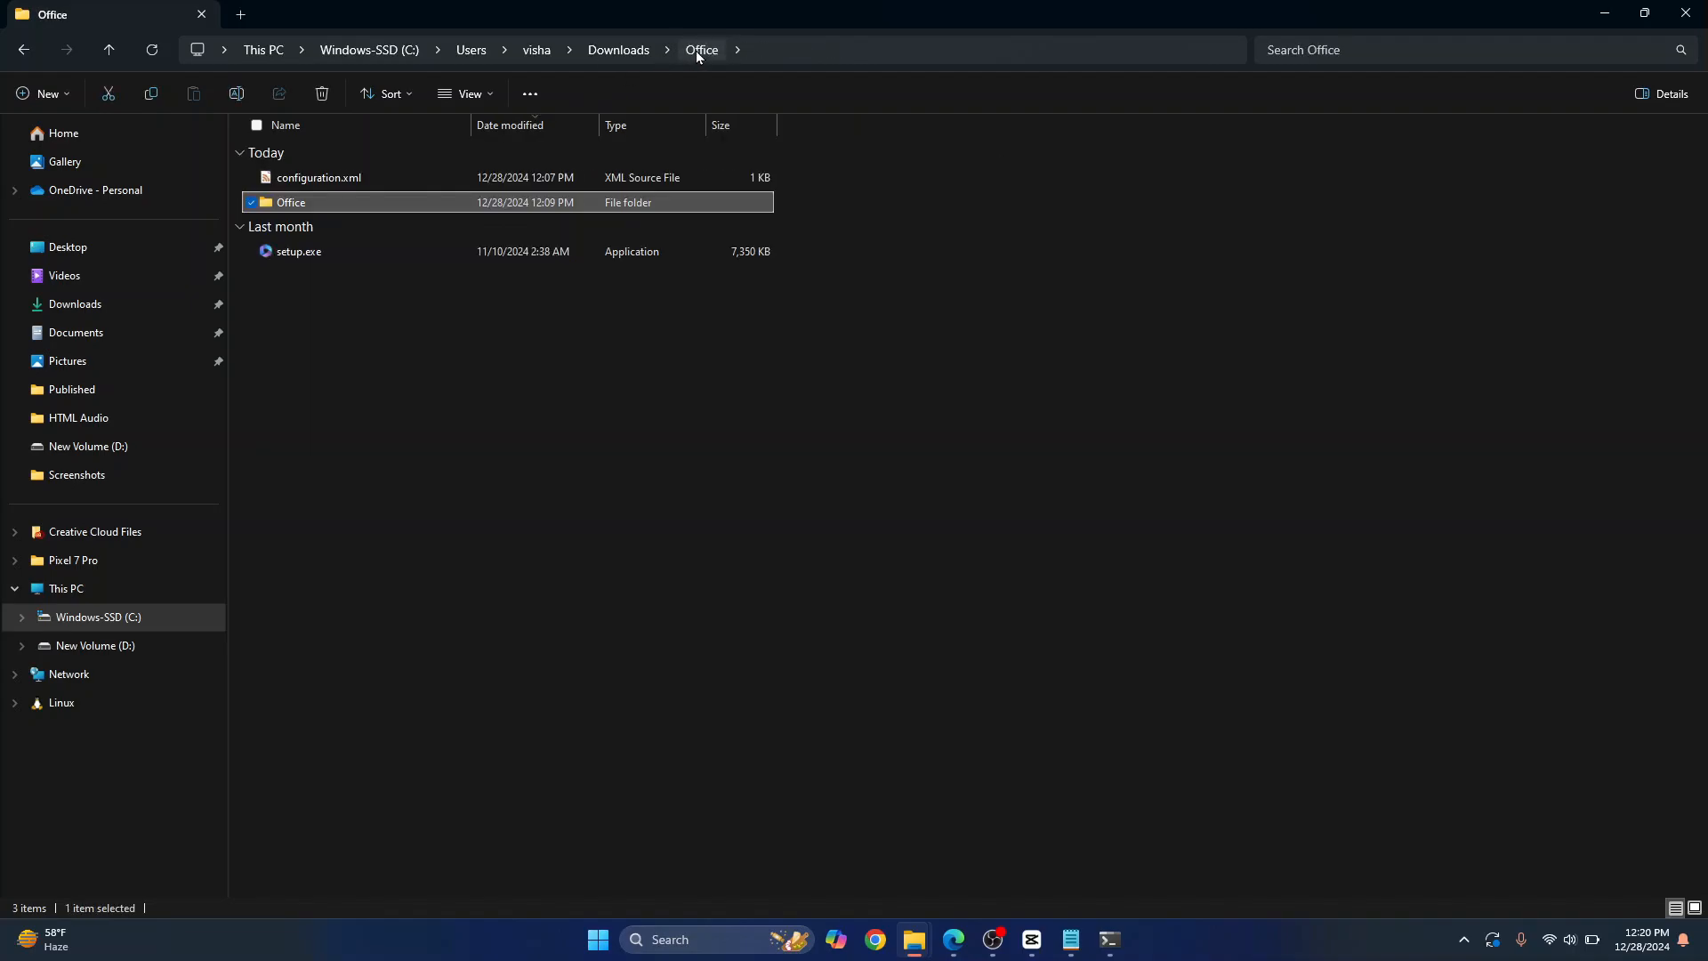
Try to install Office by running setup.exe /configure configuration.xml, dismiss the installer dialog and close the command window.
left_click(1110, 940)
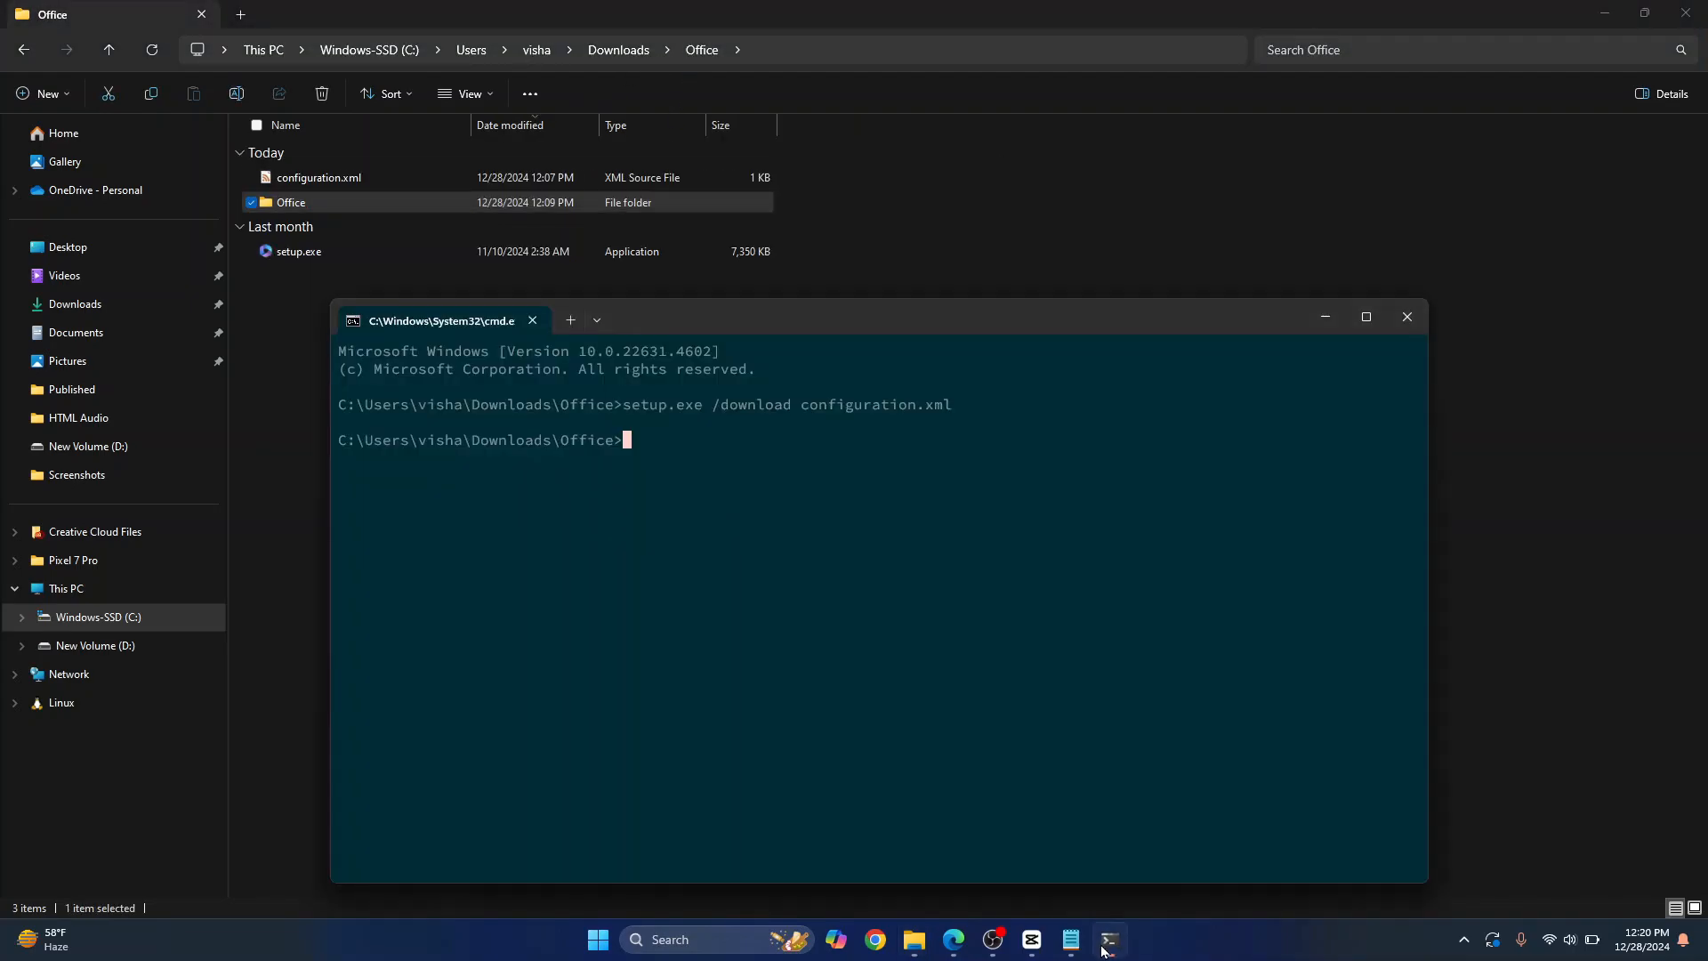
type("setup.exe /configure confi")
key("Tab")
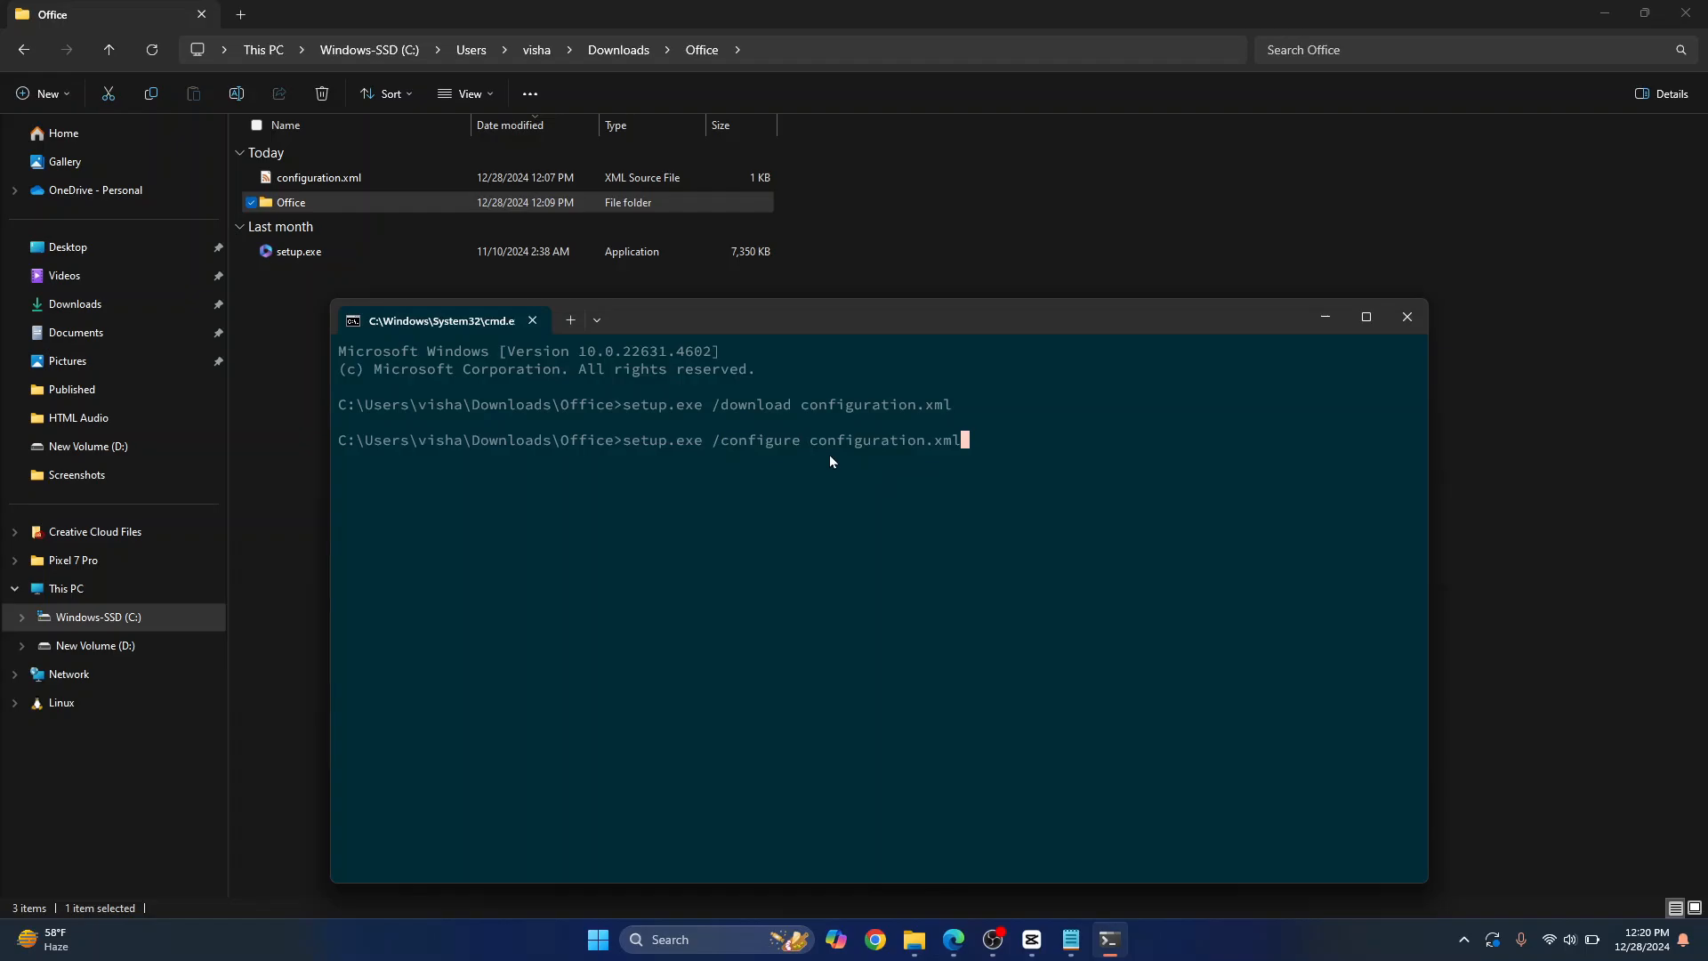
key("Return")
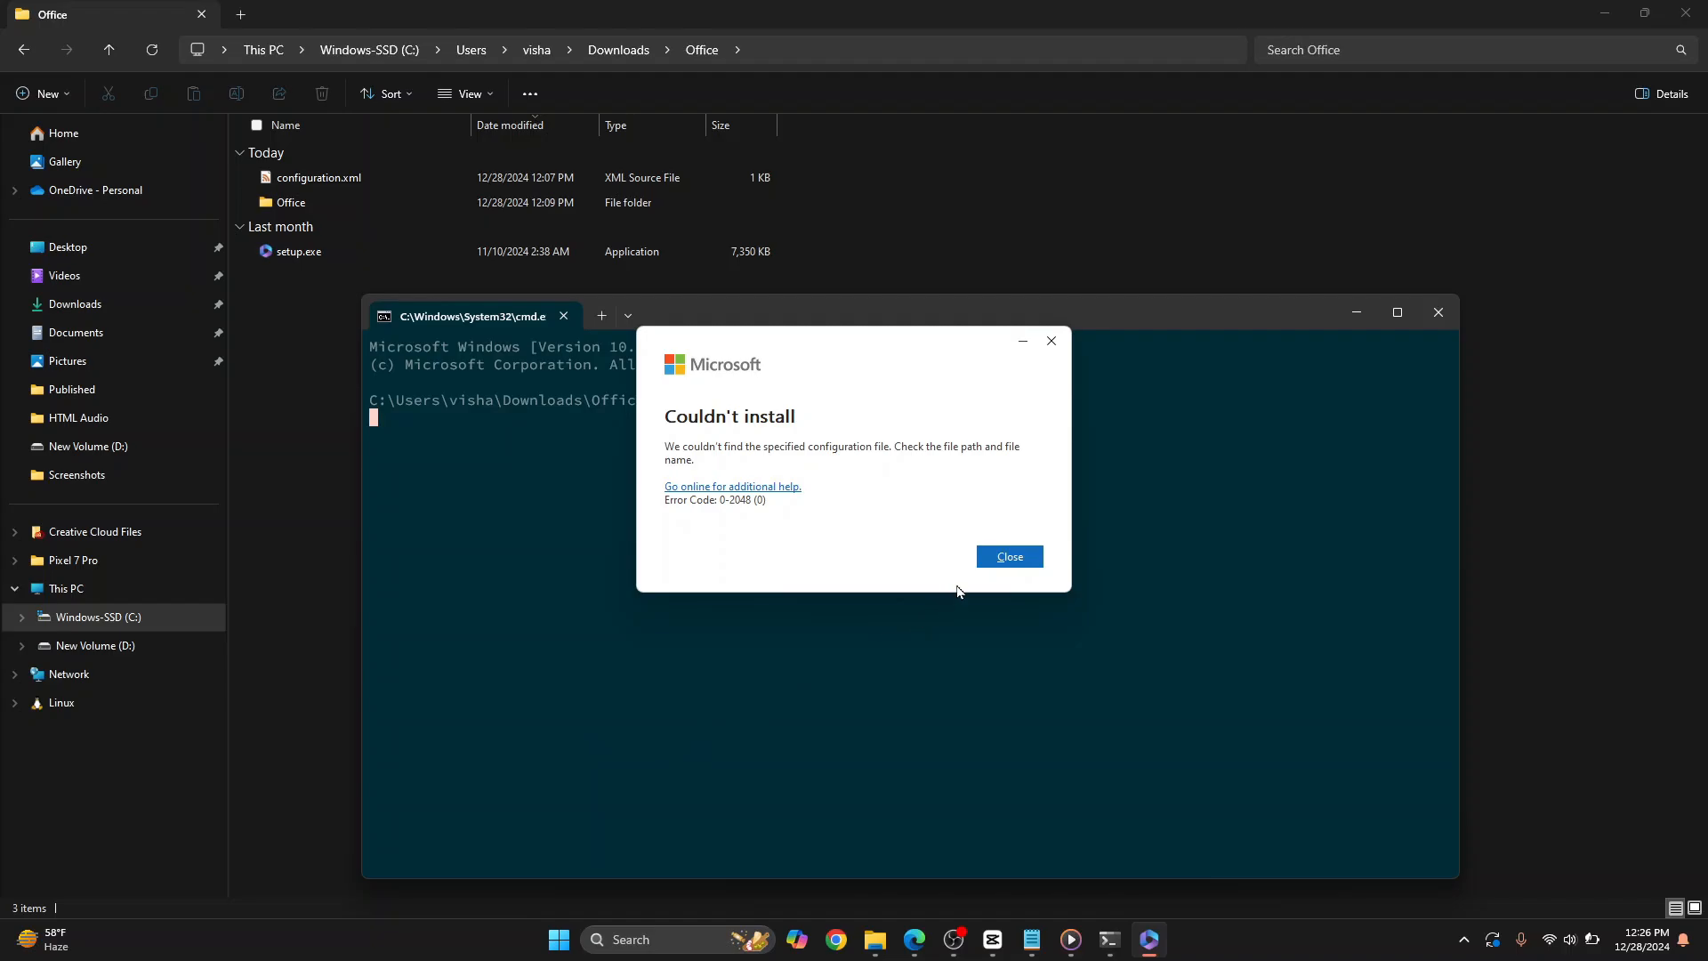
left_click(1009, 557)
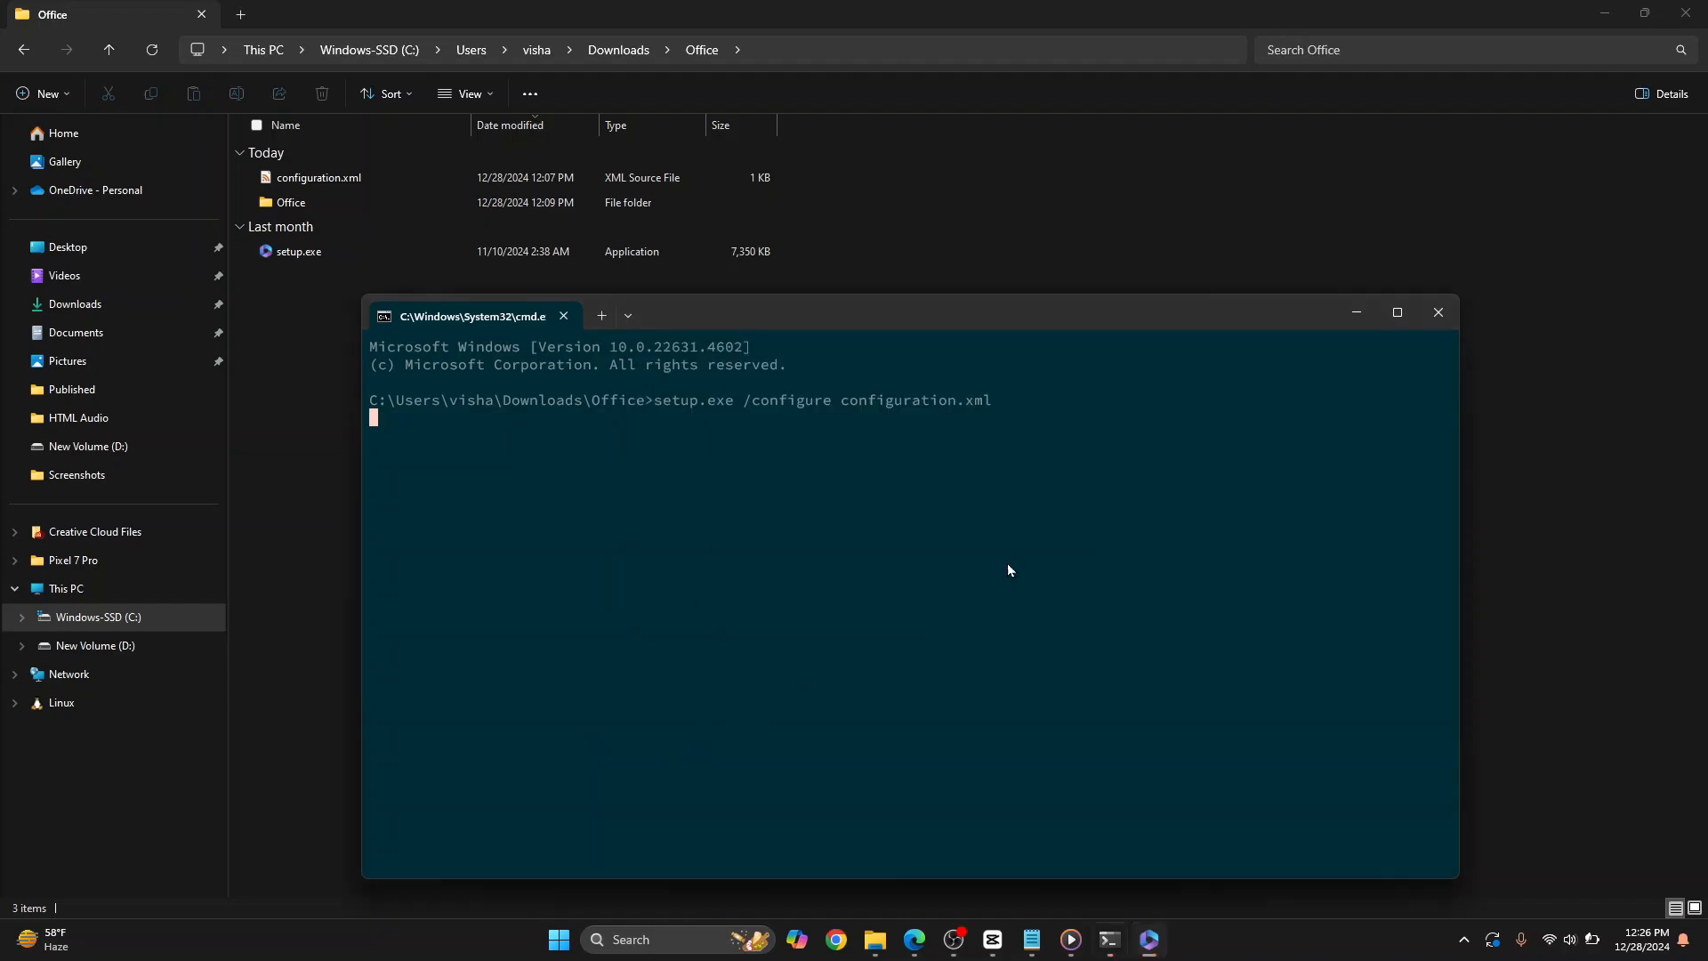
left_click(1438, 313)
Open Command Prompt as administrator and move its window clear of the files in the Office folder.
key("super")
type("cmd")
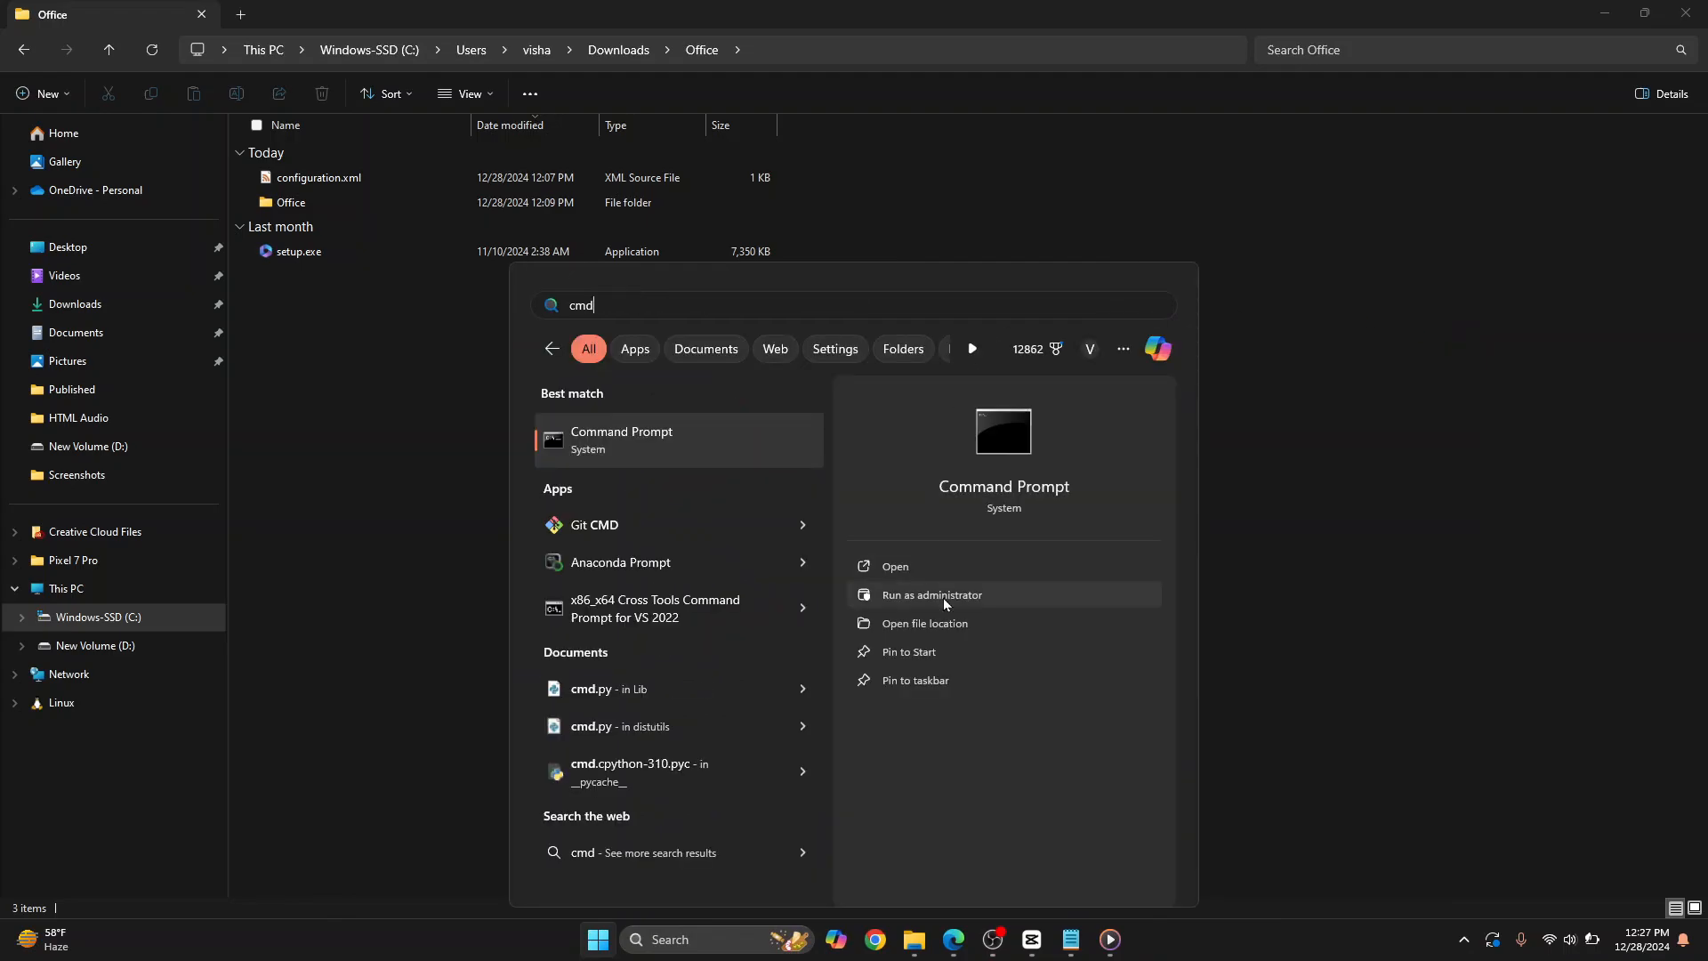
left_click(943, 598)
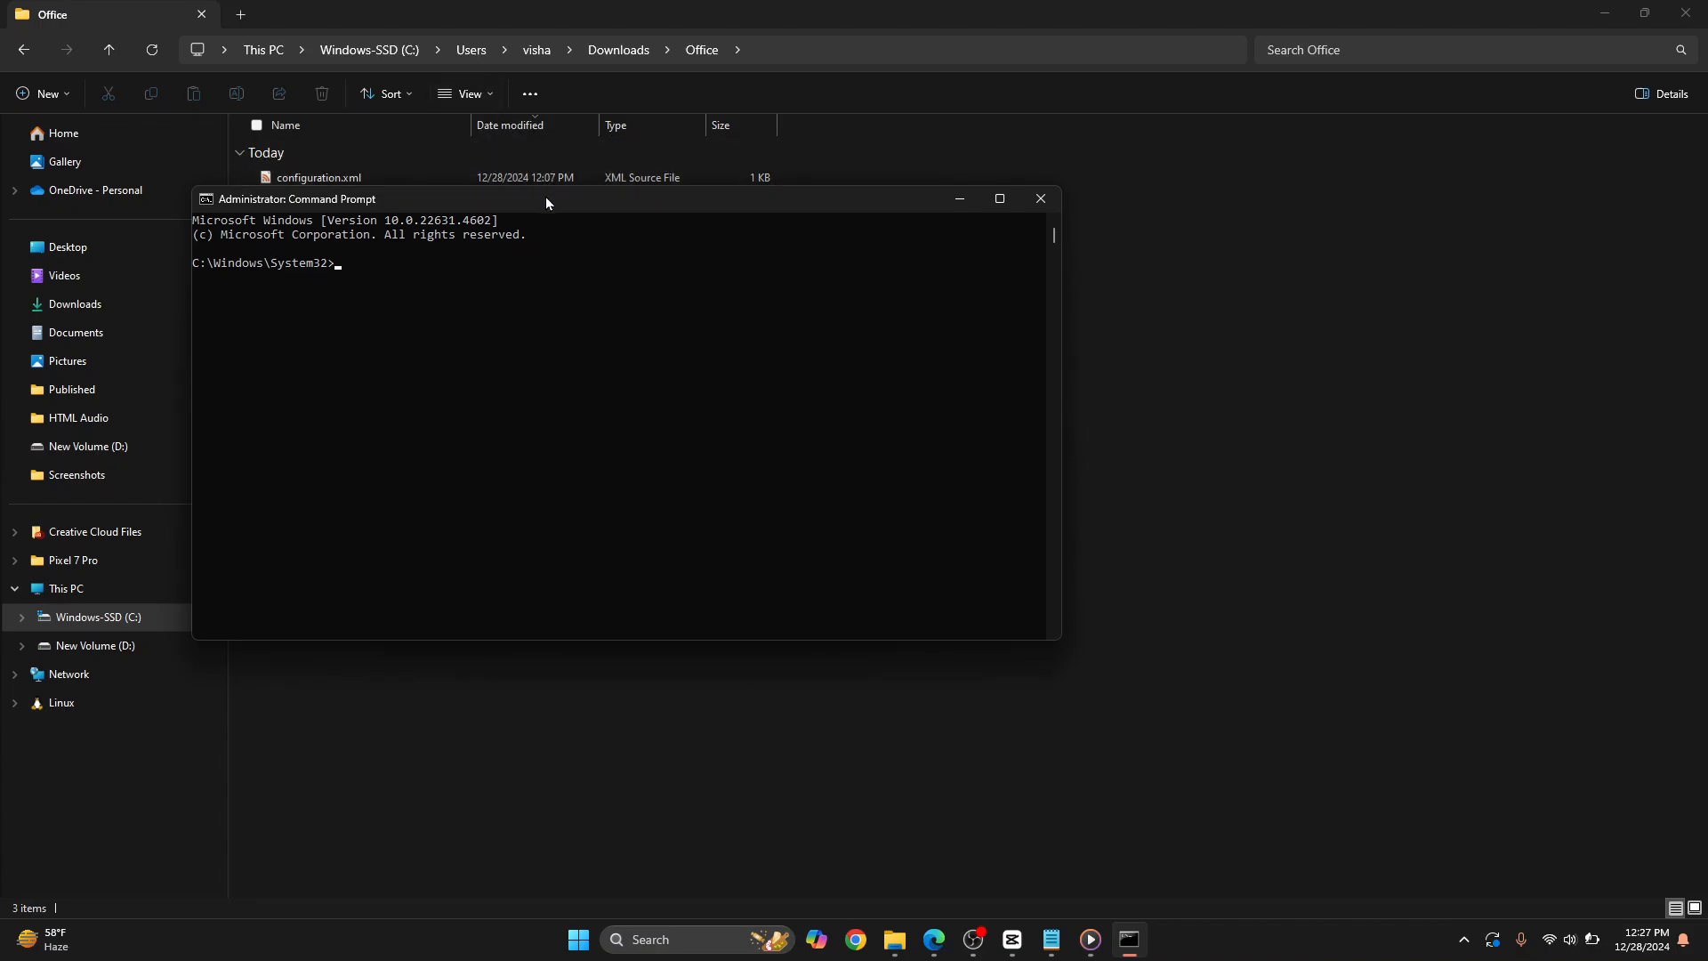
left_click_drag(546, 196, 784, 318)
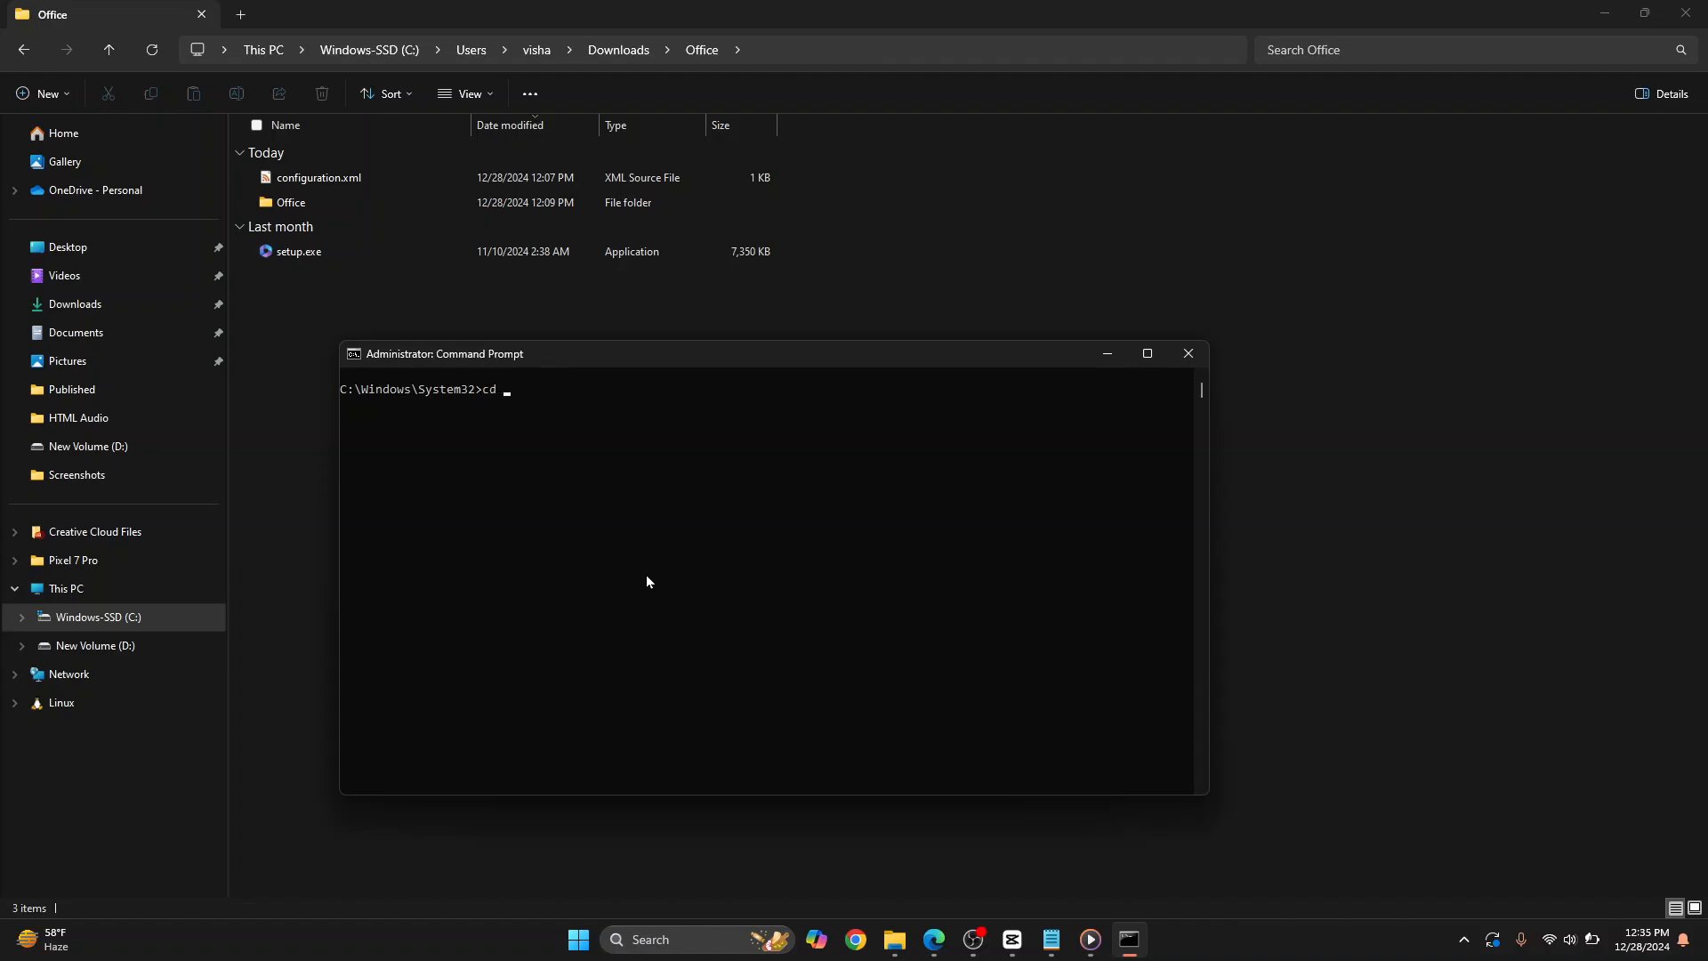
Change the administrator prompt's directory to the Office folder in Downloads, using the folder path from File Explorer.
left_click(856, 55)
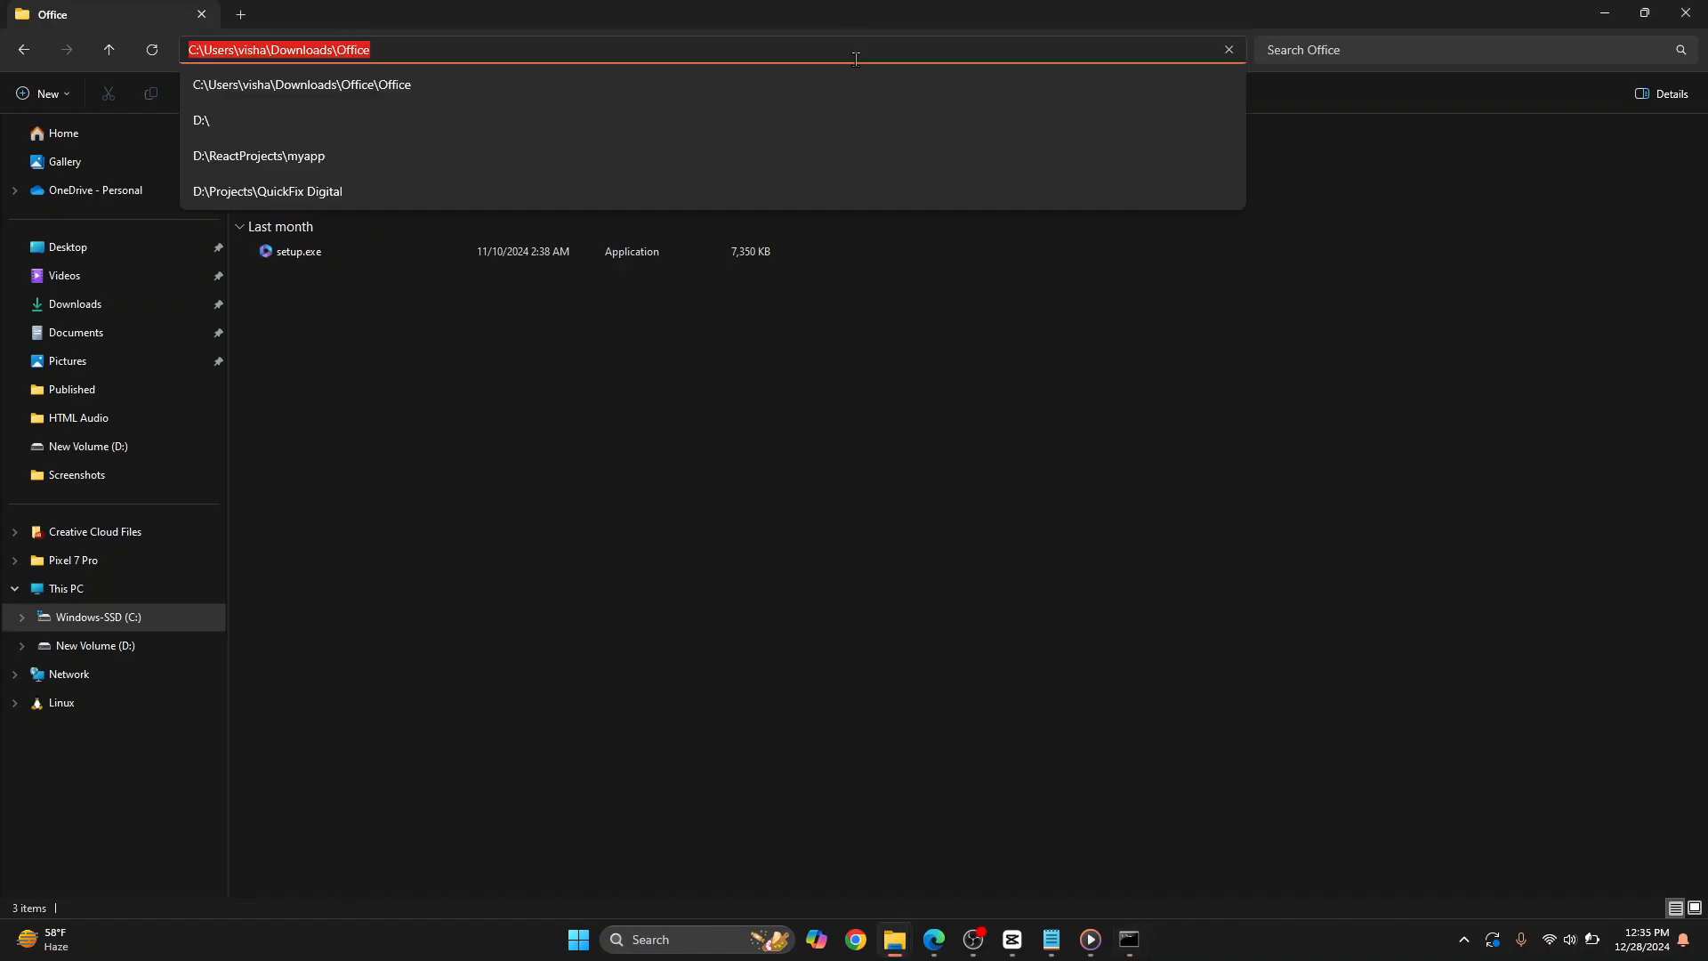
key("alt+Tab")
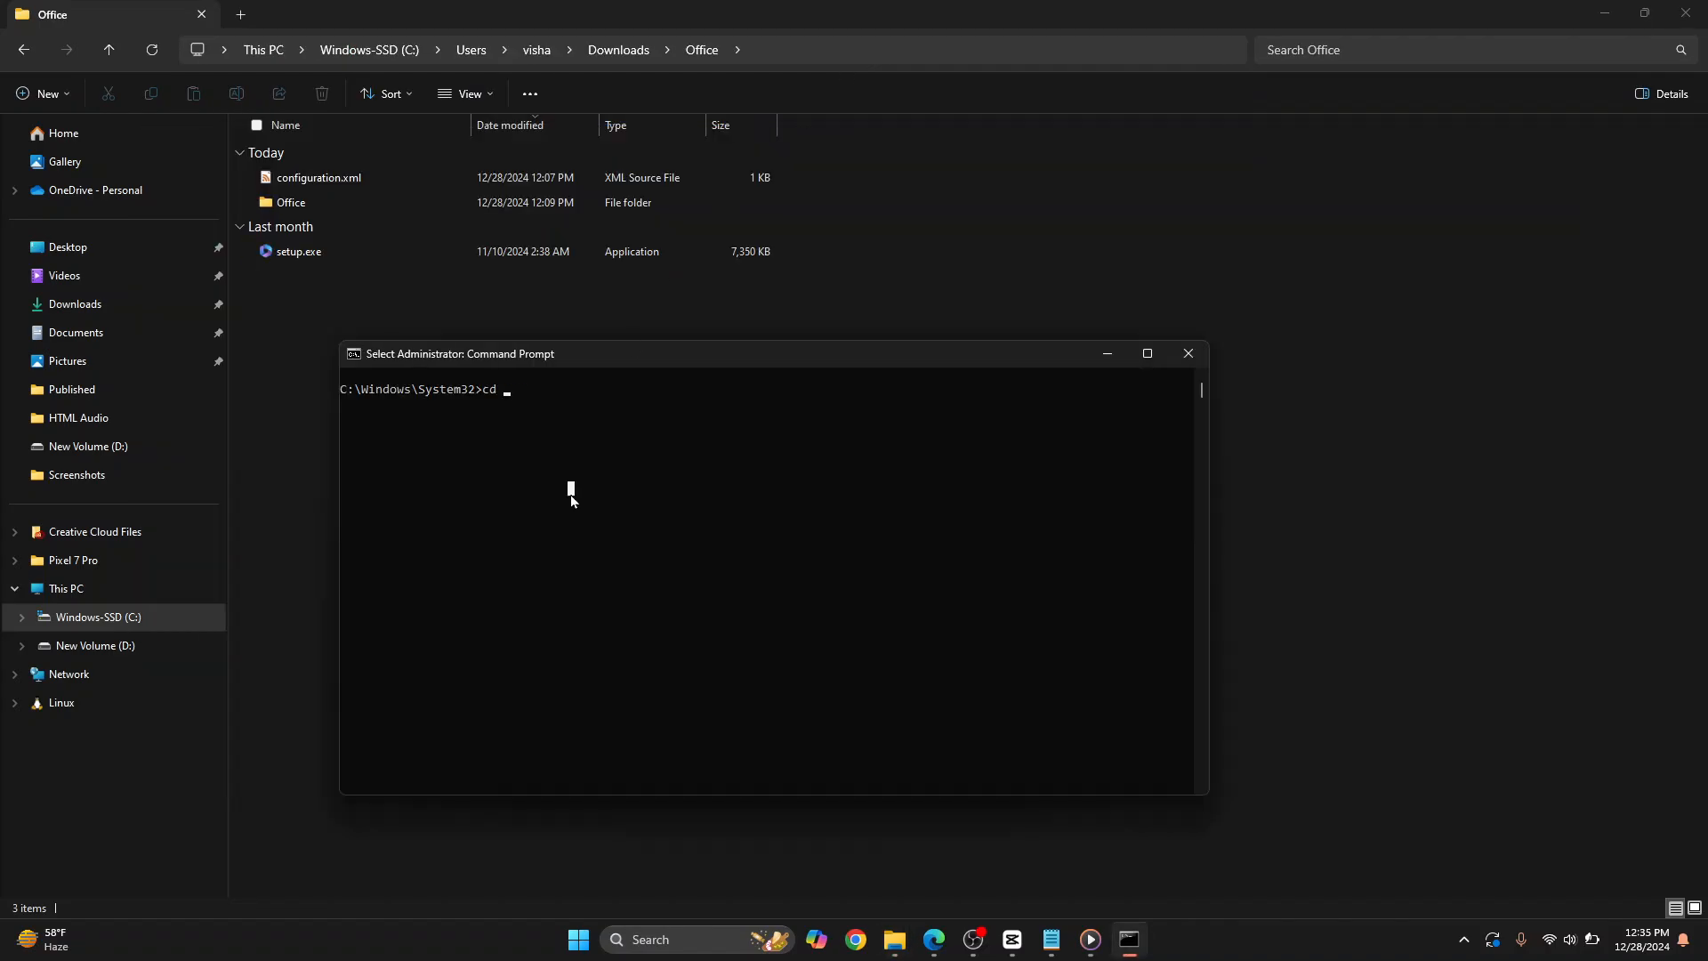
type("C:\\Users\\visha\\Downloads\\Office")
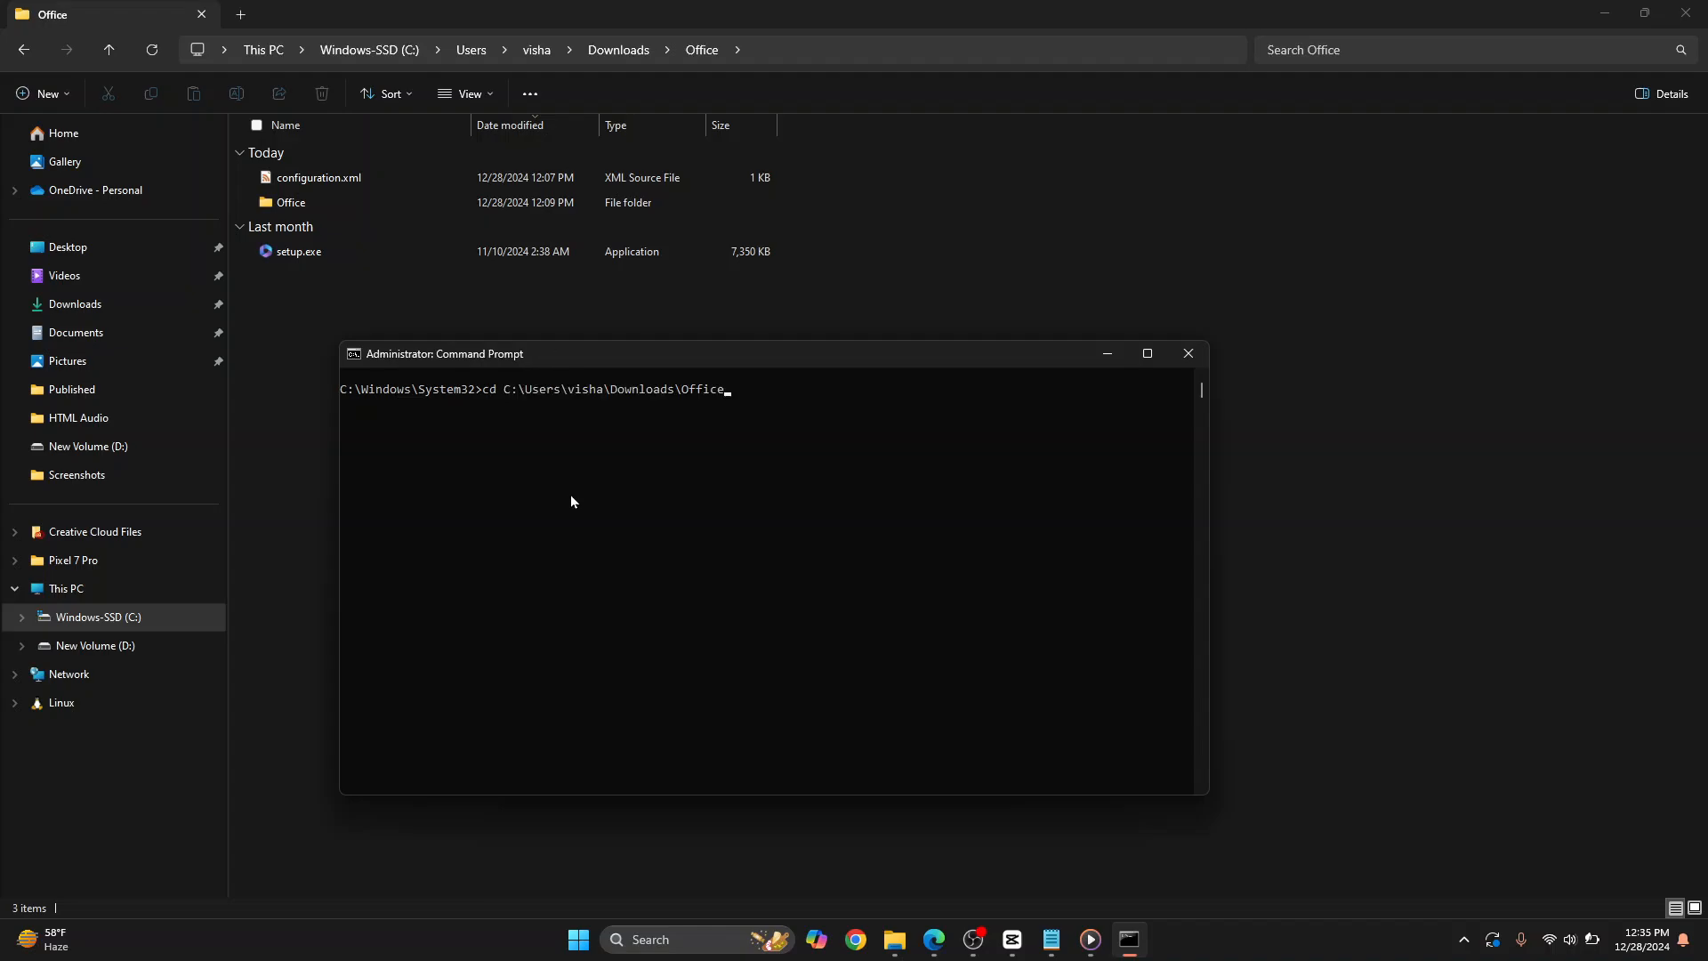
key("Return")
left_click_drag(339, 416, 340, 416)
left_click_drag(570, 421, 347, 420)
left_click(684, 486)
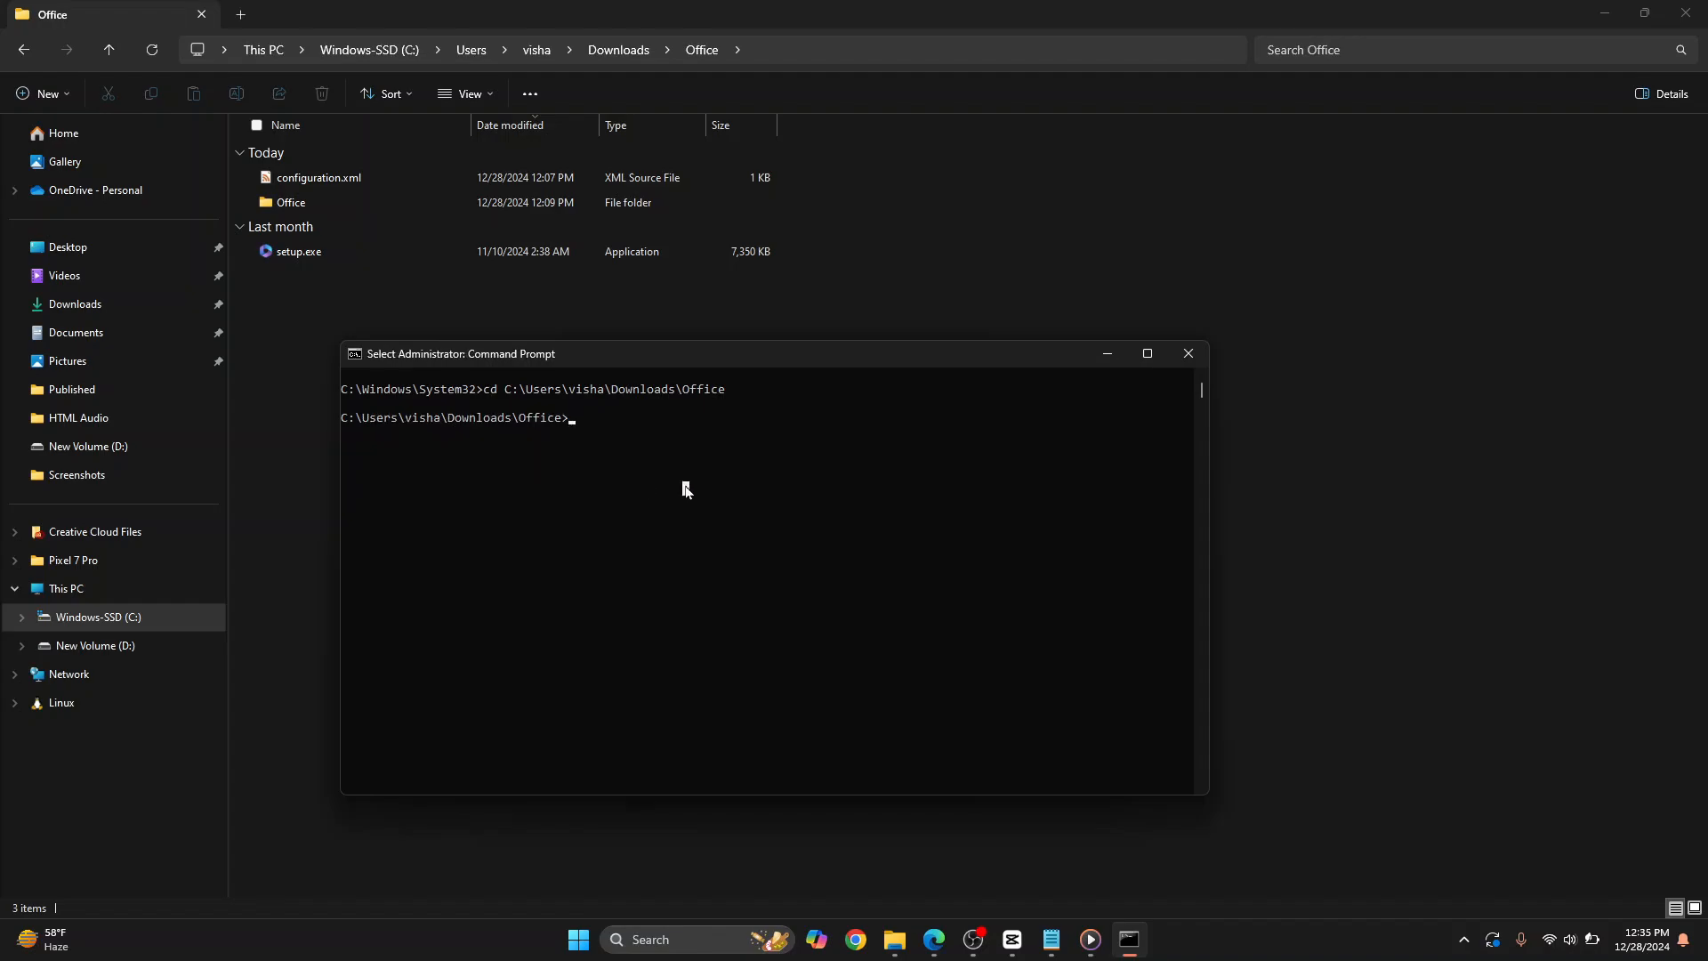
key("Escape")
Install Office by running setup.exe /configure configuration.xml in the administrator prompt, and close the installer once it finishes.
type("setup.exe /configure ")
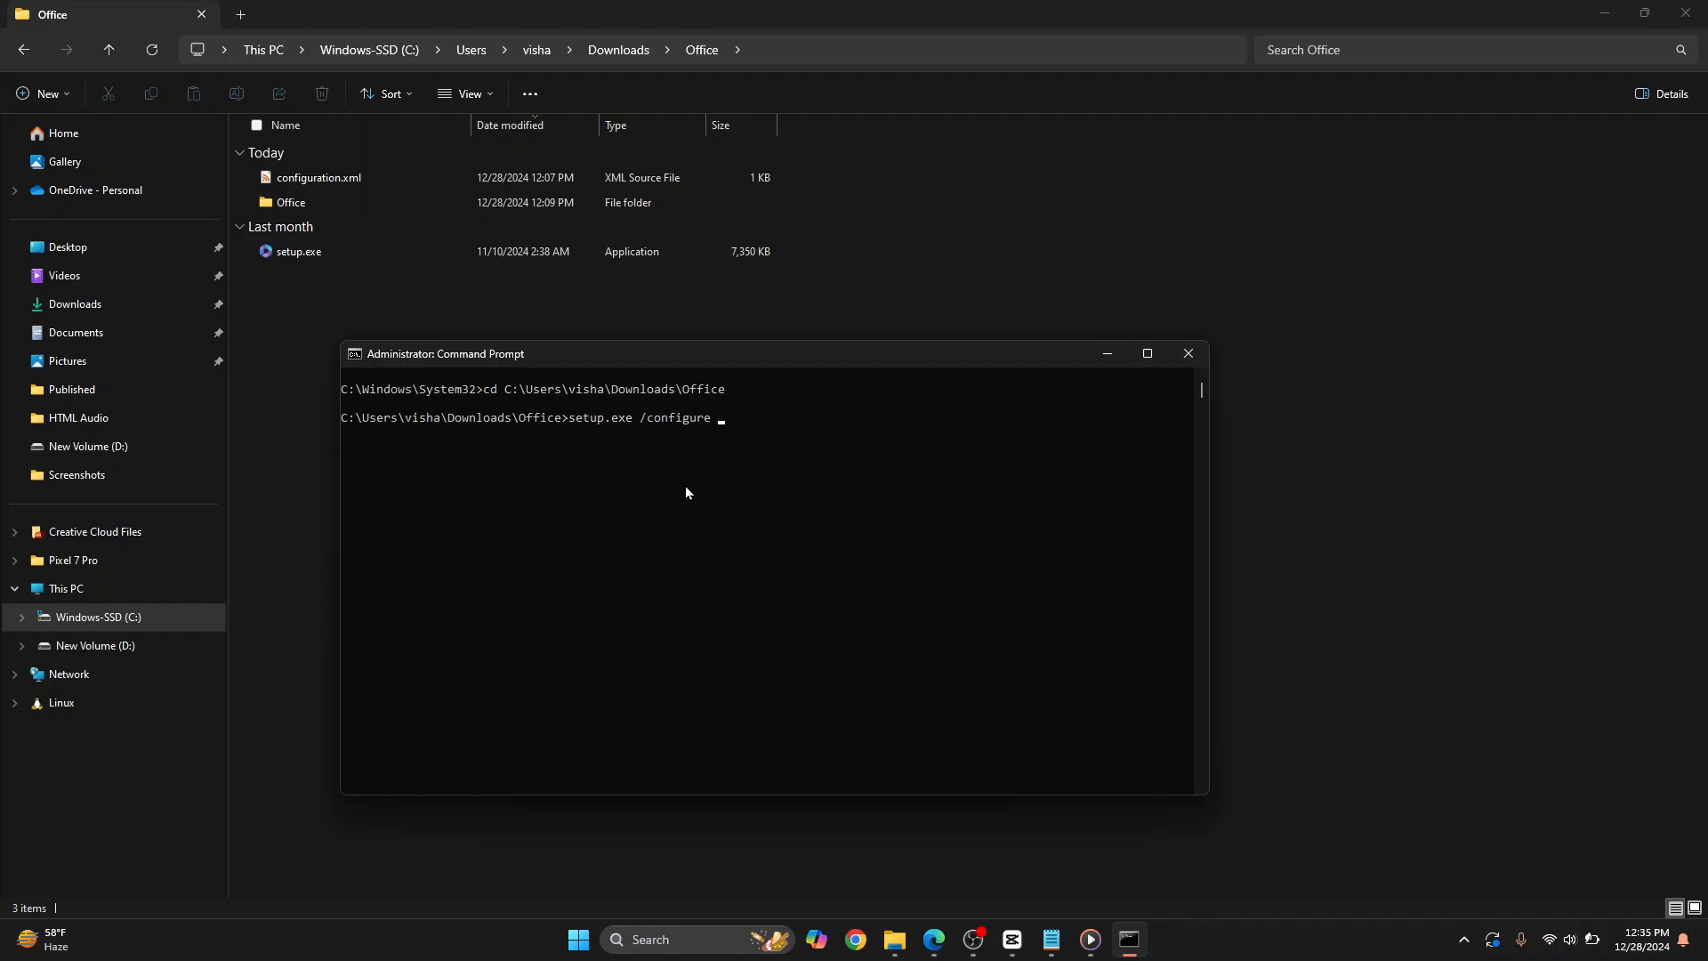
type("conf")
key("Tab")
key("Return")
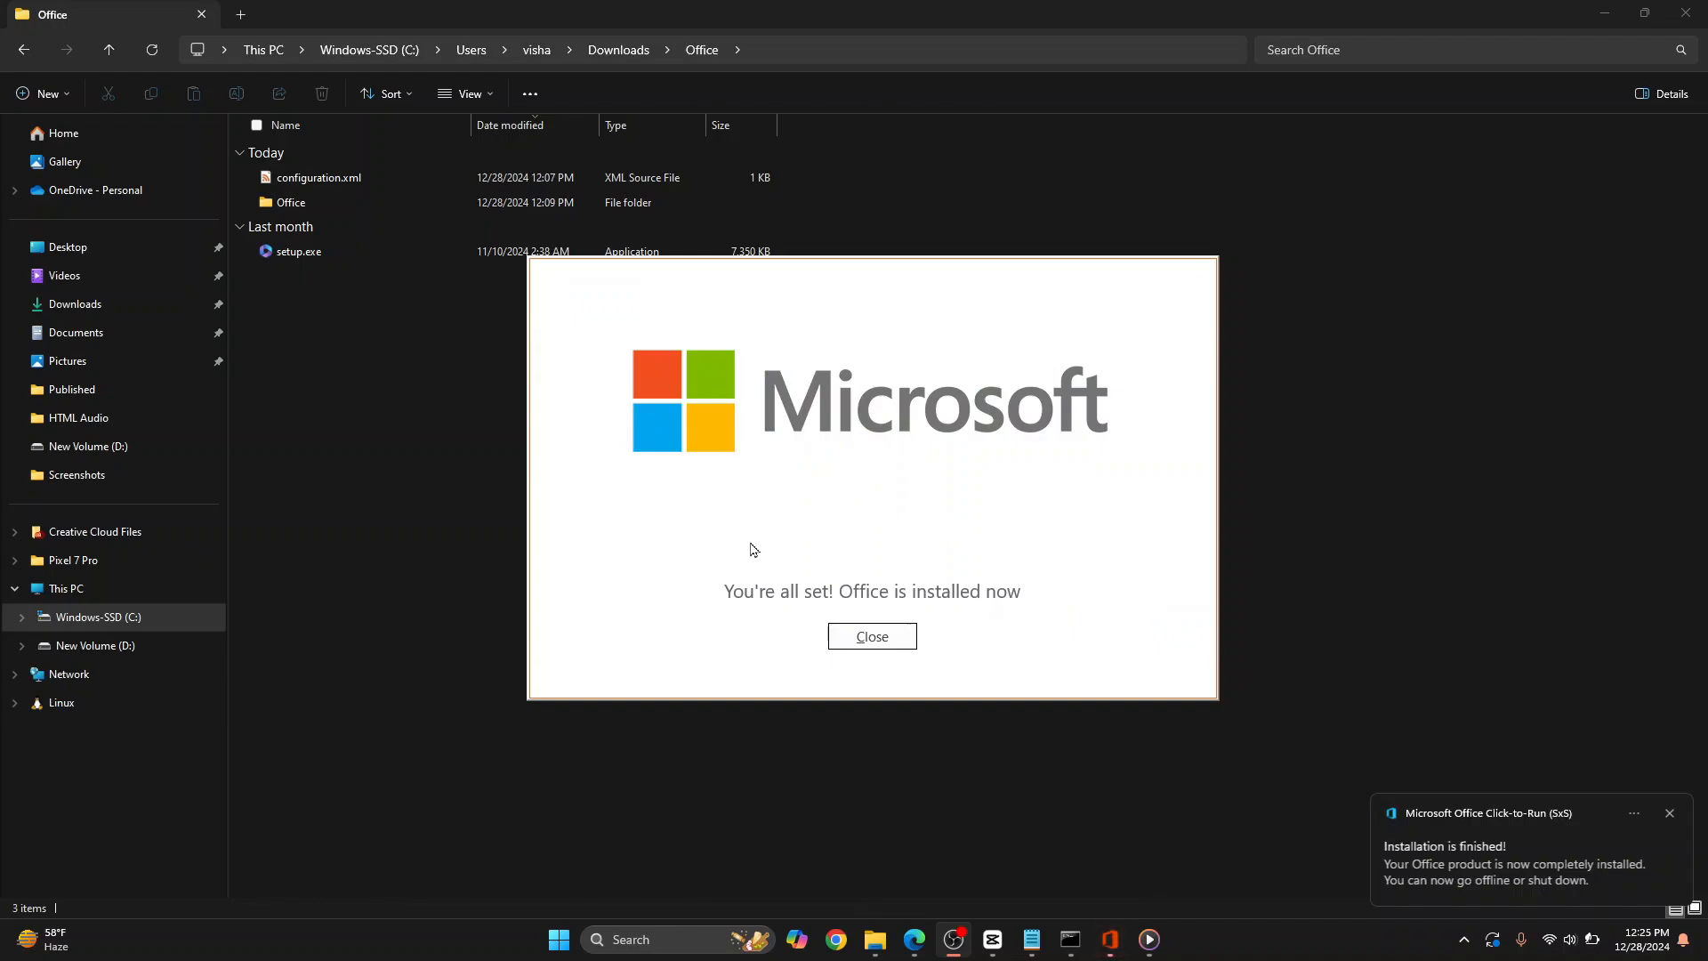
left_click(878, 642)
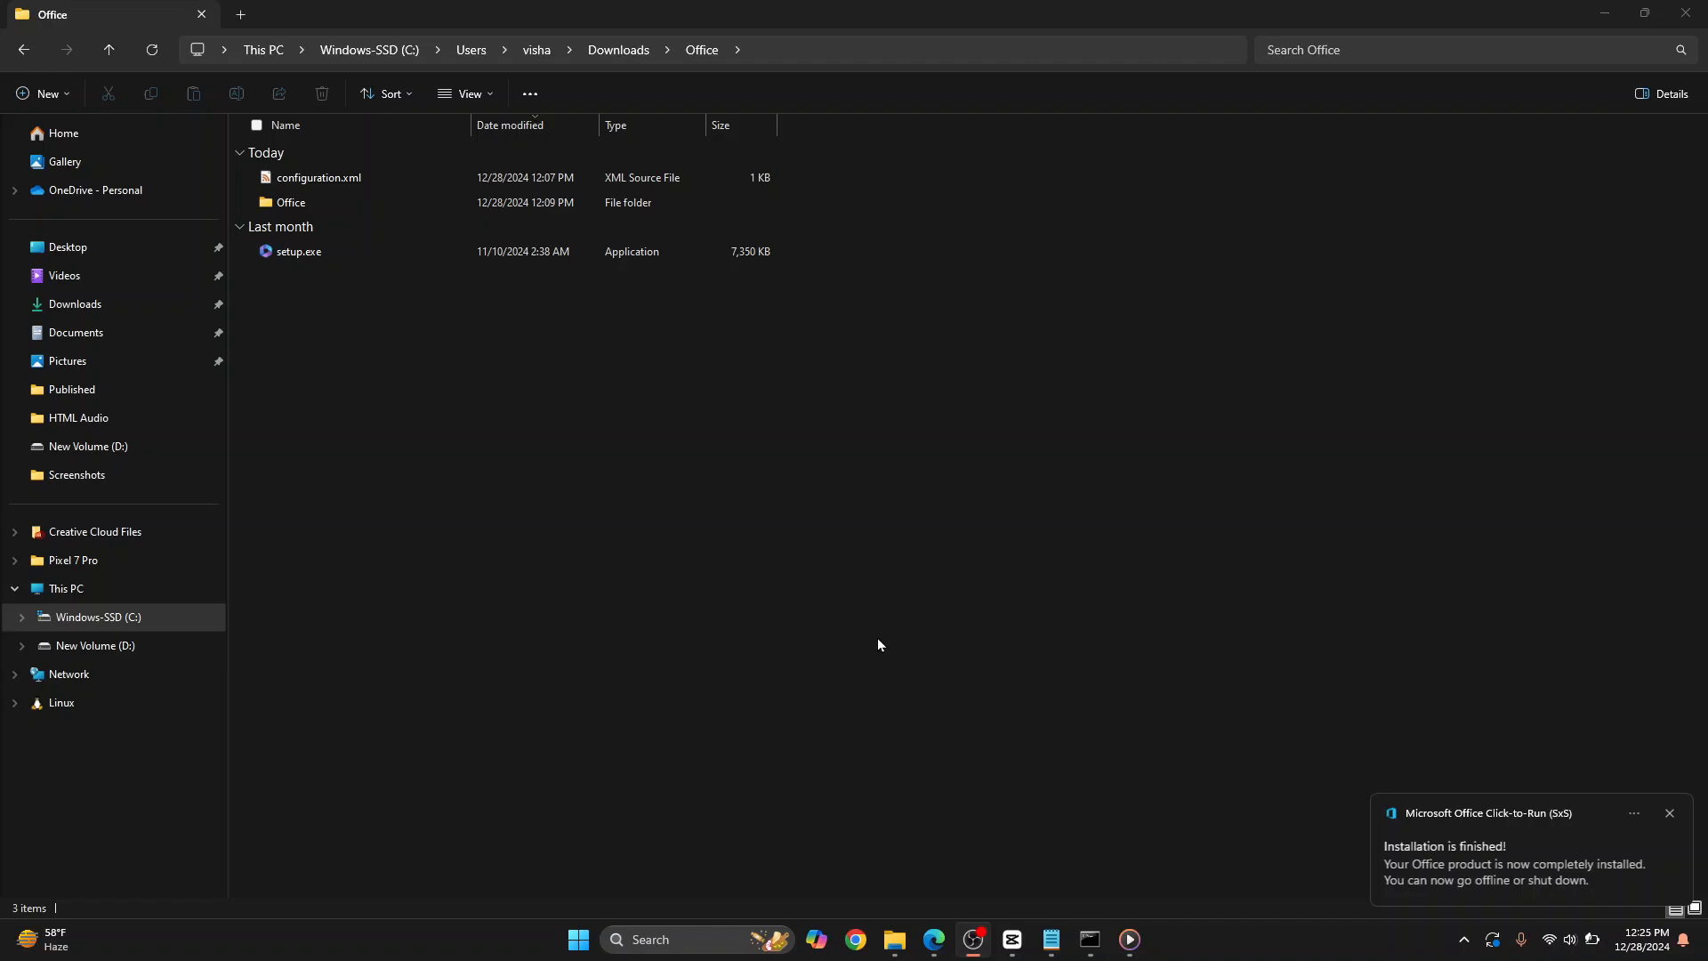
Search Windows for excel and open the newly installed Excel app.
key("super")
type("ex")
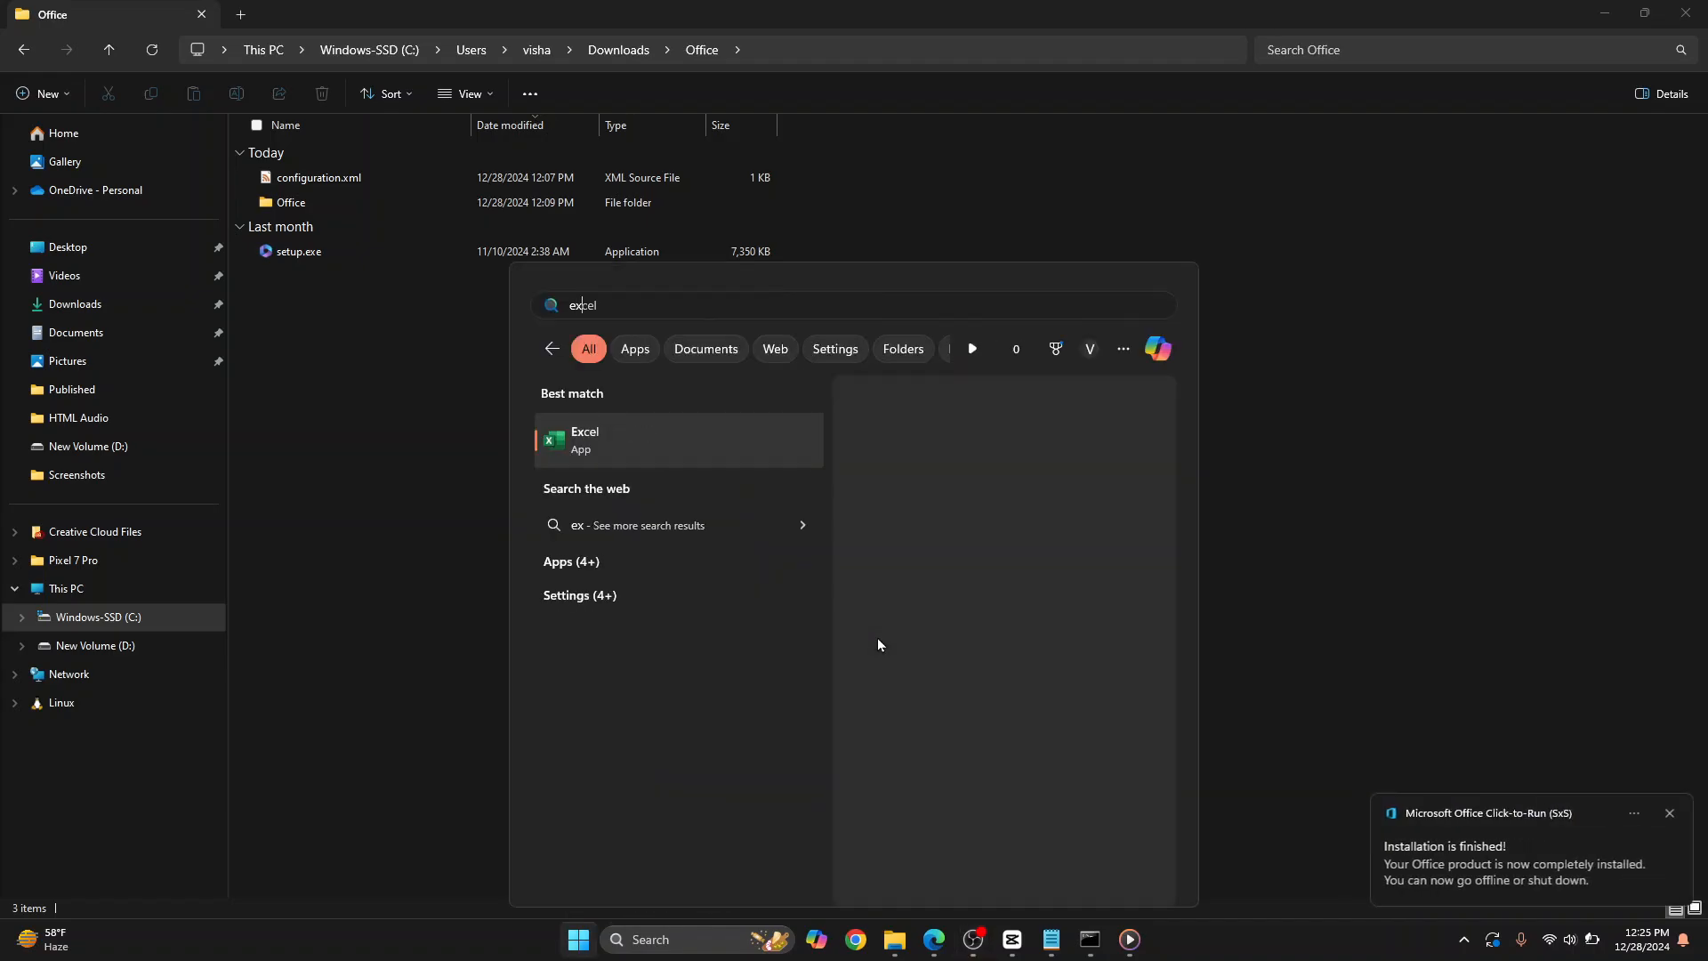
type("cel")
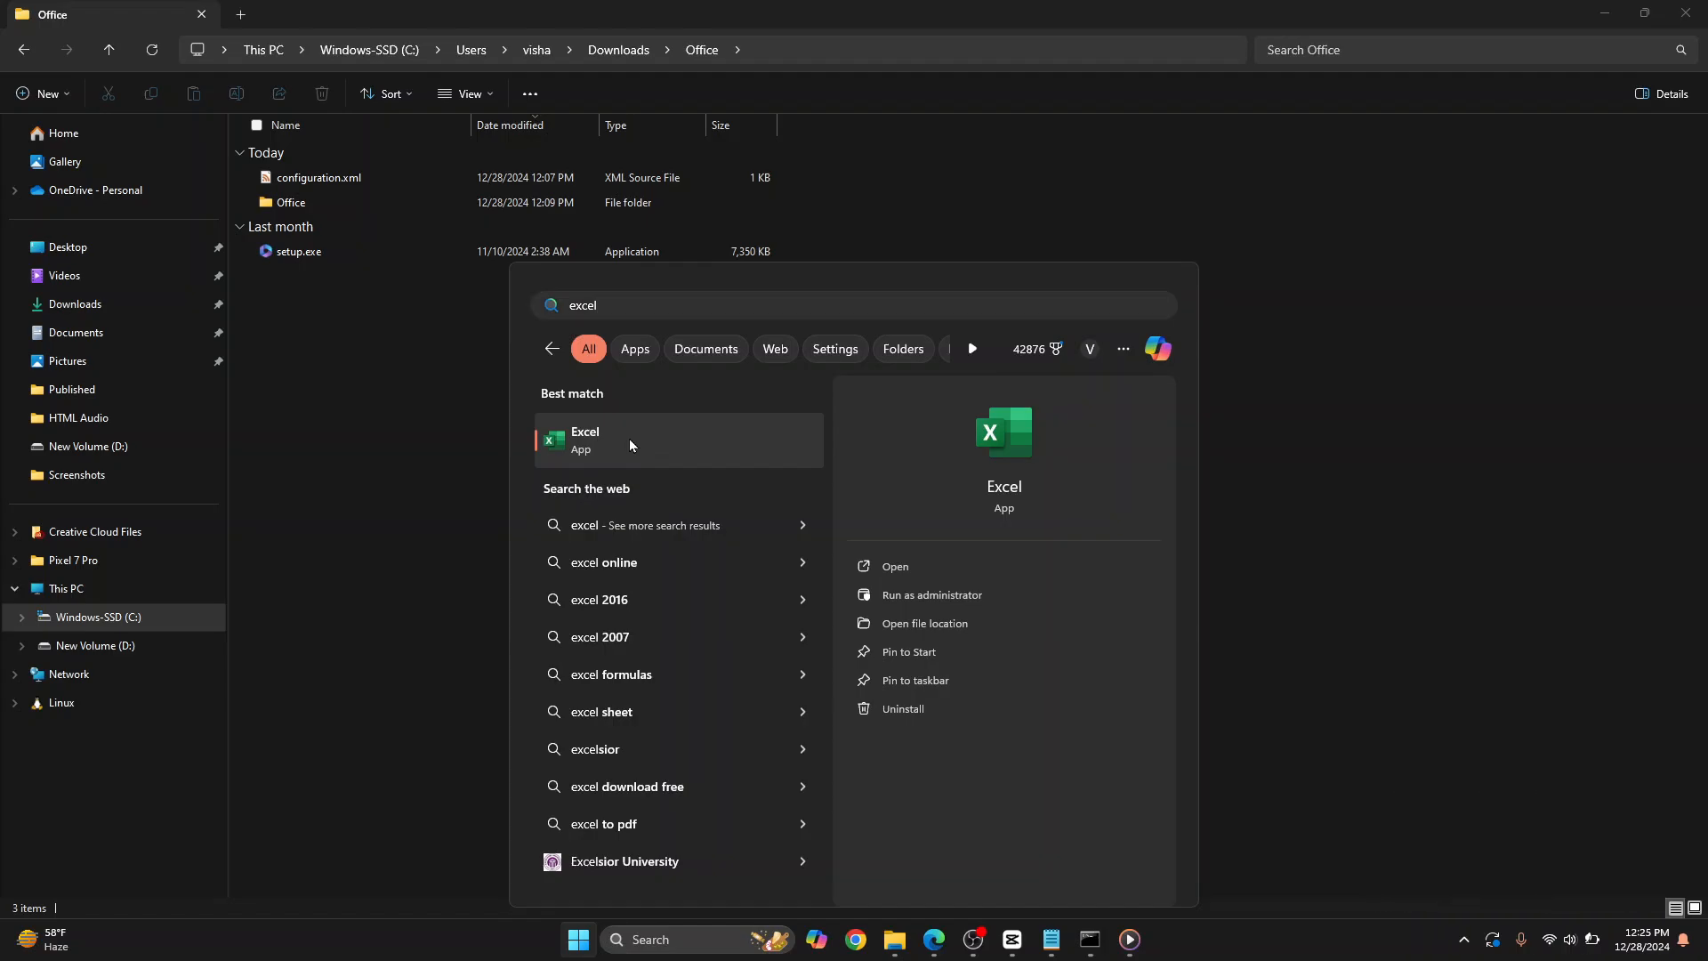
left_click(628, 439)
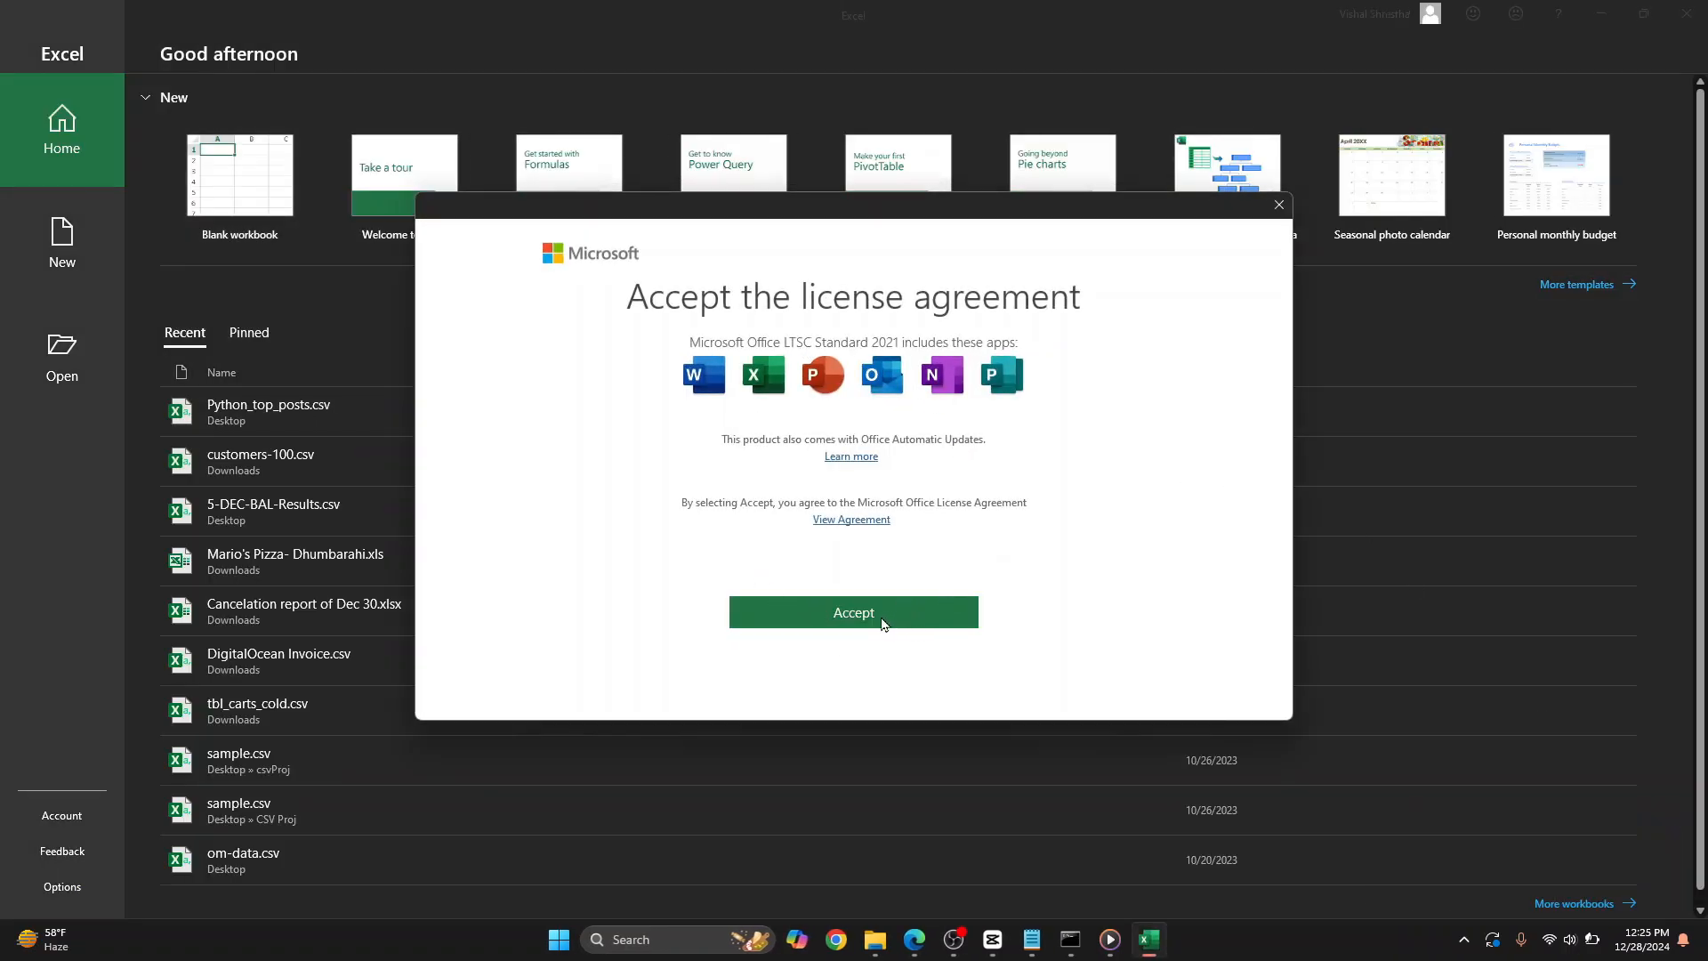
Accept the Office license agreement and complete the privacy dialogs, choosing not to send optional data to Microsoft.
left_click(885, 620)
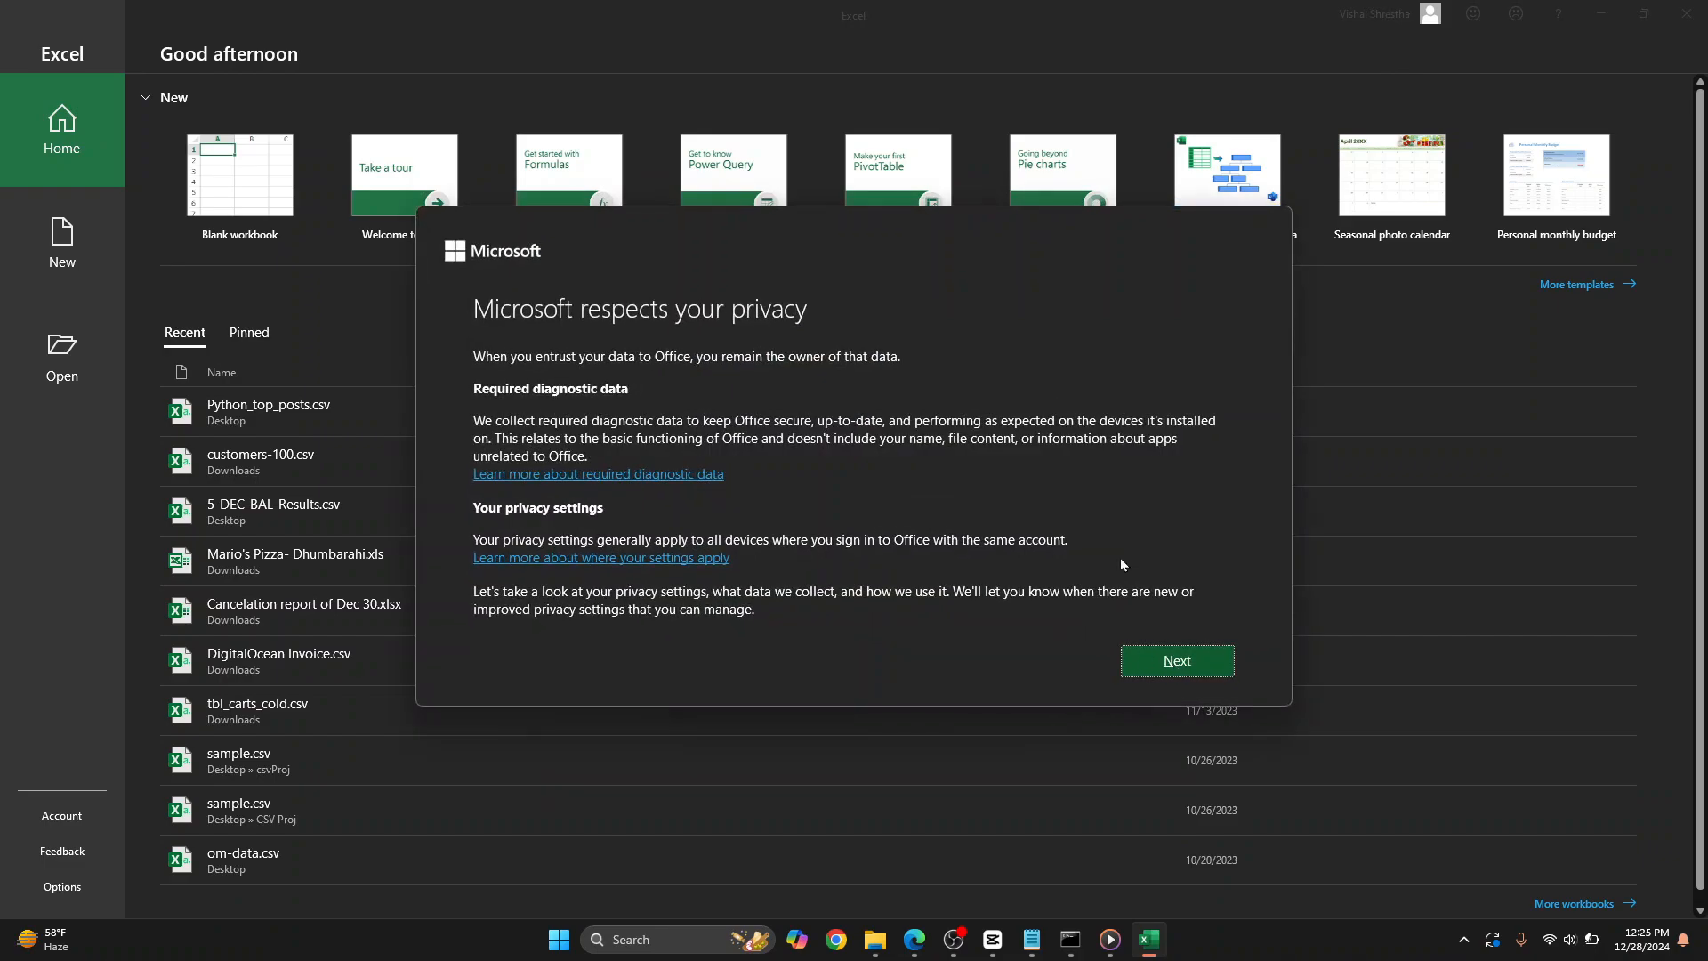
left_click(1198, 674)
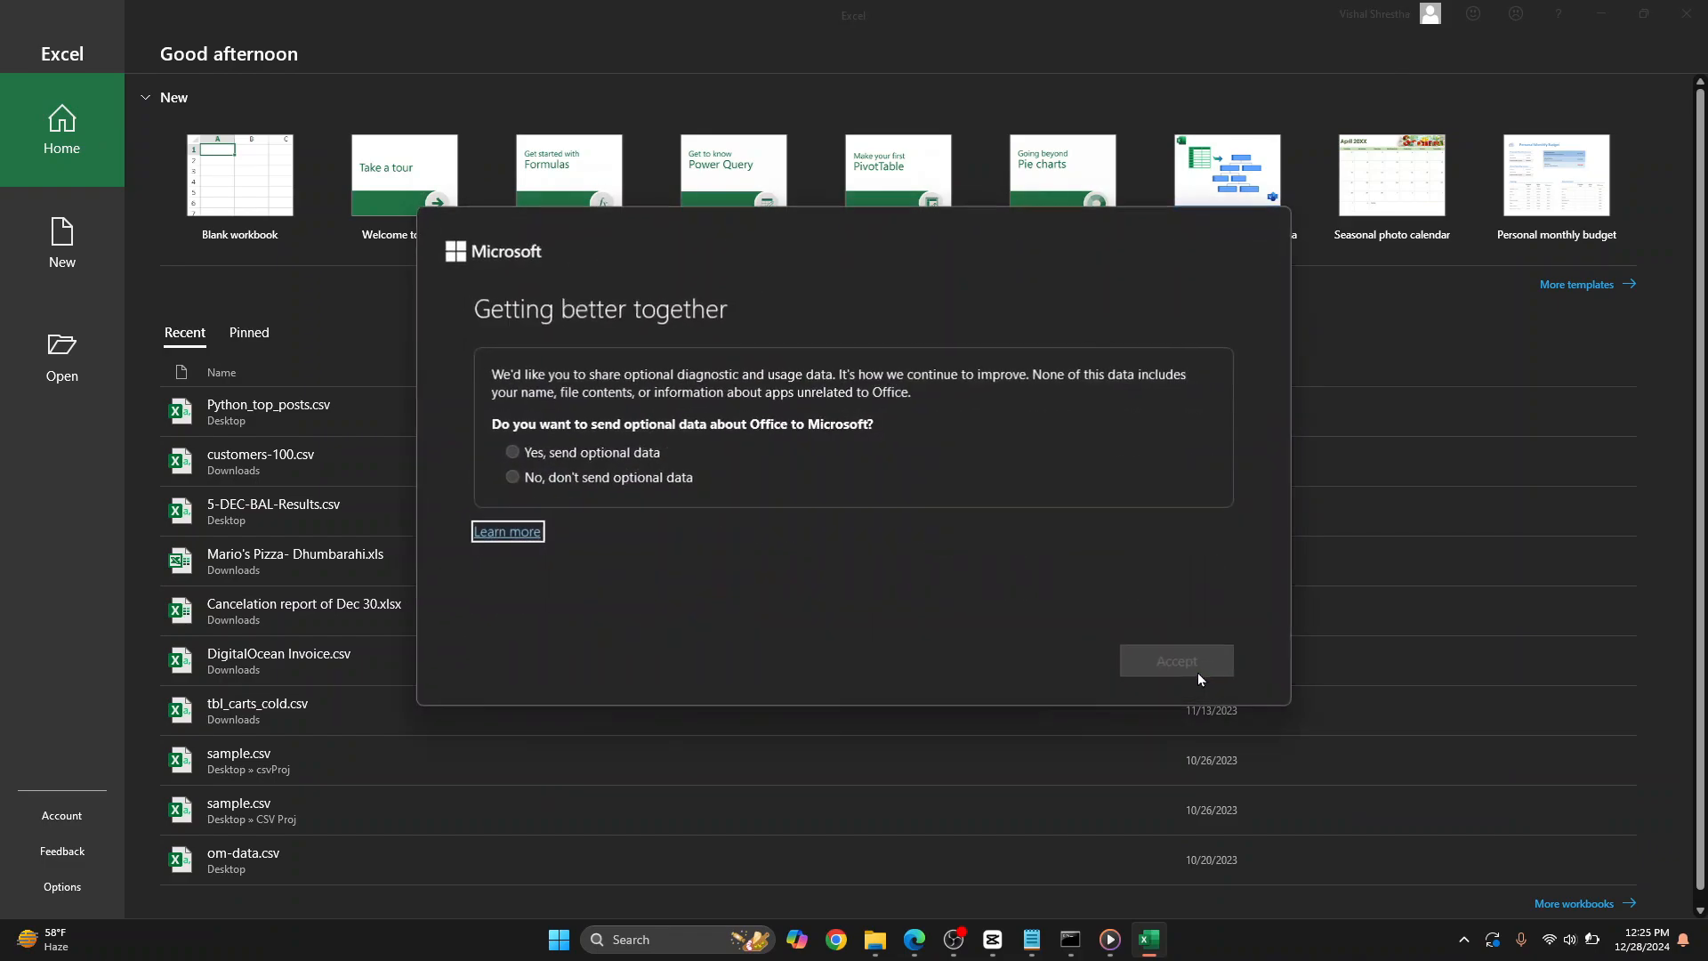
left_click(574, 478)
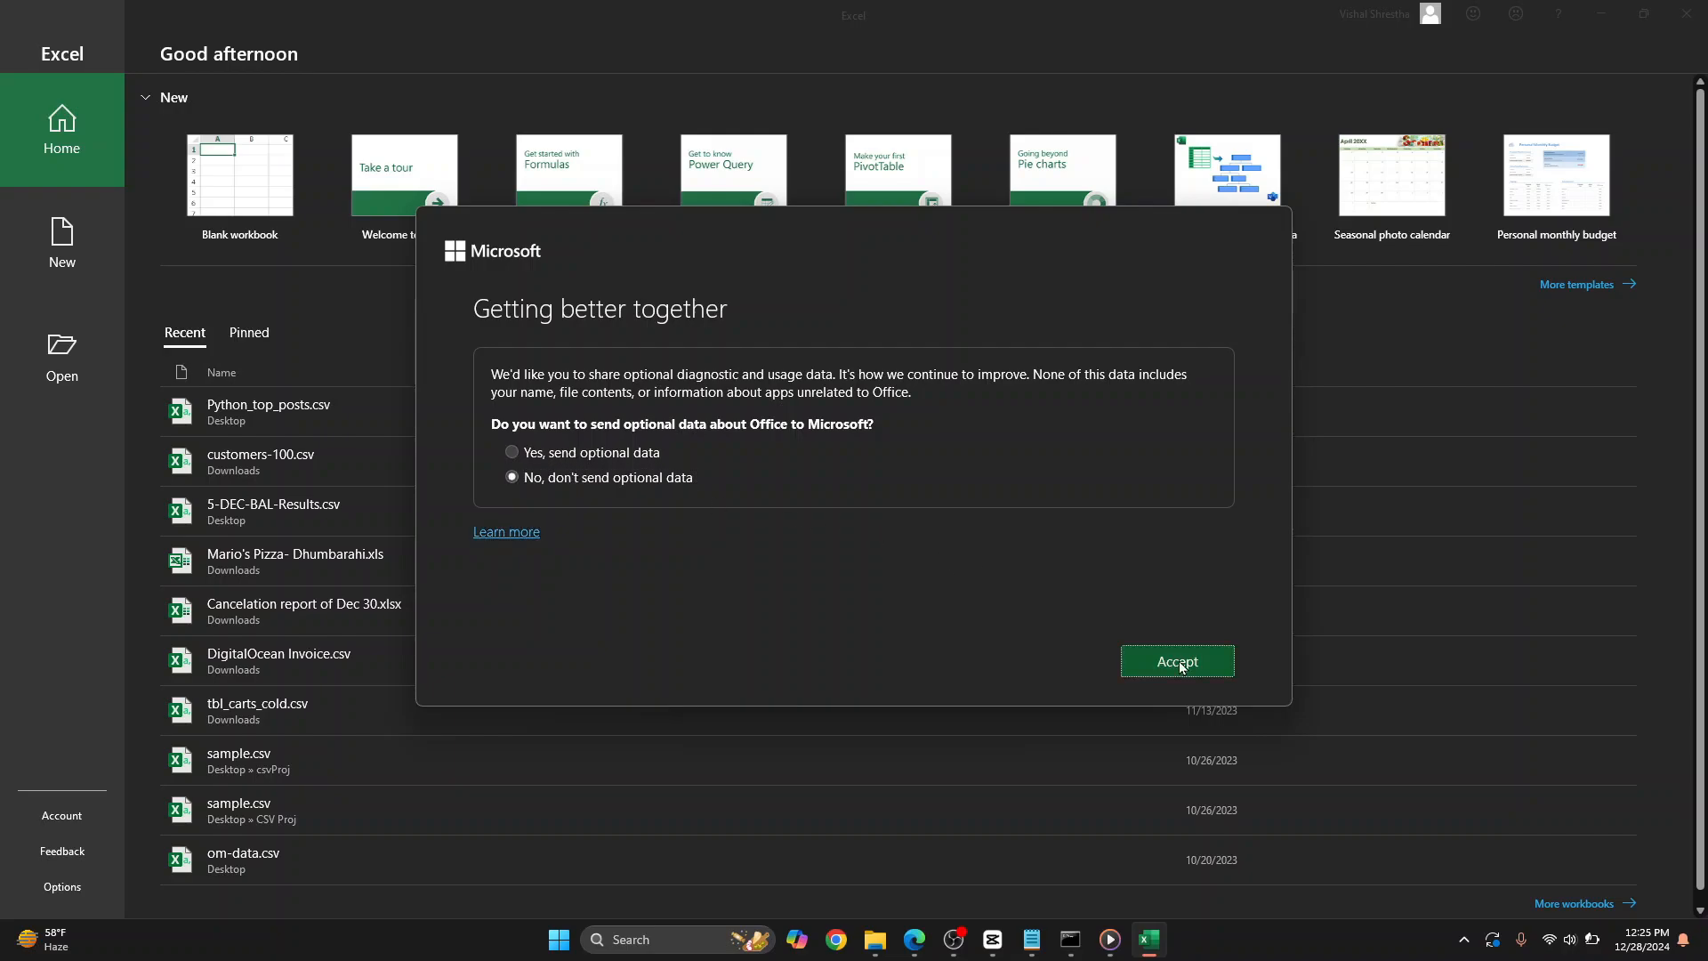
left_click(1179, 663)
left_click(1178, 662)
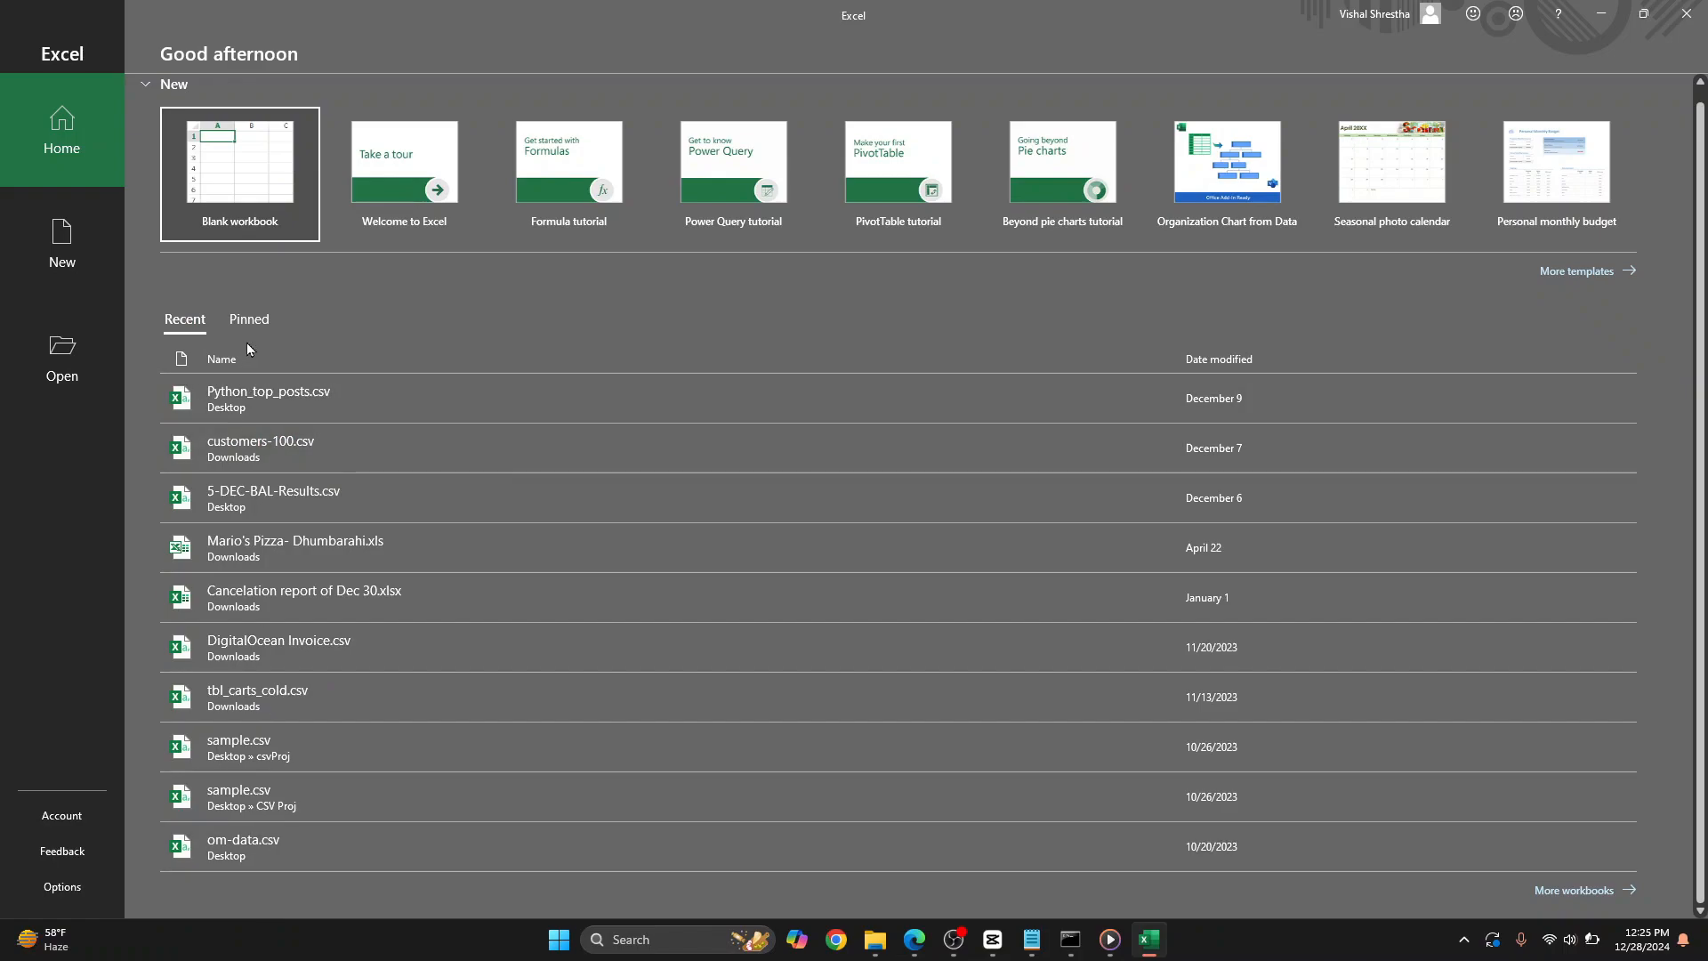
Create a workbook from the Welcome to Excel tour template and look over its Start sheet.
left_click(402, 175)
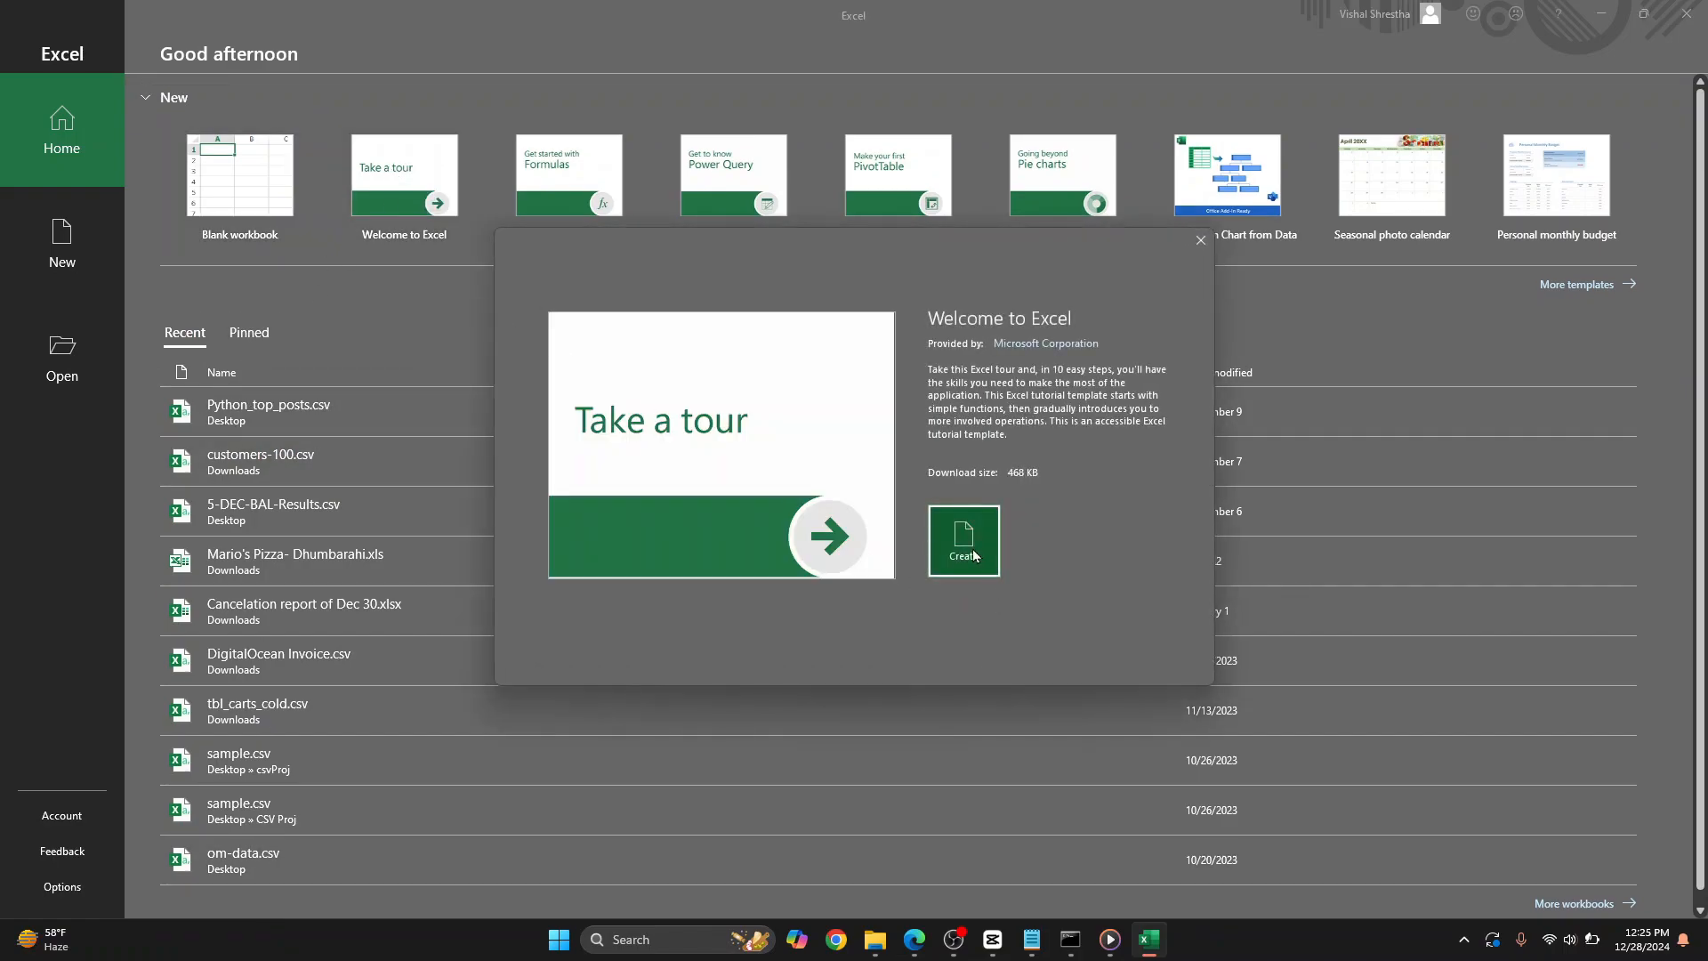
left_click(950, 536)
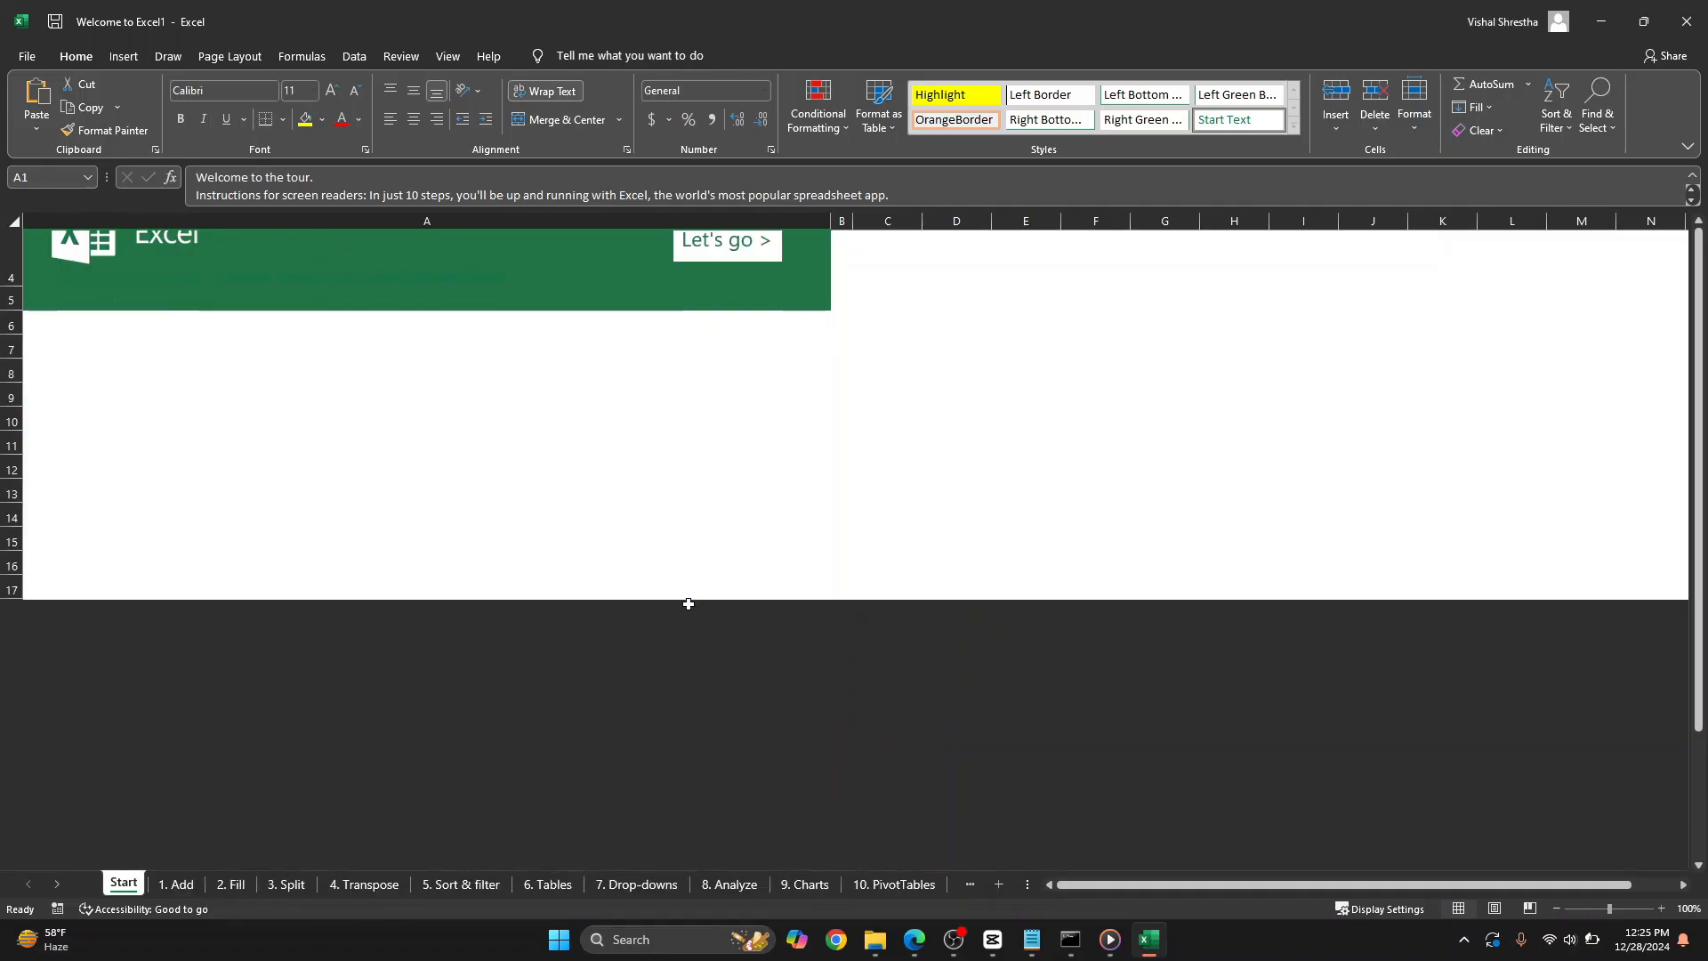
scroll(689, 604, "down", 2)
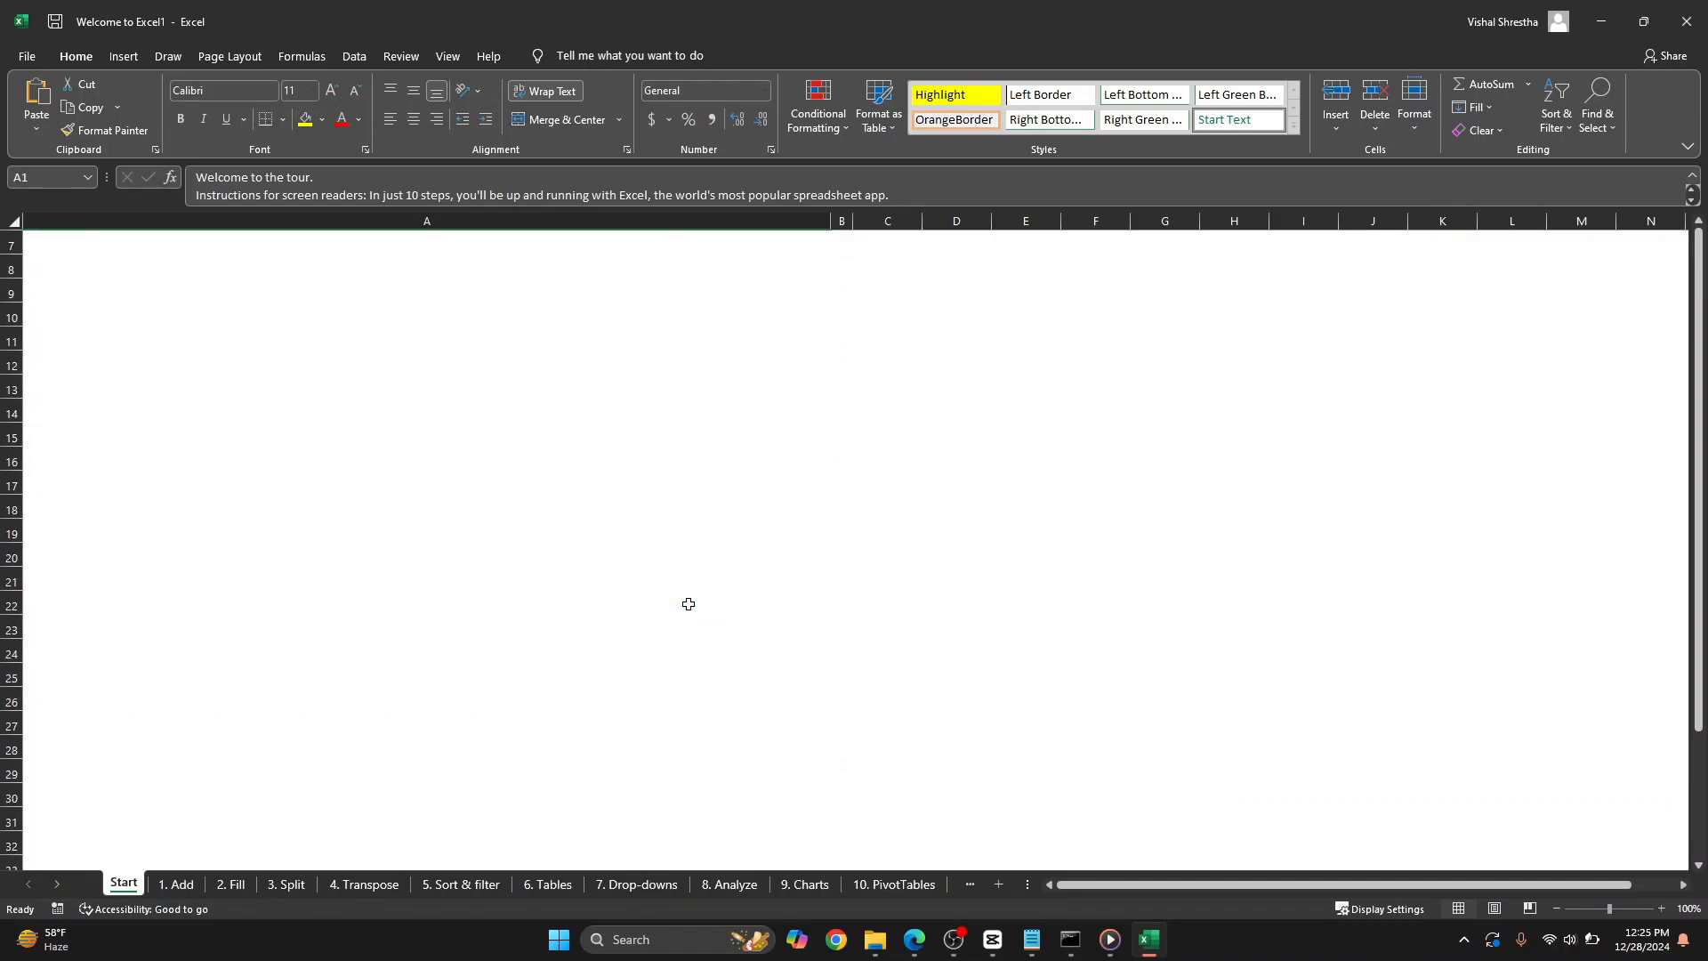
Examine the tour workbook's Add, Fill, Split and Transpose sheets, reading through the instructions on the Transpose sheet.
left_click(182, 882)
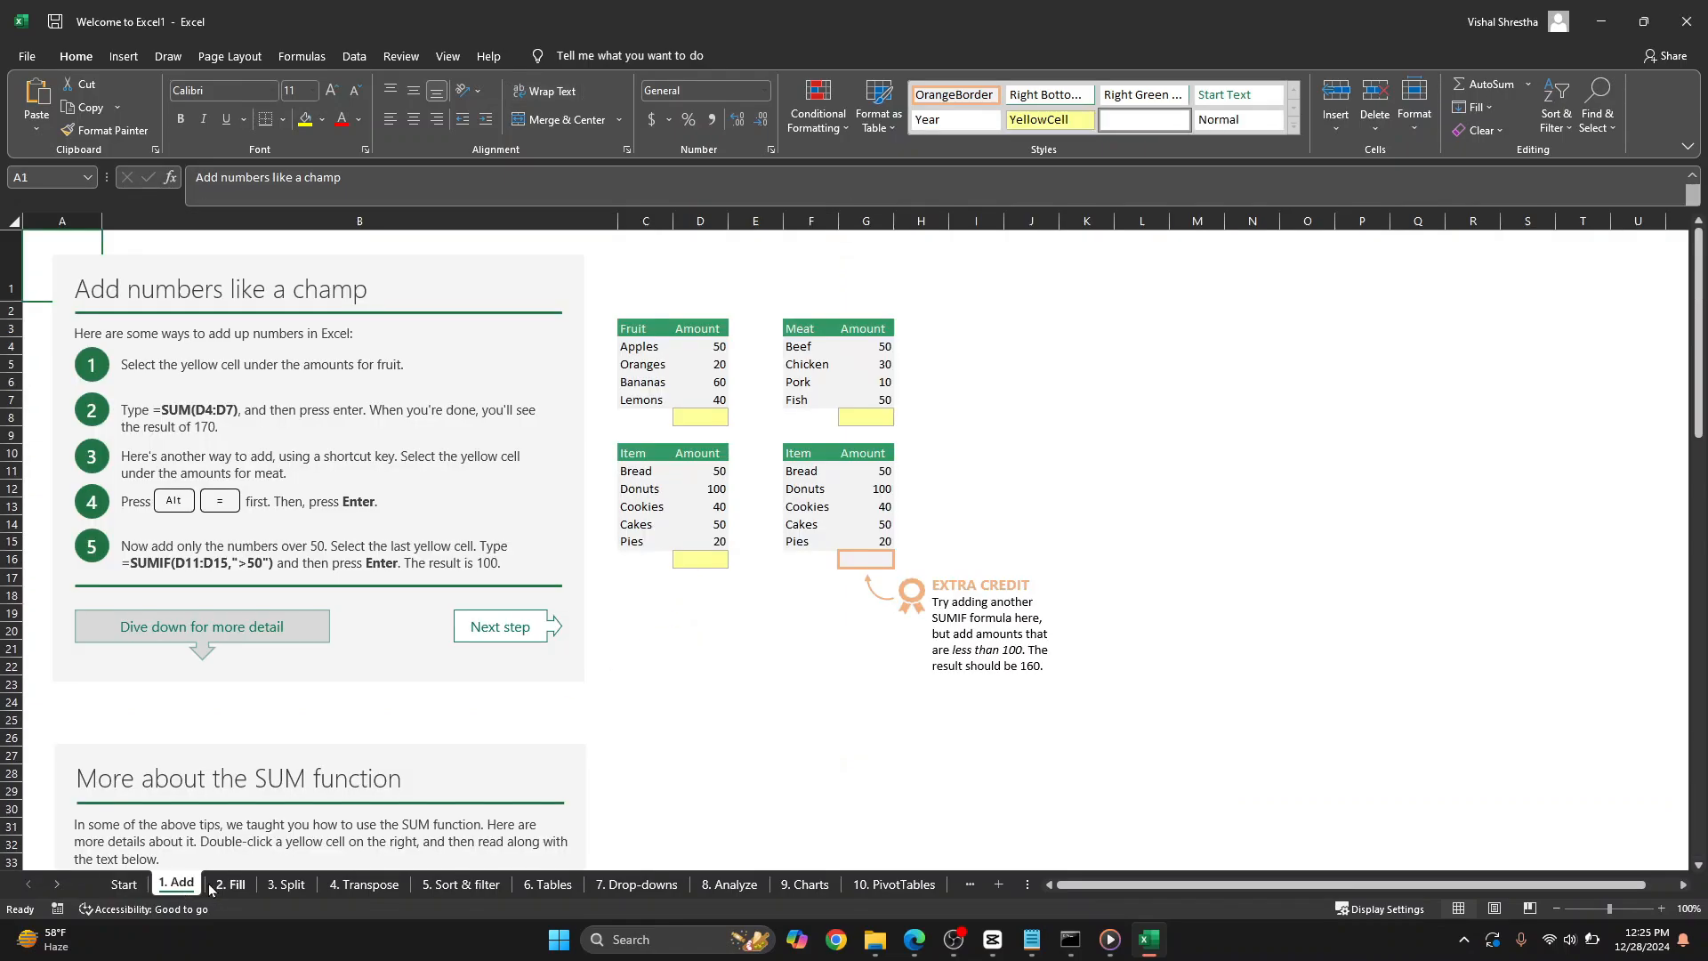
left_click(227, 885)
left_click(278, 887)
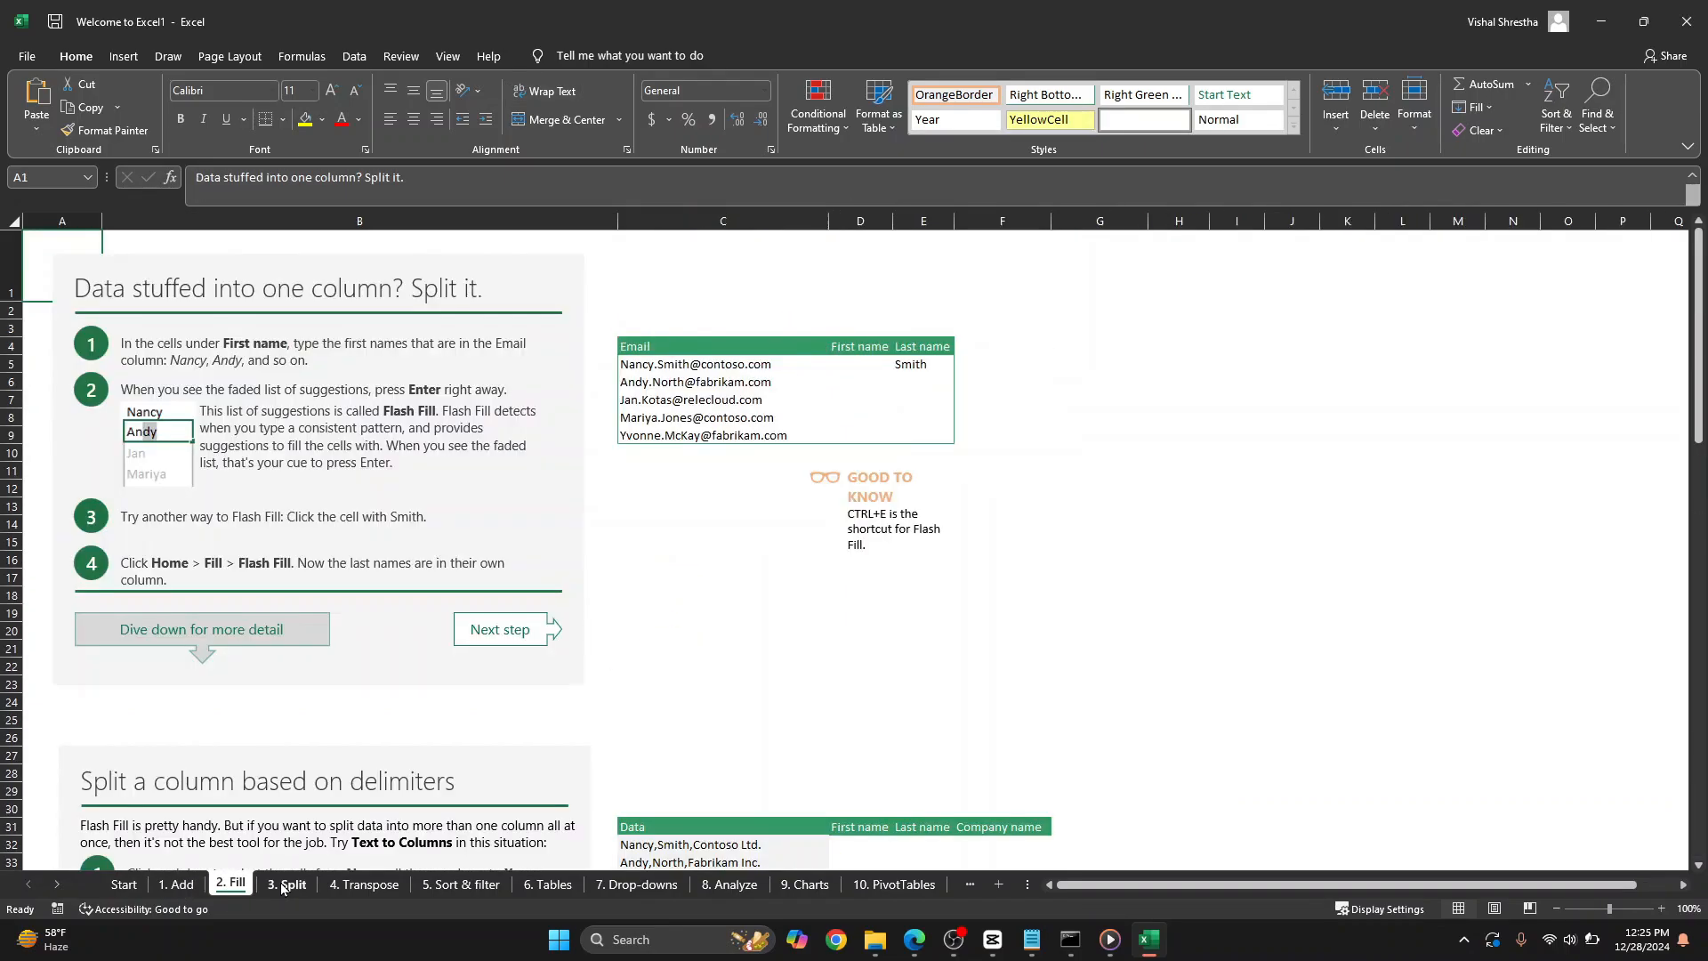
left_click(364, 884)
scroll(612, 570, "down", 2)
scroll(611, 570, "down", 10)
left_click(730, 699)
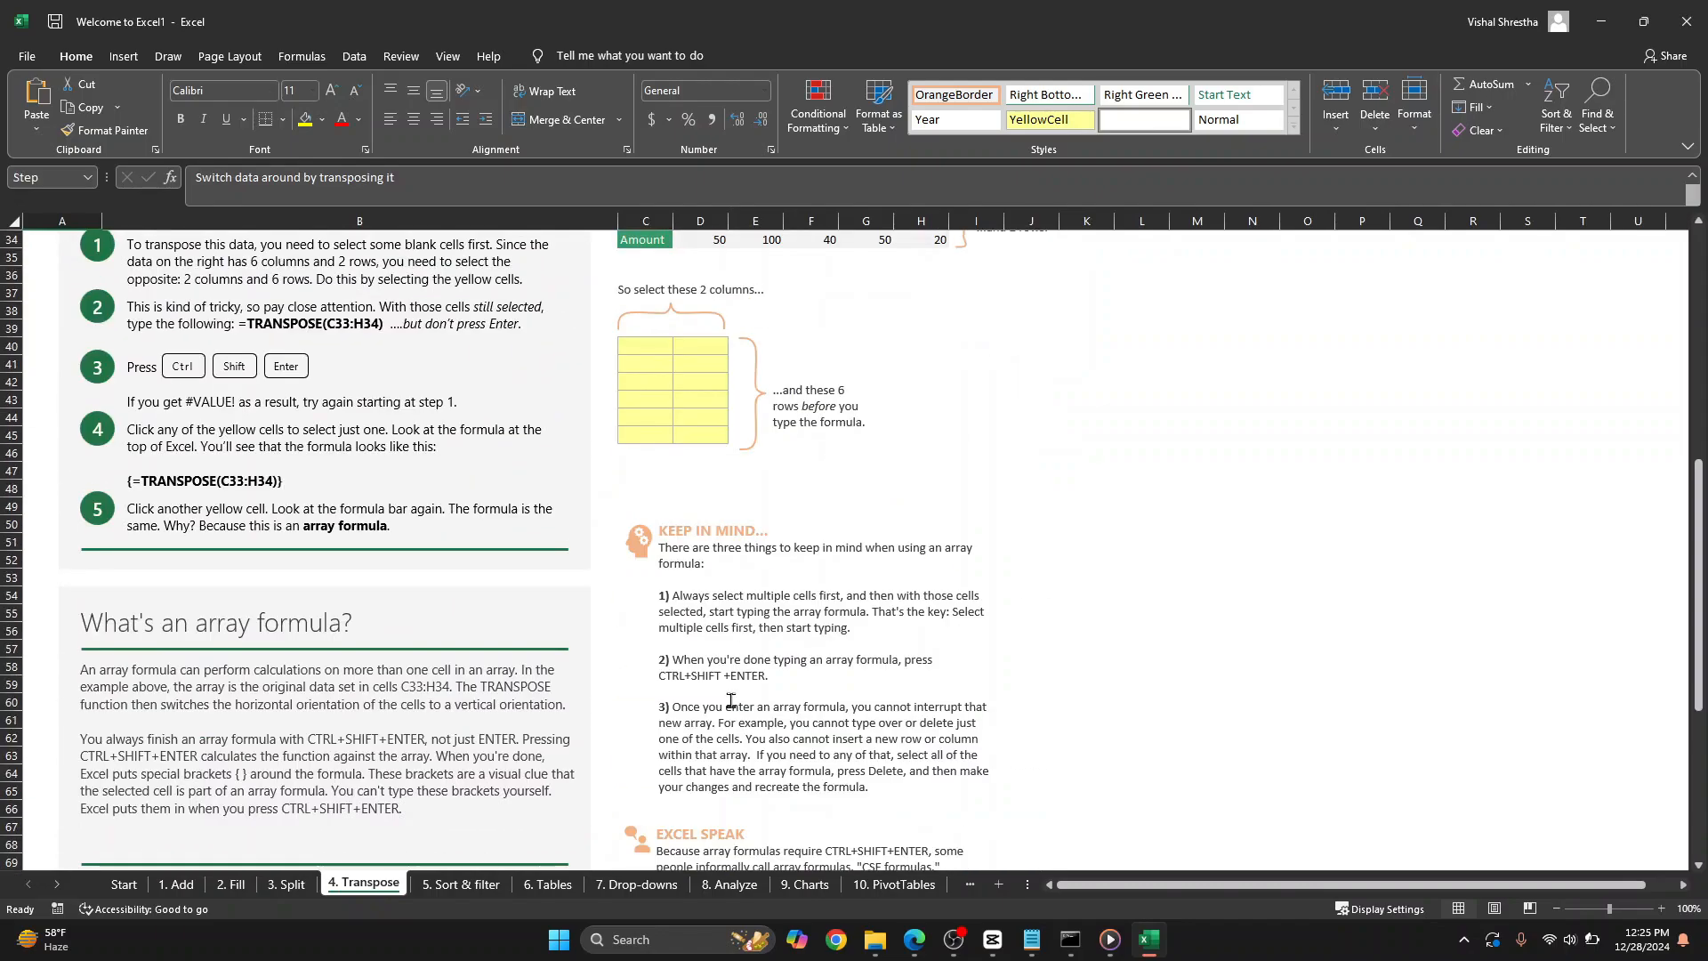
scroll(730, 699, "down", 9)
scroll(731, 699, "up", 13)
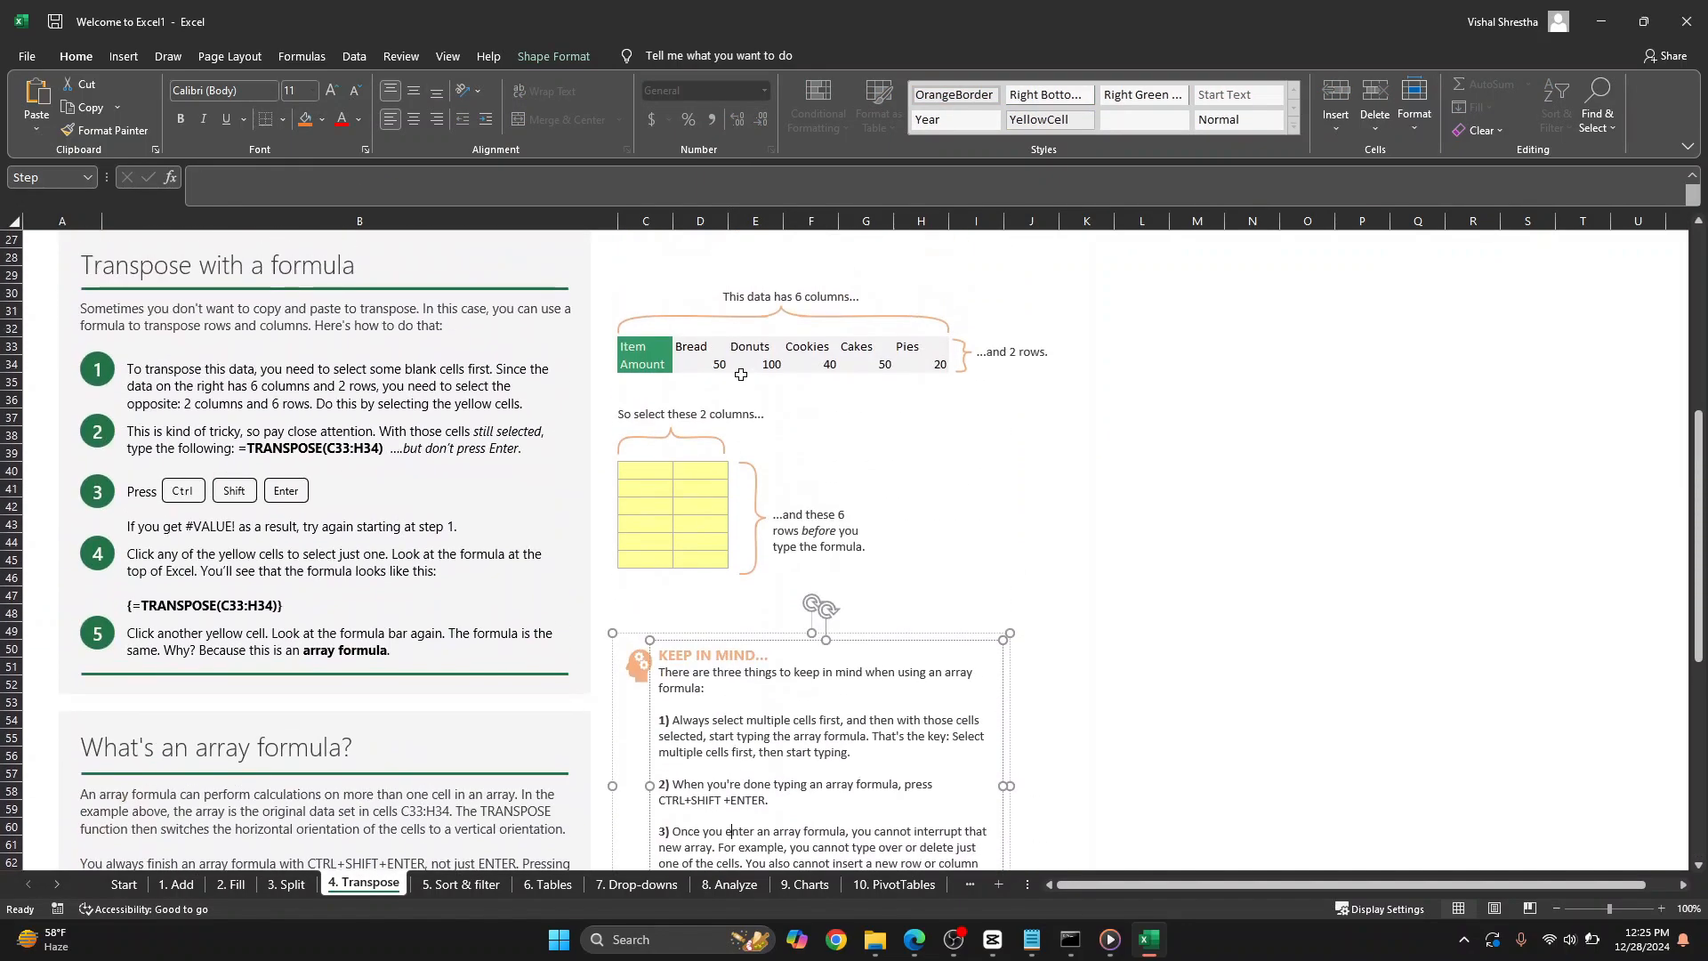
left_click(740, 374)
scroll(740, 375, "up", 9)
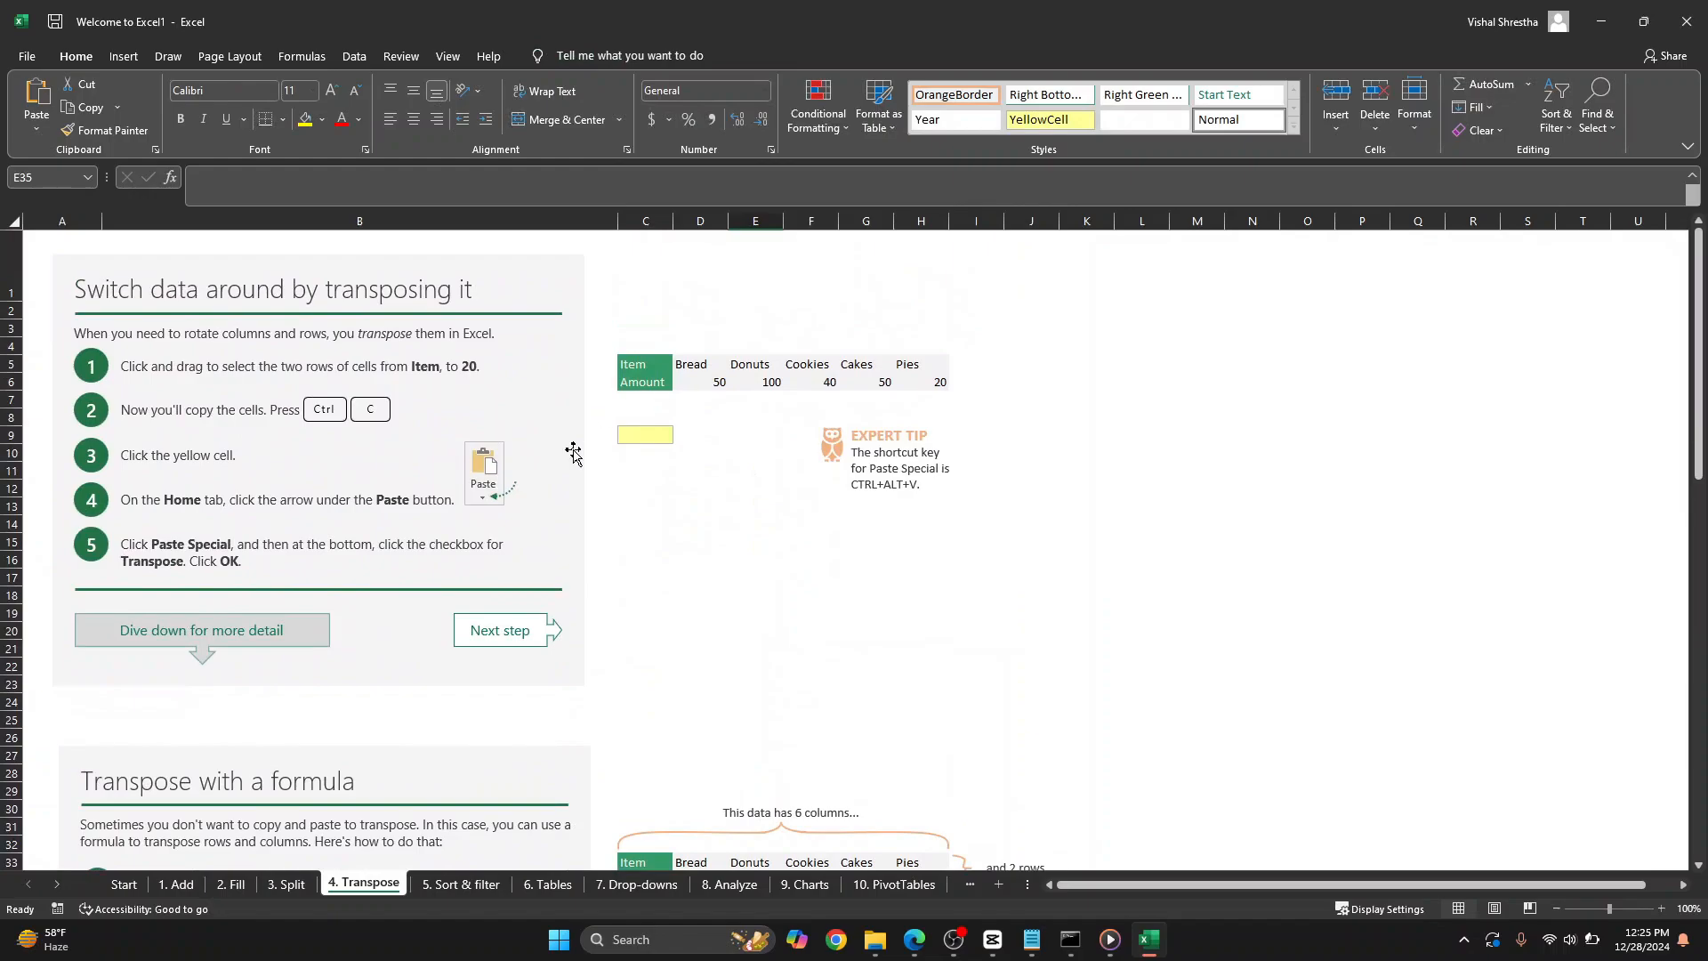
scroll(572, 452, "down", 9)
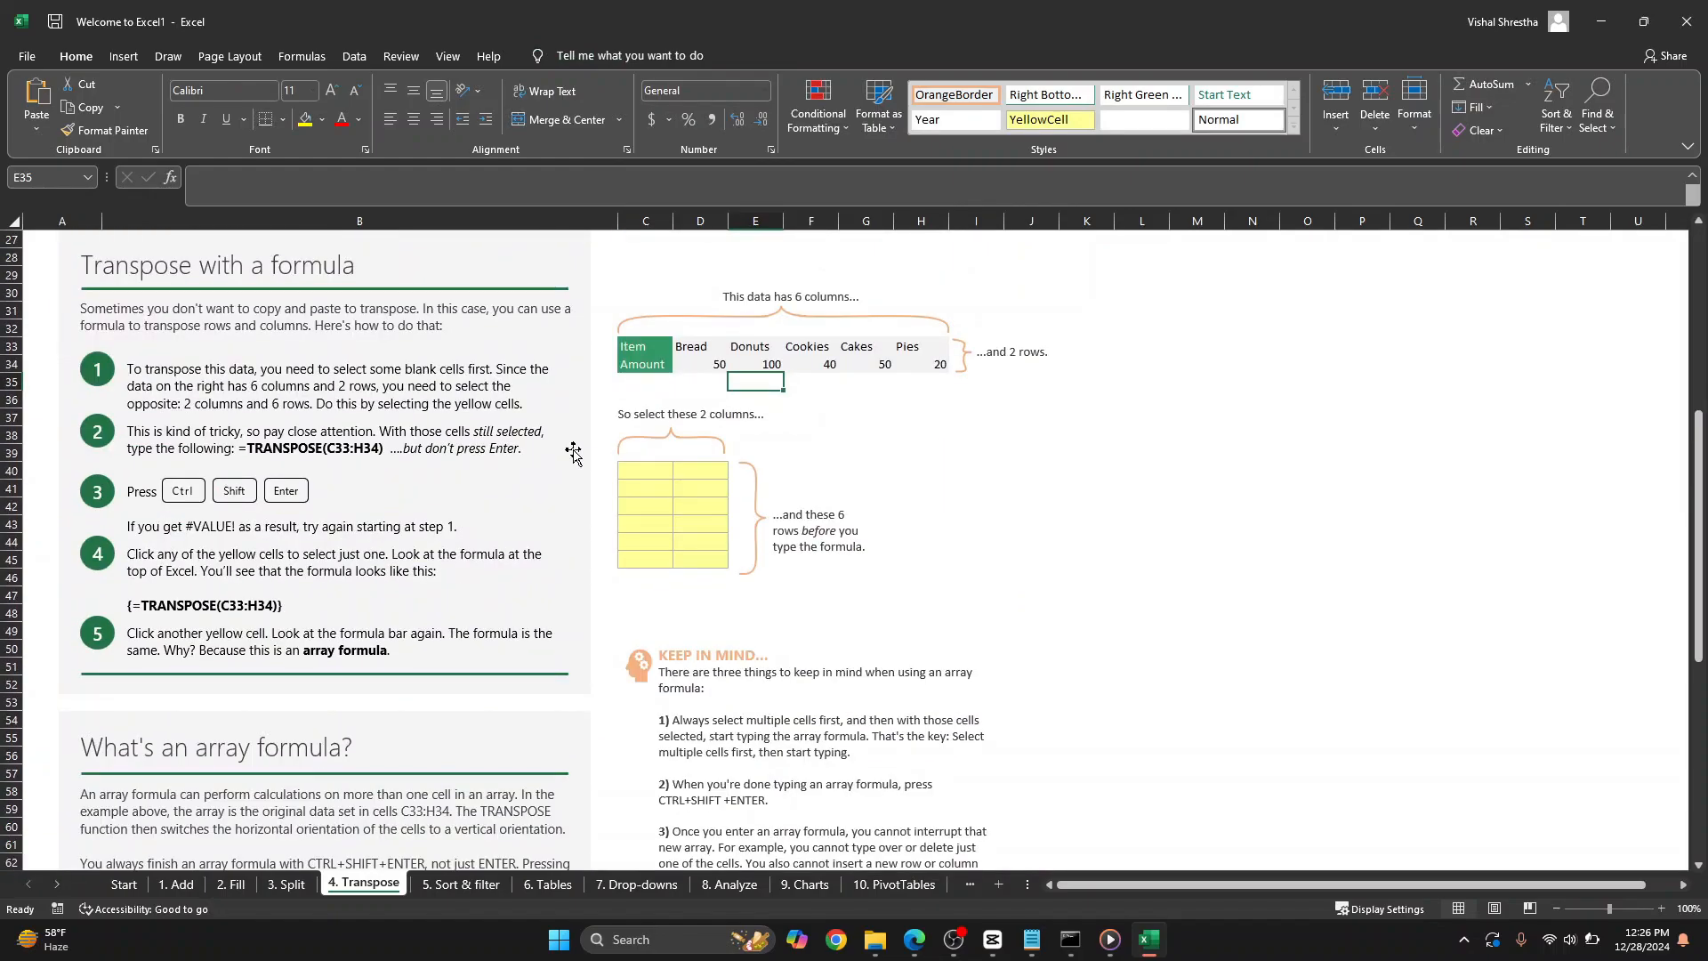